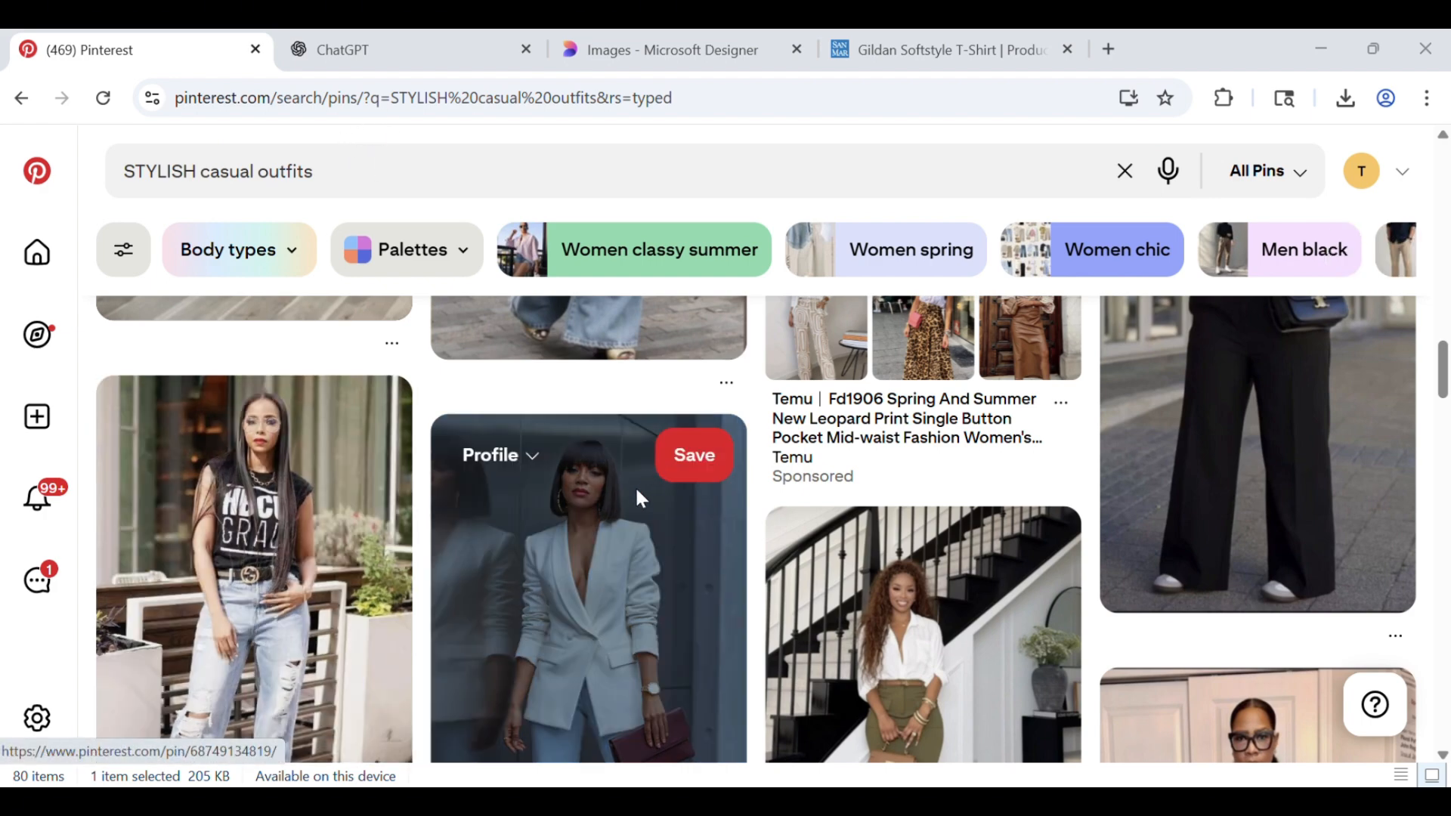
Browse the Pinterest results for stylish casual outfits and open the shop page of the HBCU graphic tee pin
scroll(622, 506, "down", 3)
scroll(453, 489, "up", 2)
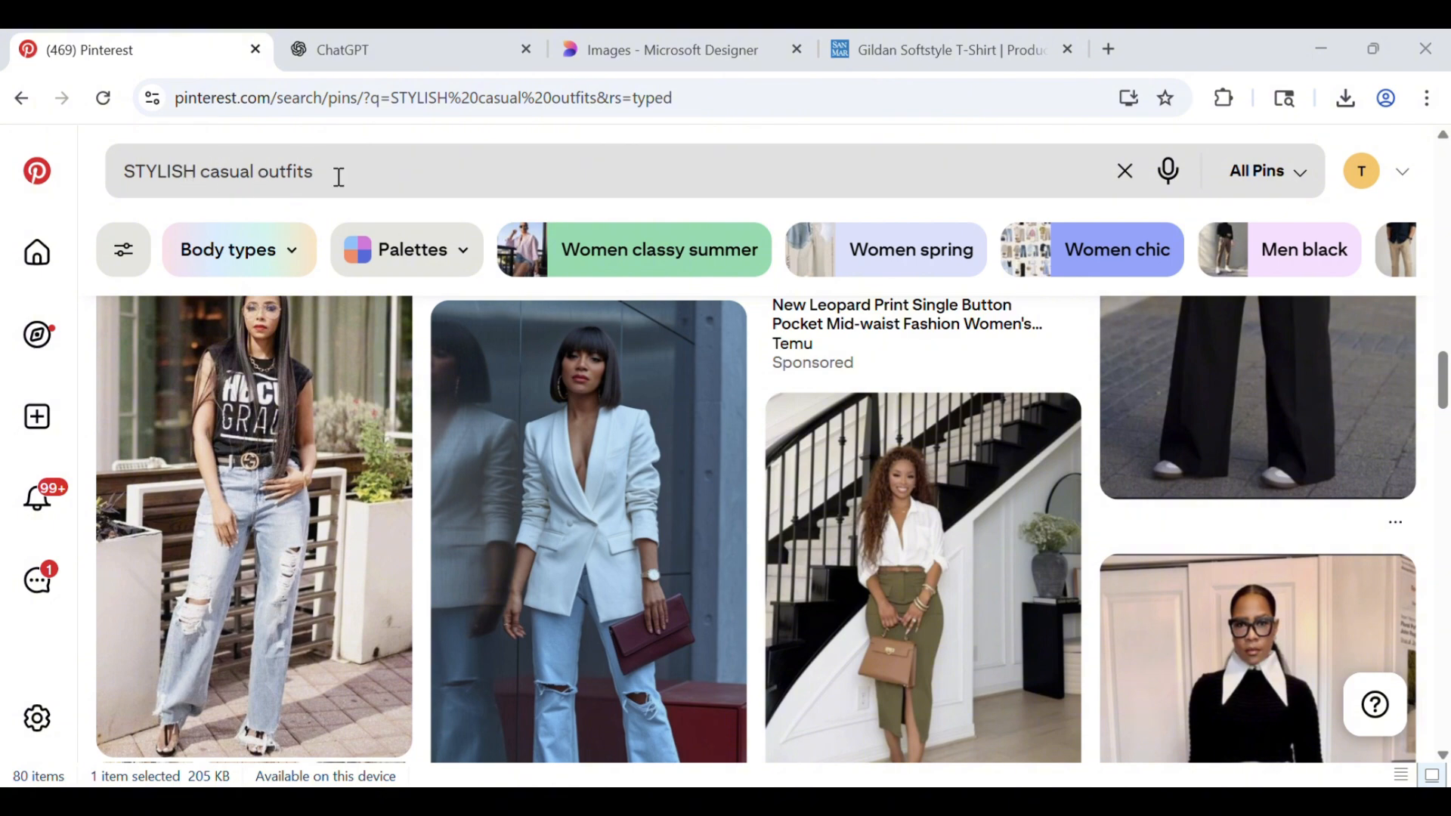
scroll(270, 481, "down", 6)
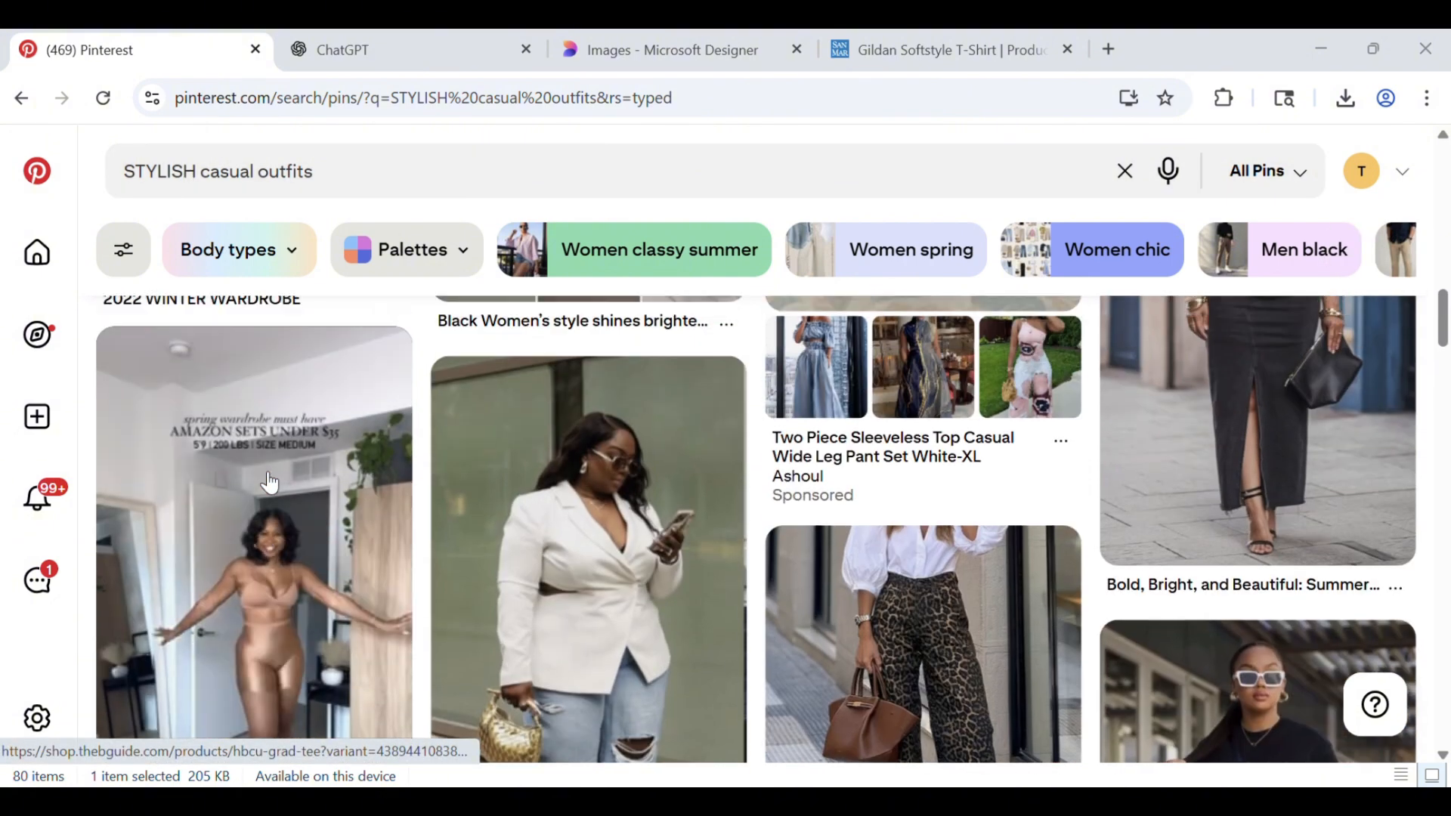
scroll(270, 482, "down", 6)
scroll(261, 490, "up", 1)
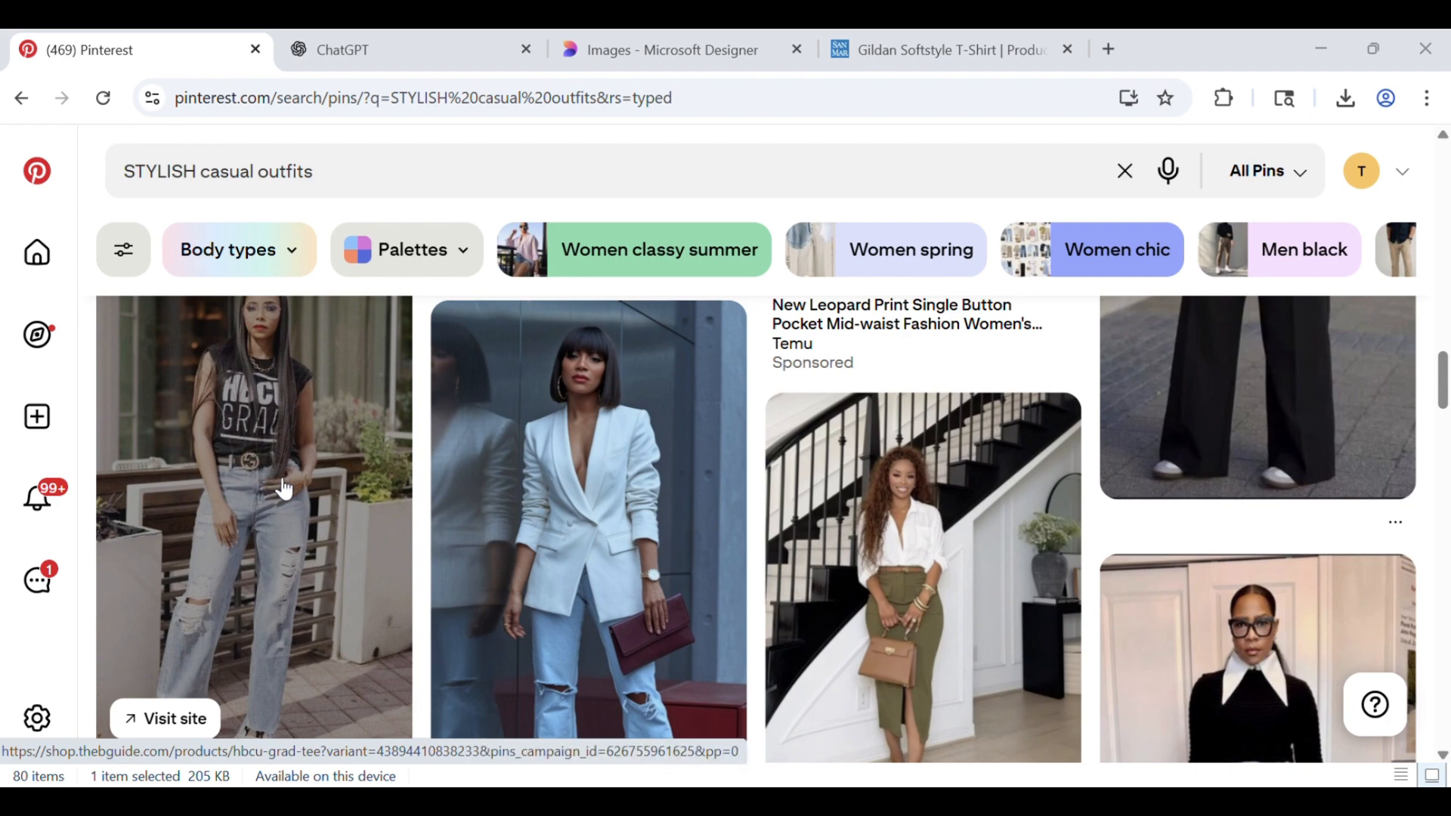
left_click(283, 495)
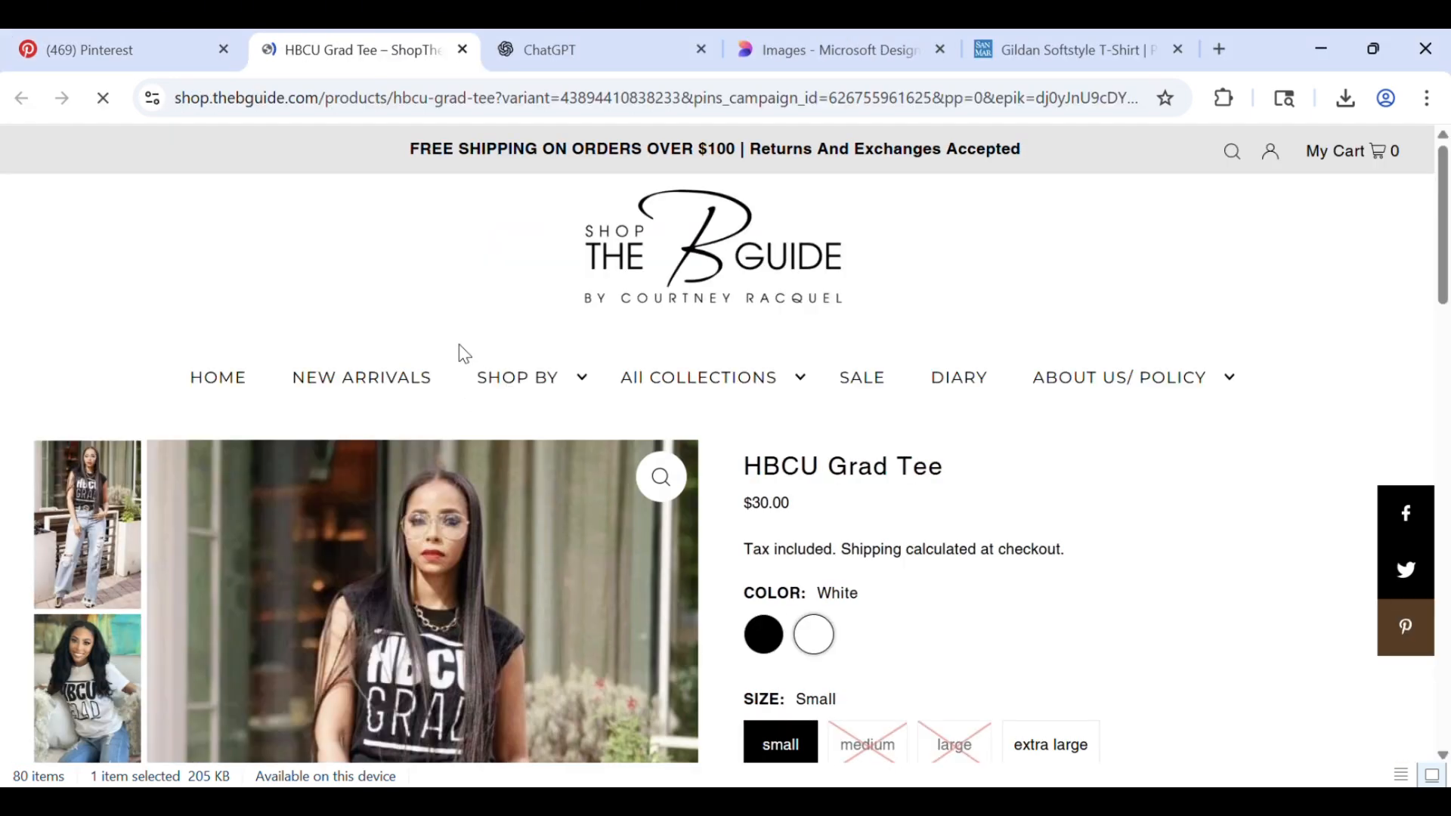
Show the product photo with the black jacket and ripped jeans, dismiss the notification request, and copy the image
scroll(1079, 574, "down", 3)
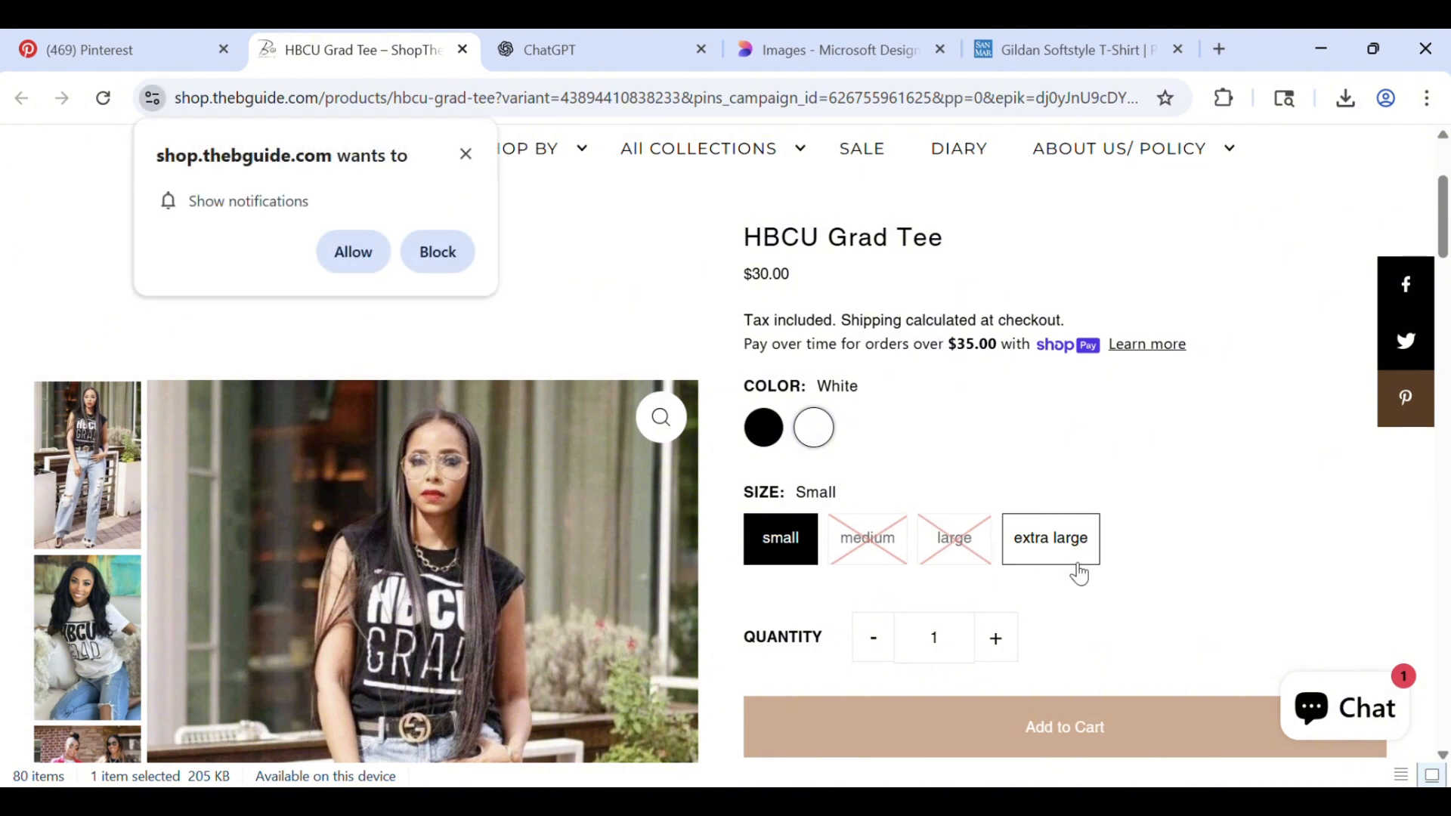
scroll(1079, 574, "down", 9)
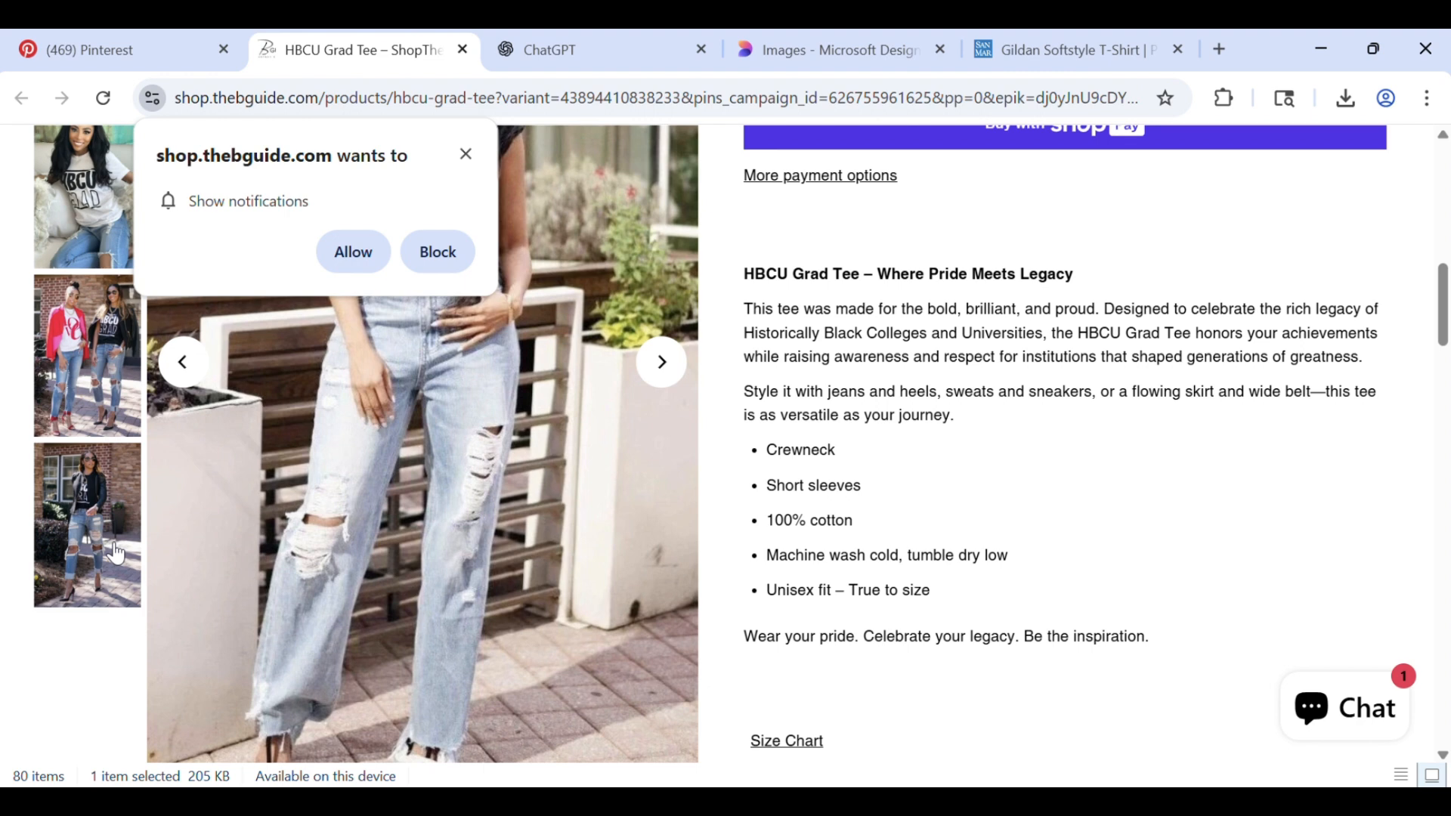
left_click(116, 554)
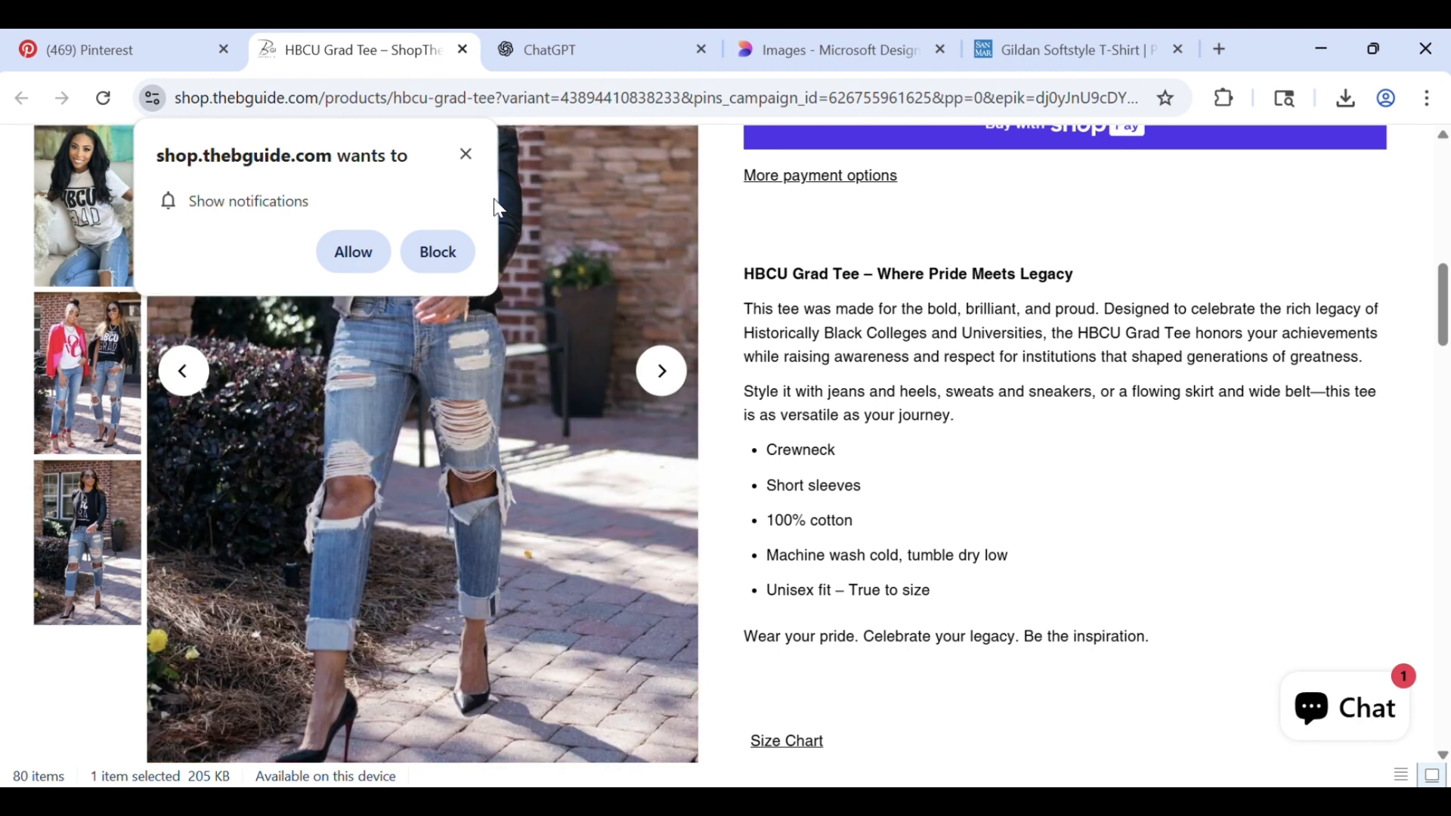
left_click(464, 151)
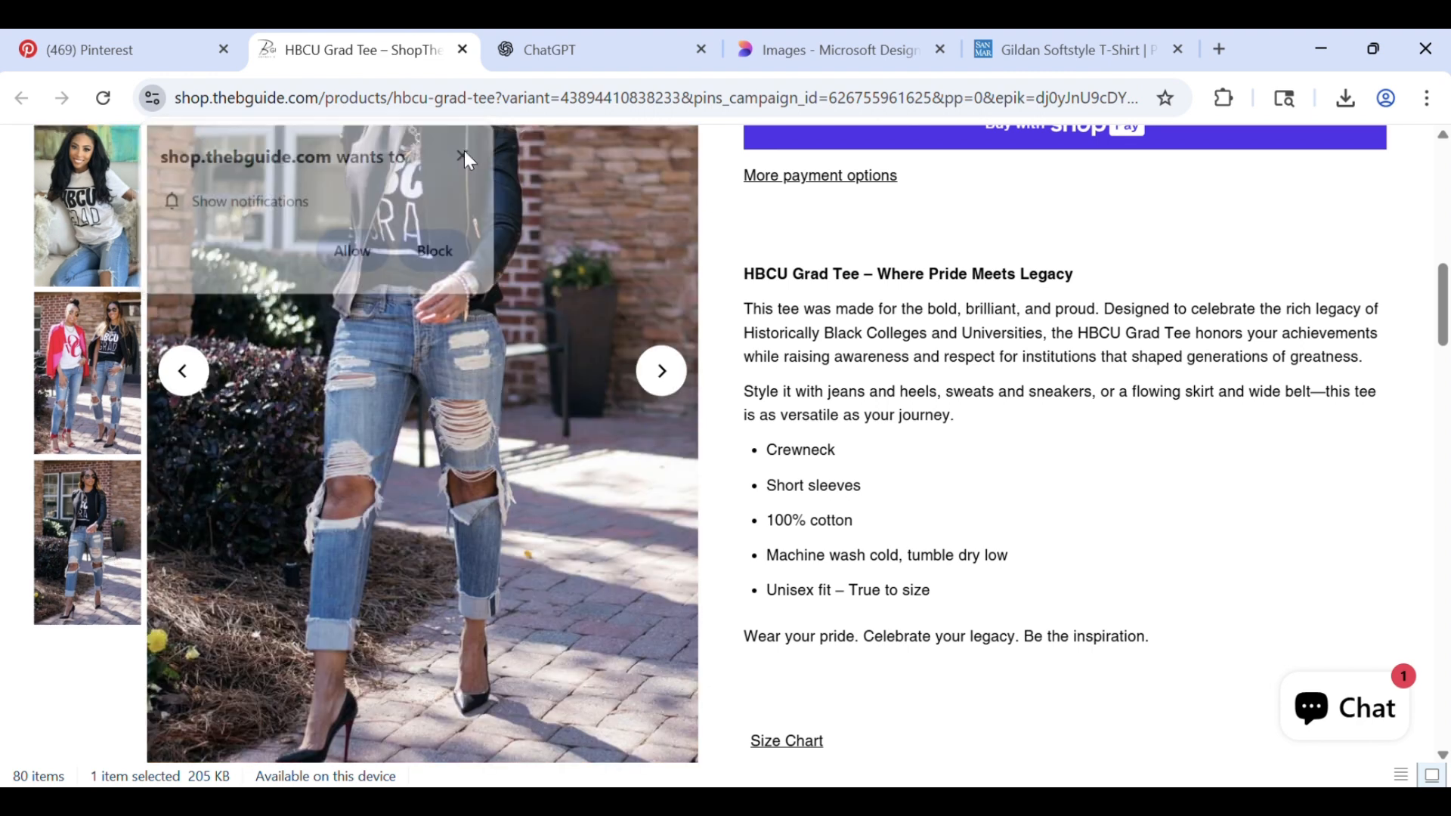
right_click(411, 338)
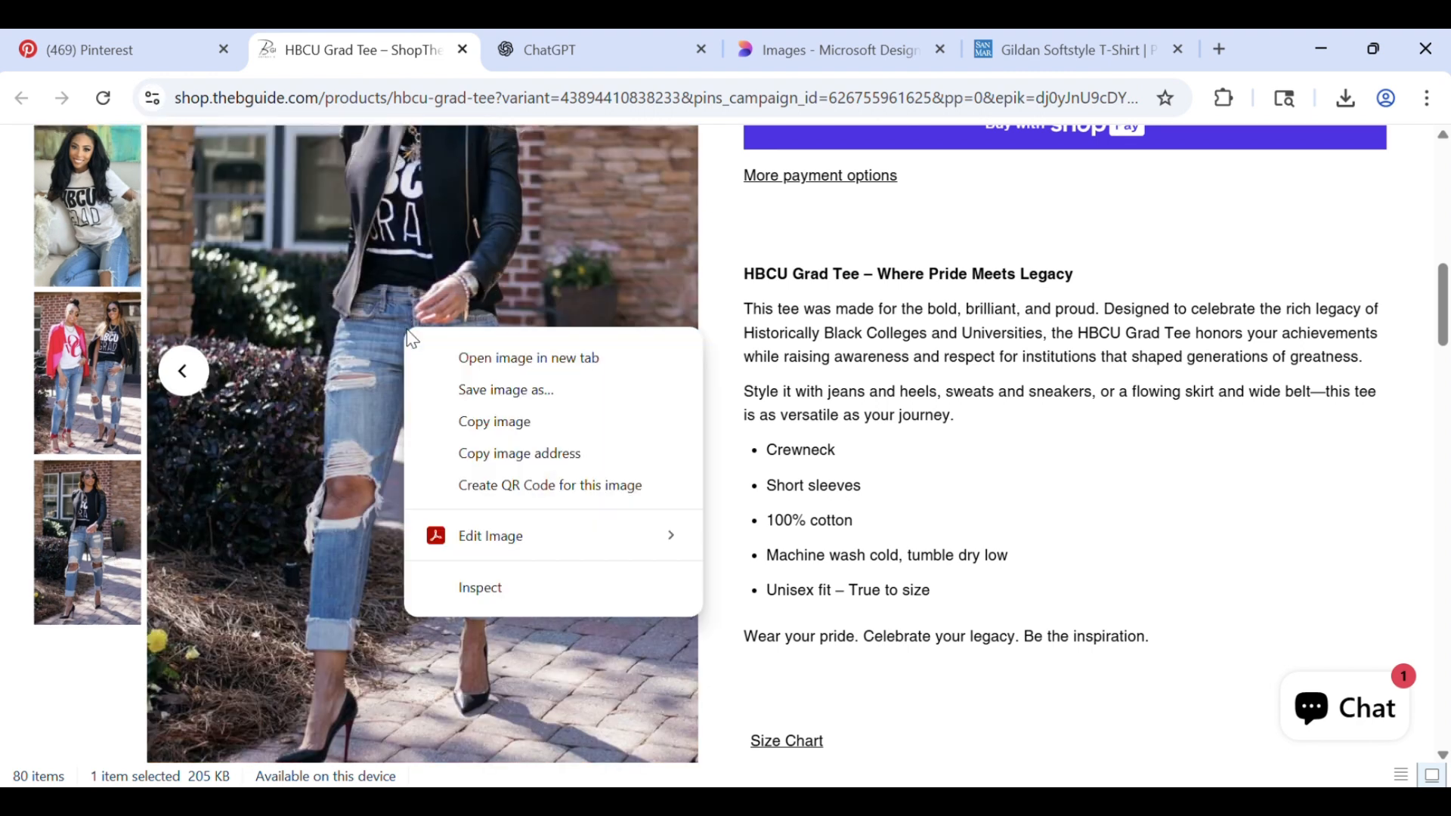
left_click(477, 428)
Switch to the 12in × 12in Canva design and paste the copied photo onto the blank page 2
left_click(1019, 802)
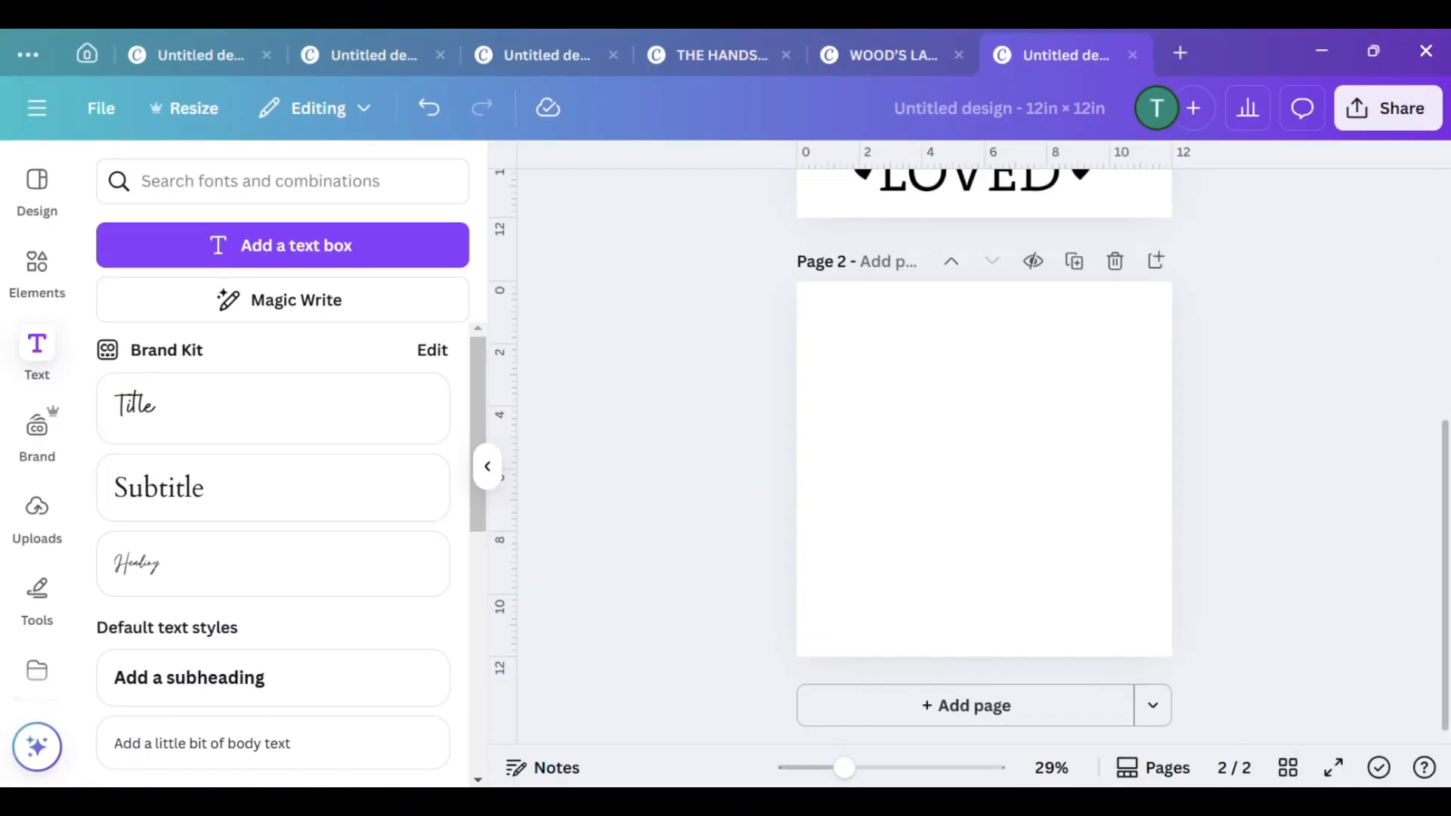
right_click(921, 369)
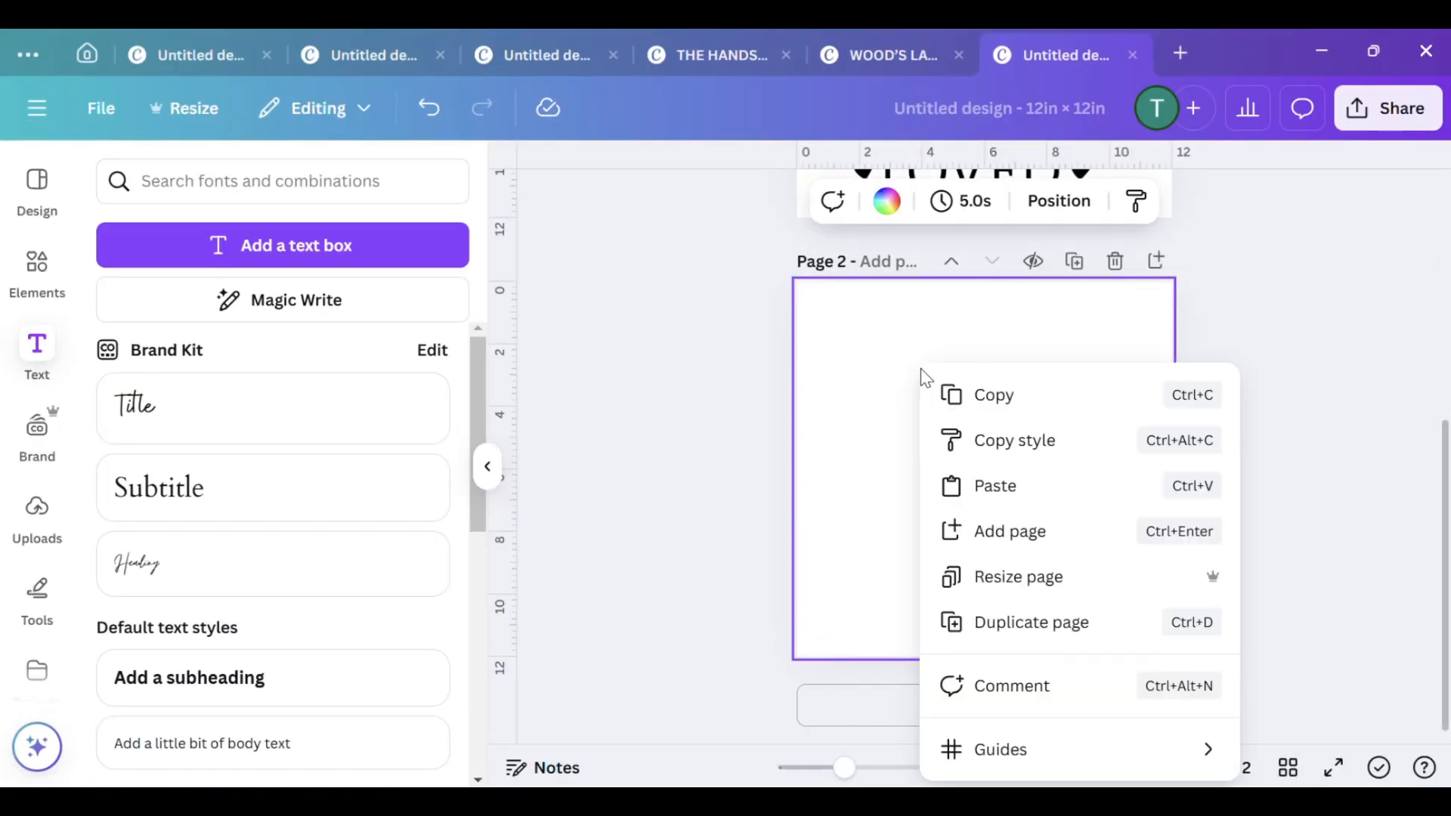
left_click(1002, 500)
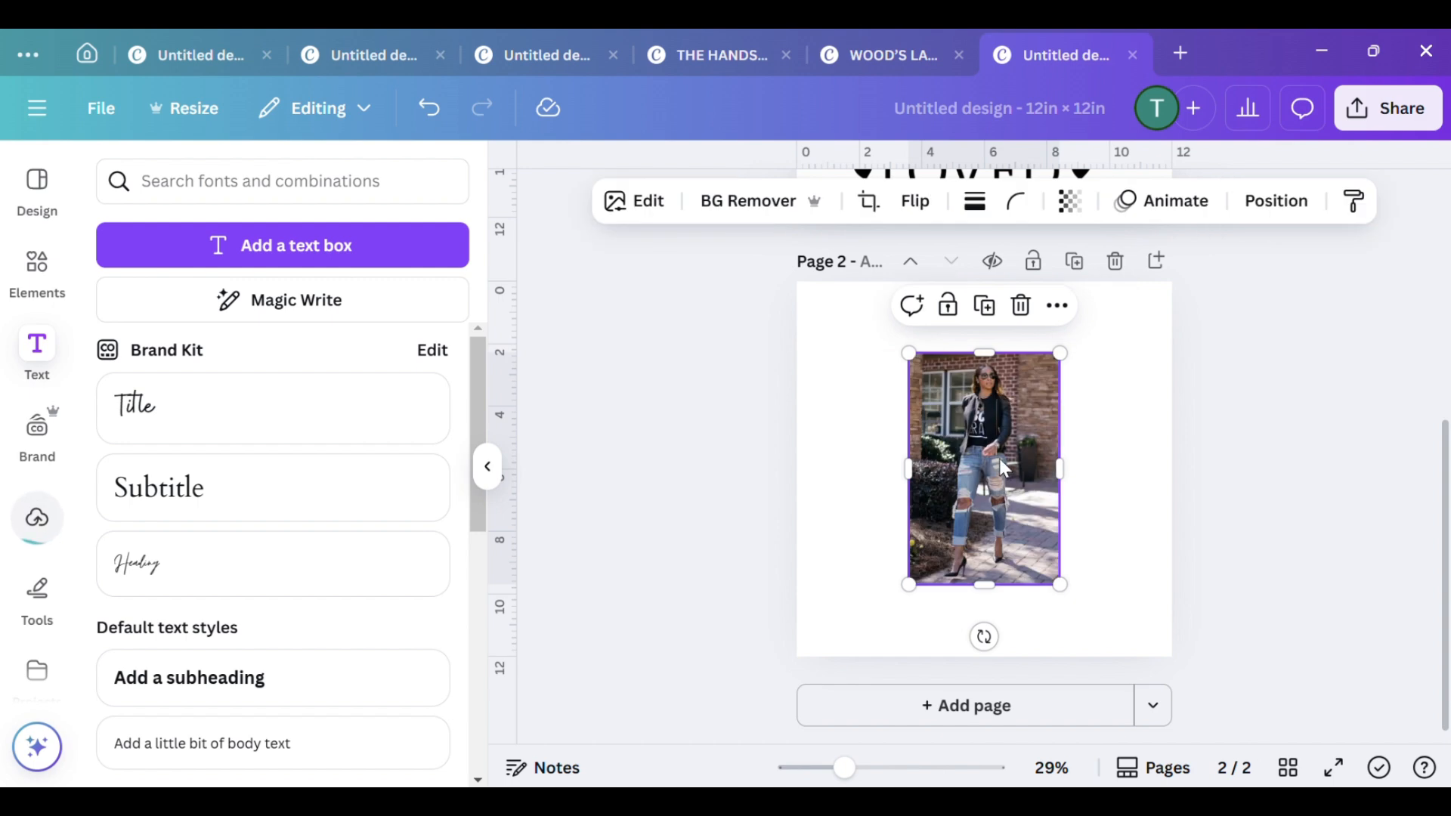
Move the pasted photo to page 2's top-left corner and enlarge it to span the full page height
scroll(997, 484, "up", 5)
left_click(995, 428)
scroll(982, 431, "down", 5)
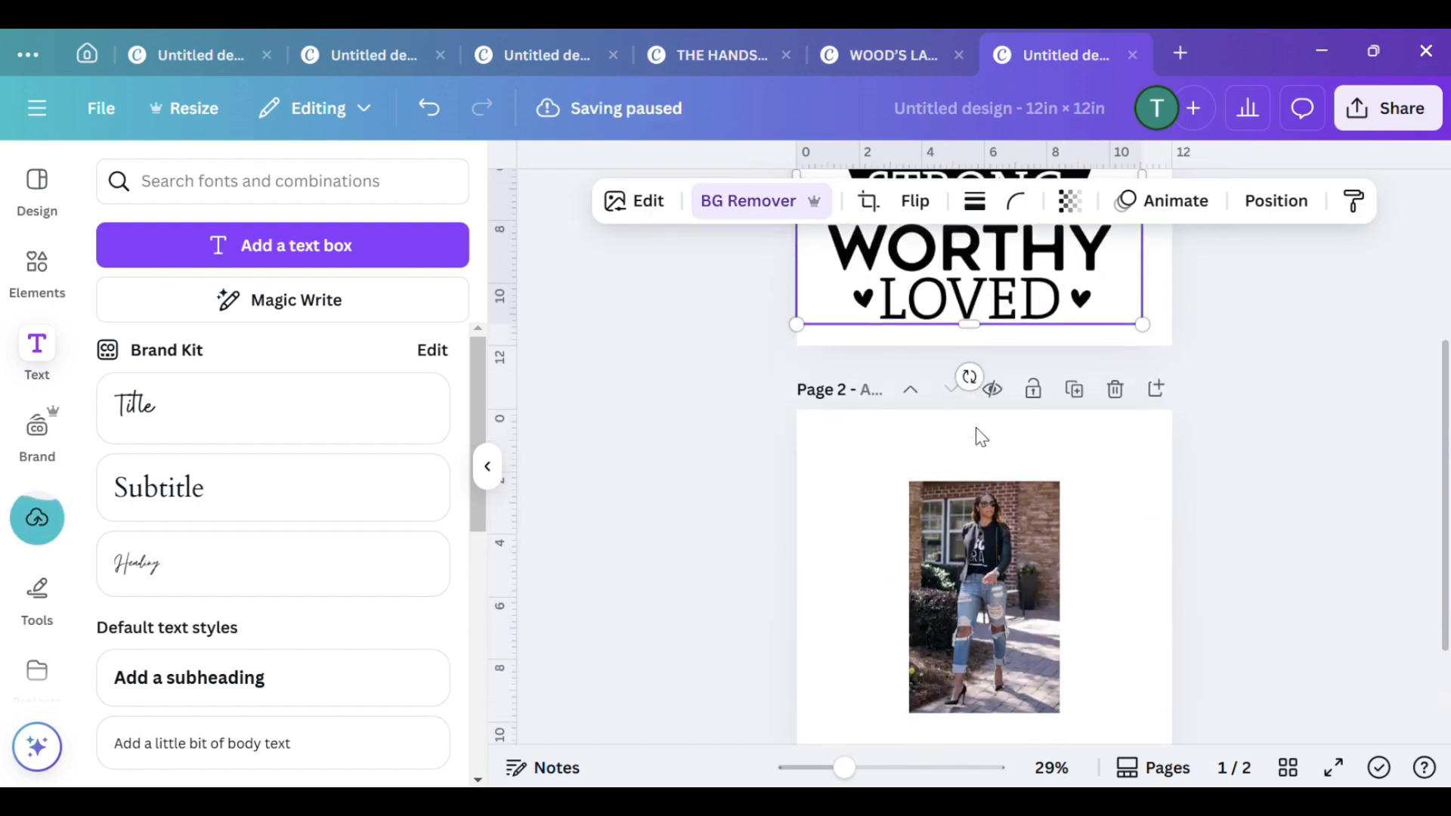
left_click_drag(978, 437, 870, 364)
left_click_drag(949, 511, 1042, 656)
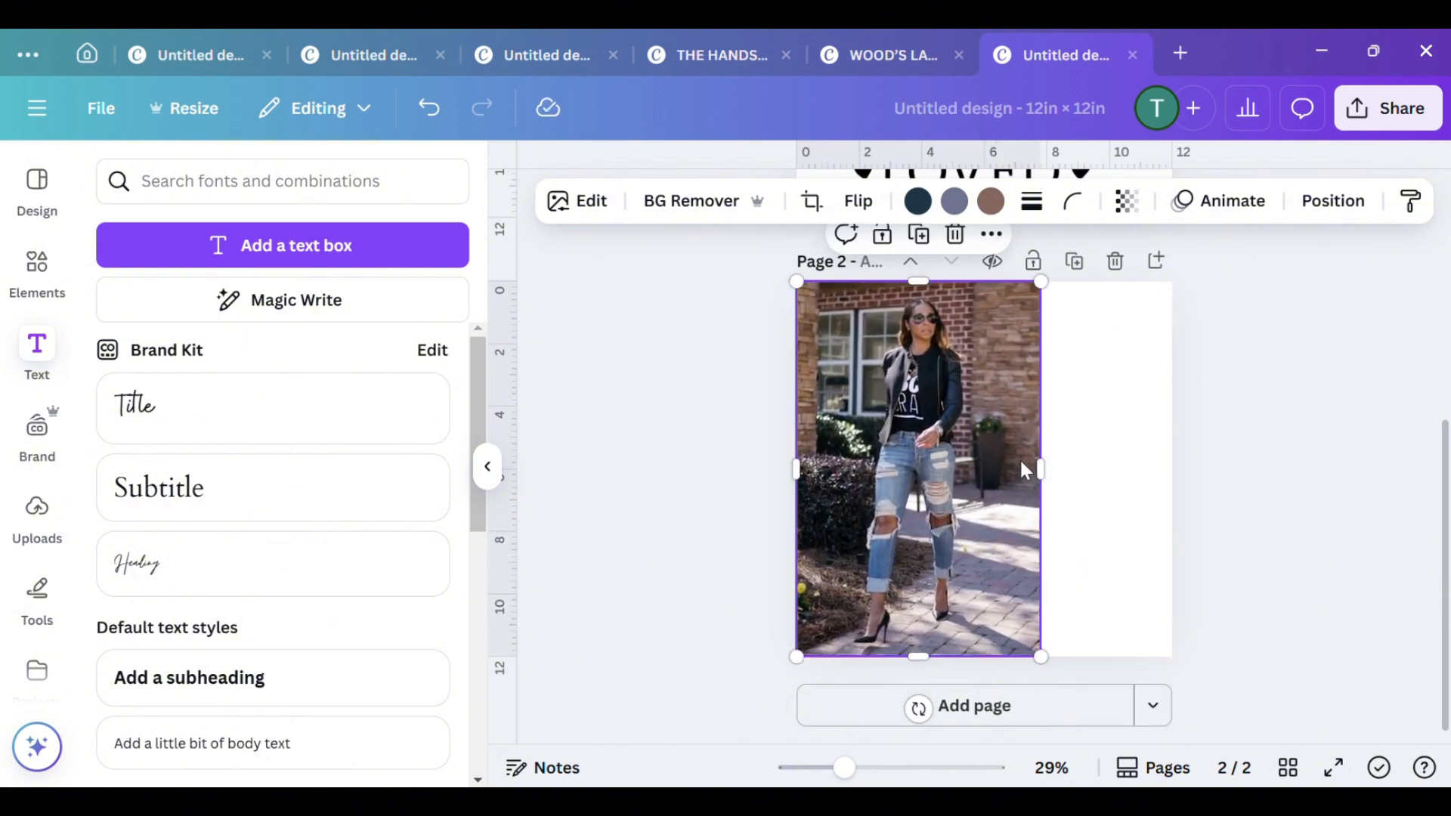
Set up a PNG download at size 1.875 (3,750 × 3,750 px) with a transparent background
left_click(1384, 120)
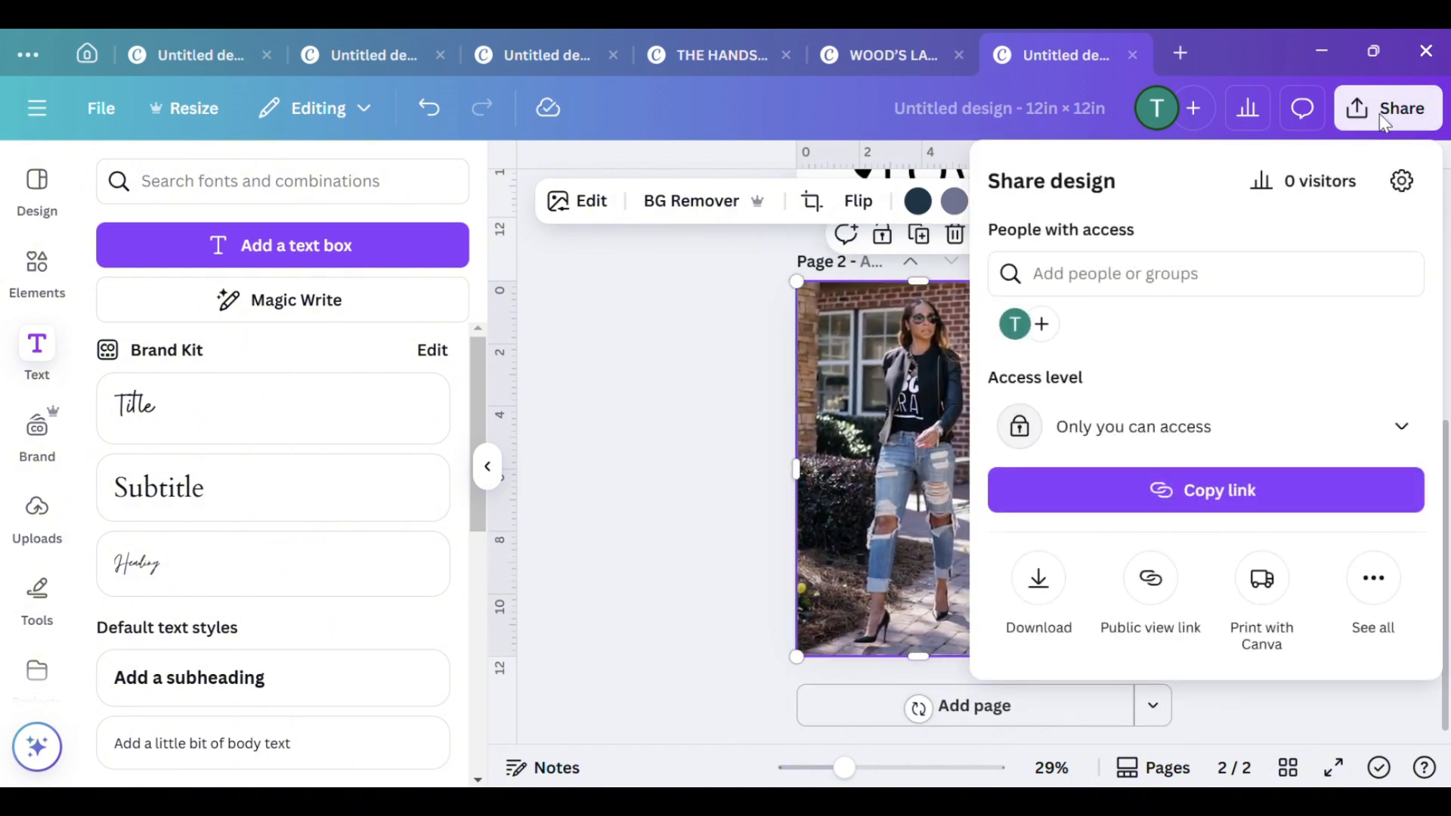
left_click(1046, 589)
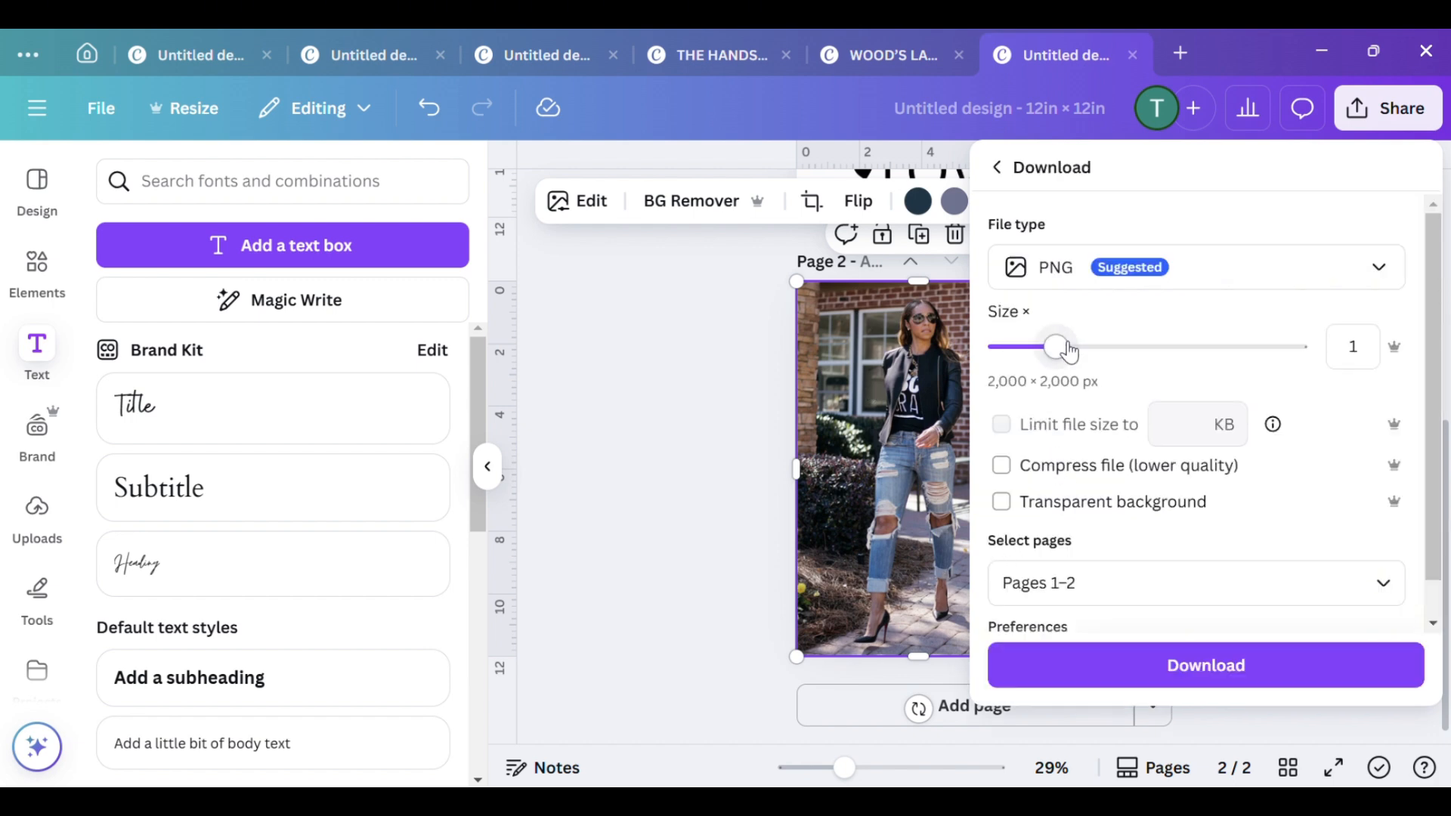
left_click_drag(1069, 351, 1156, 350)
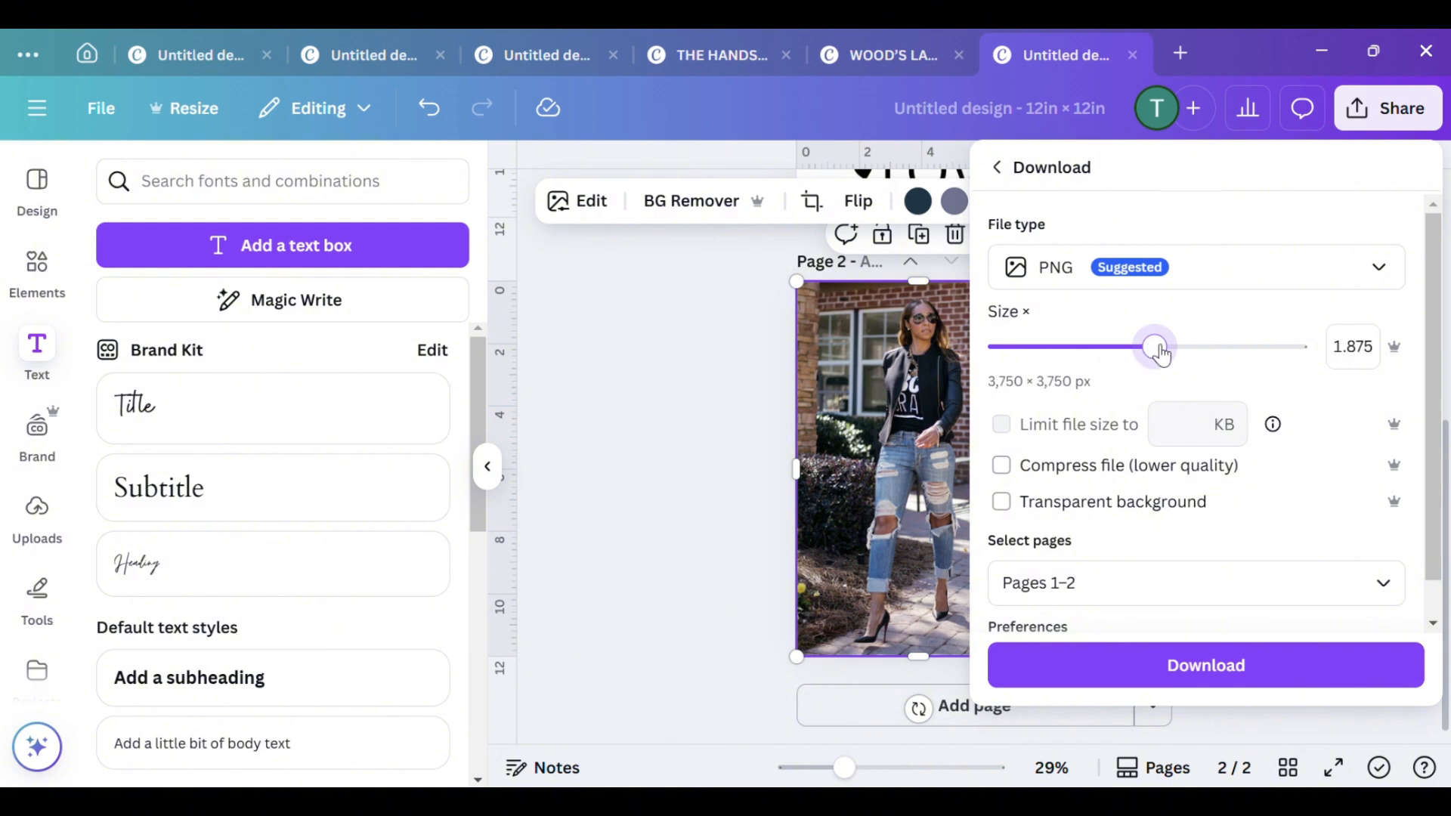
left_click(1001, 504)
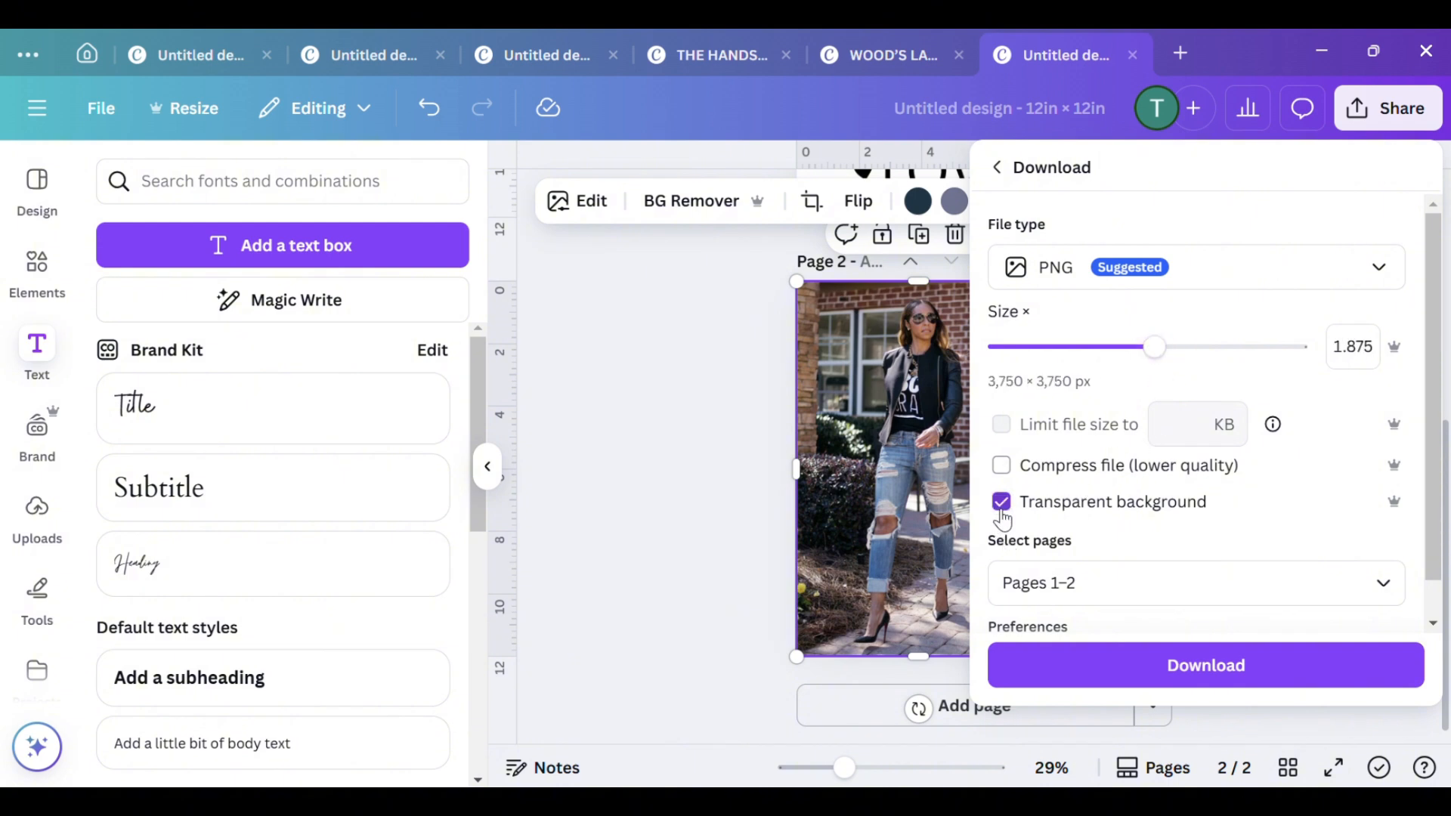
Limit the download to page 2 only and start it
left_click(1070, 586)
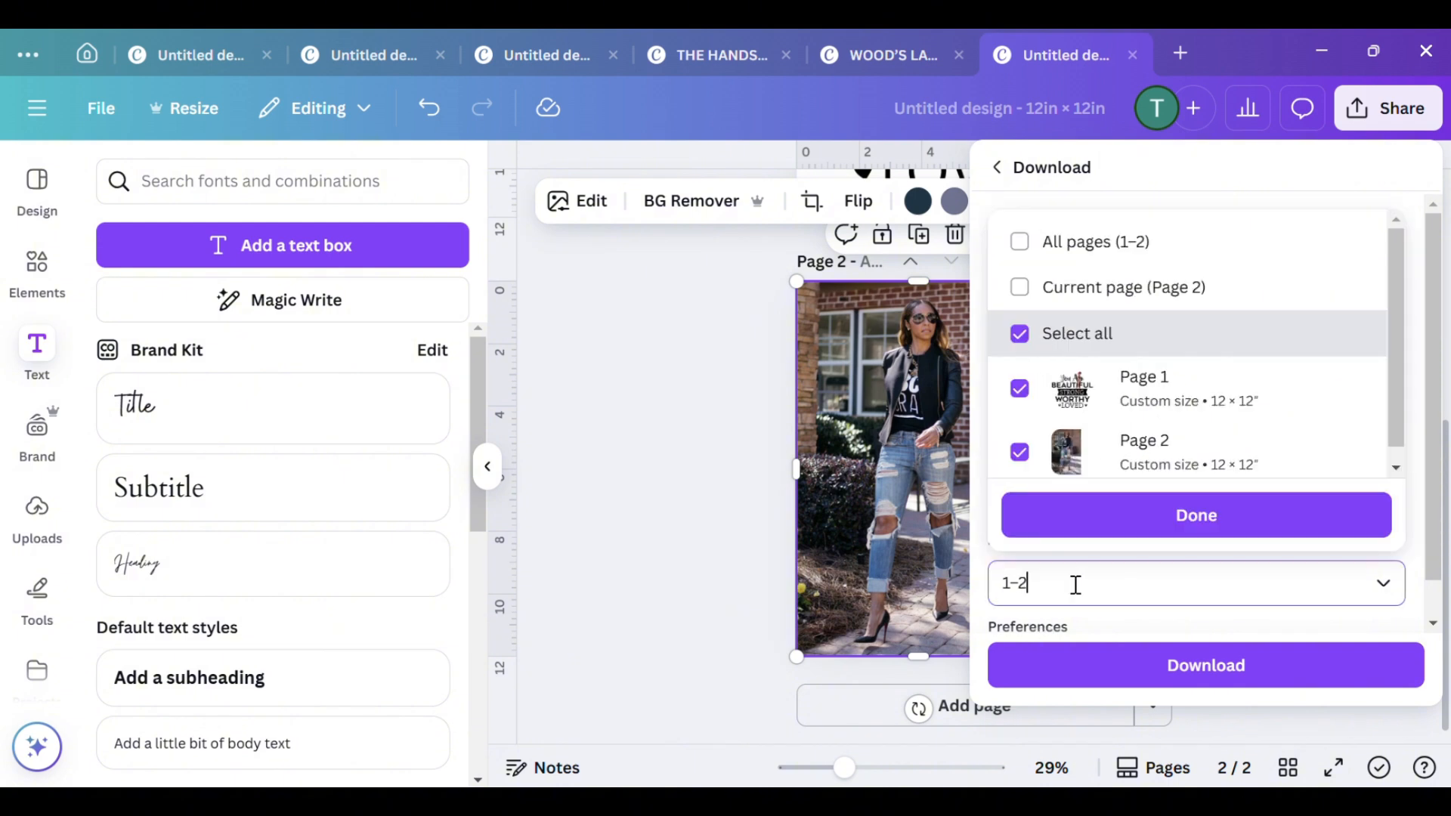
left_click(1019, 328)
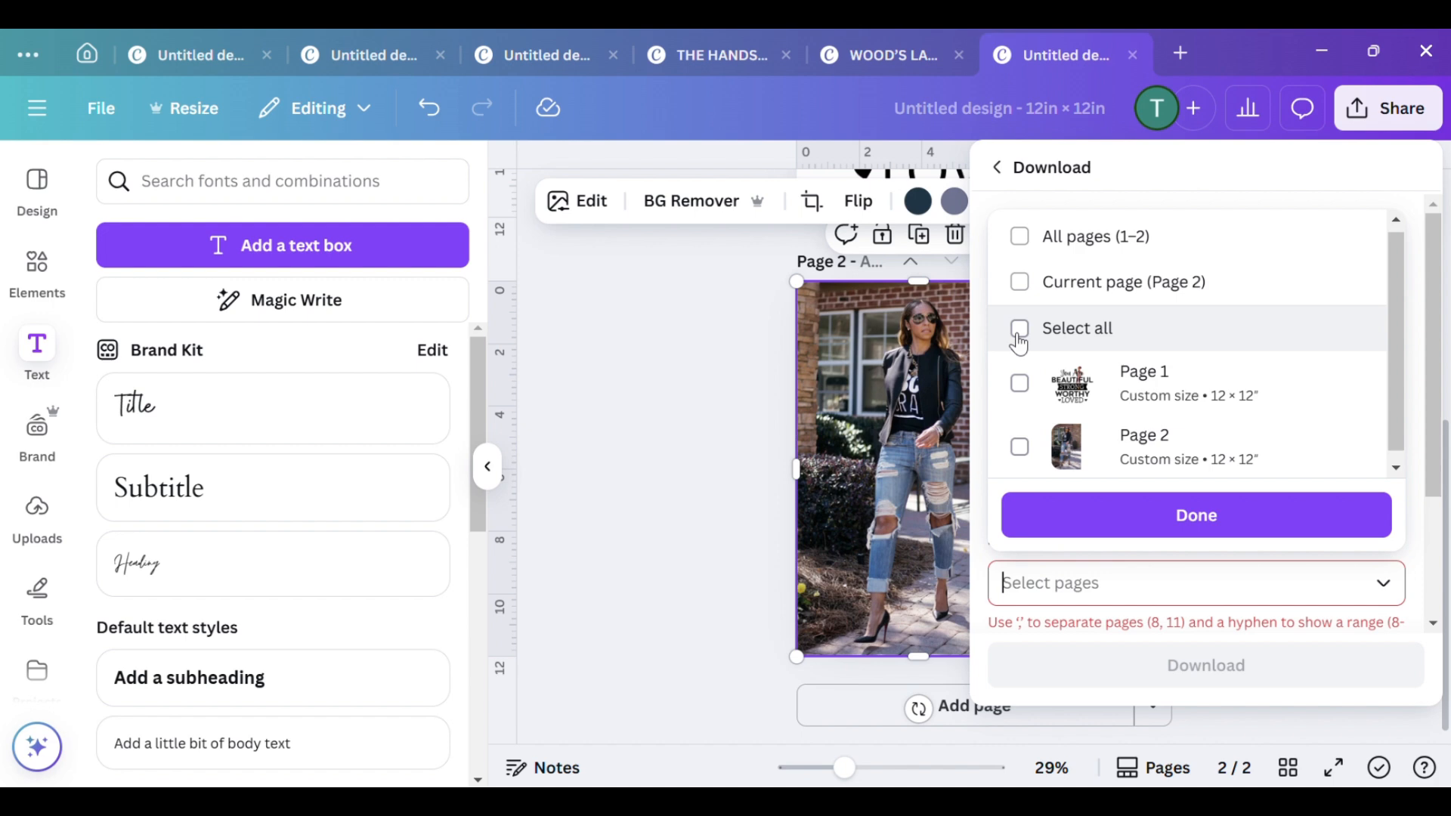
left_click(1020, 449)
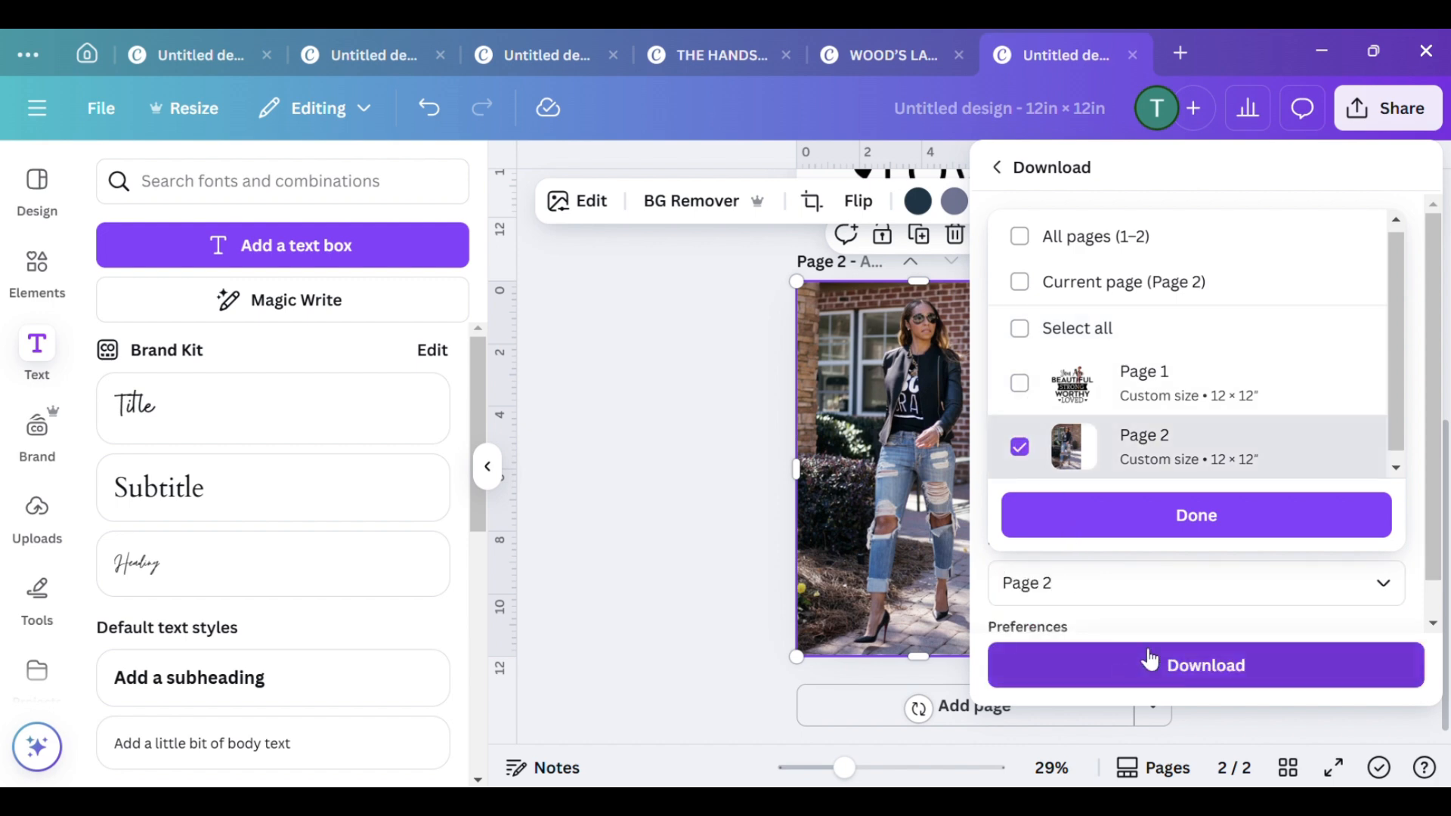
left_click(1197, 522)
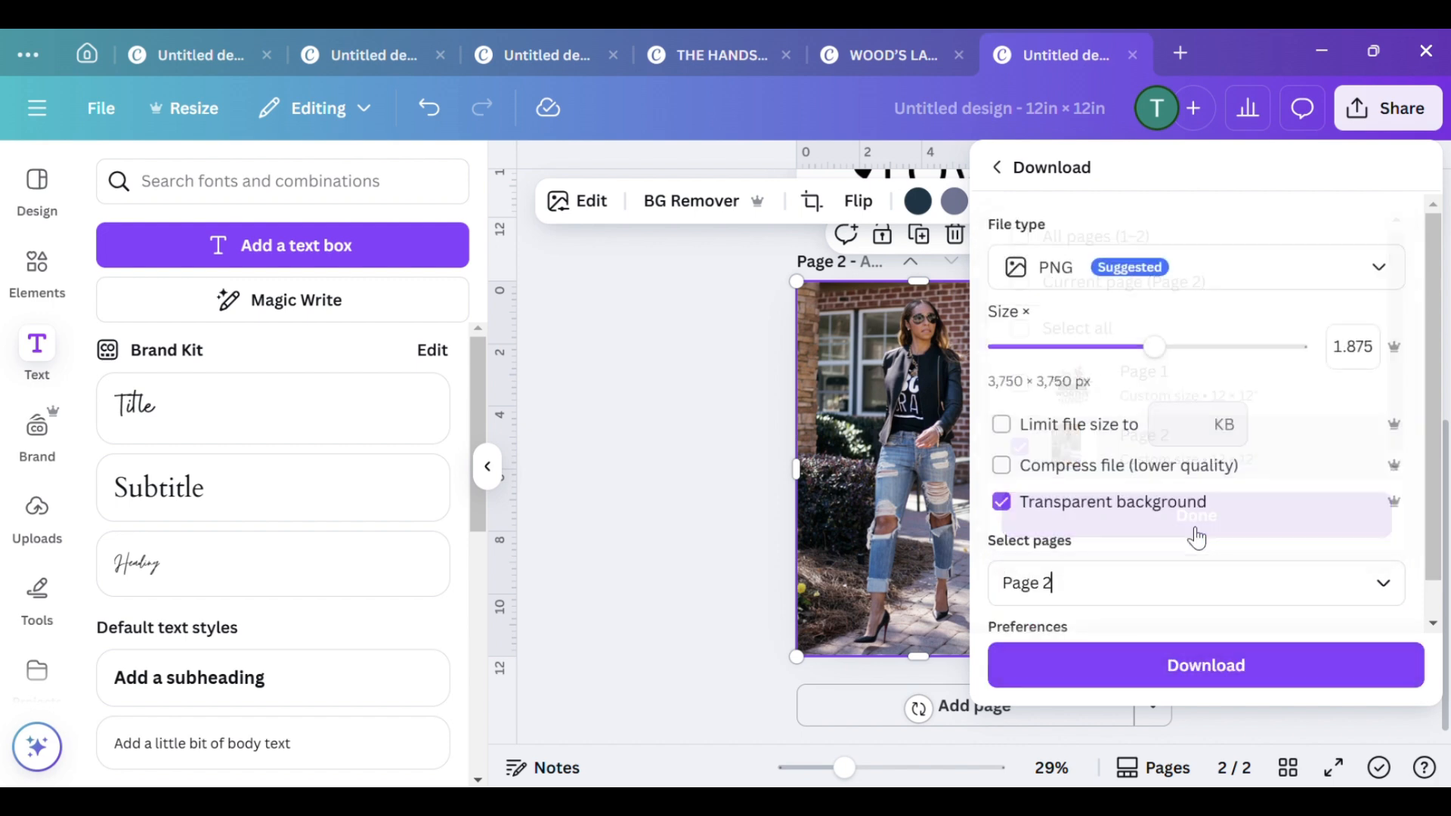
left_click(1165, 678)
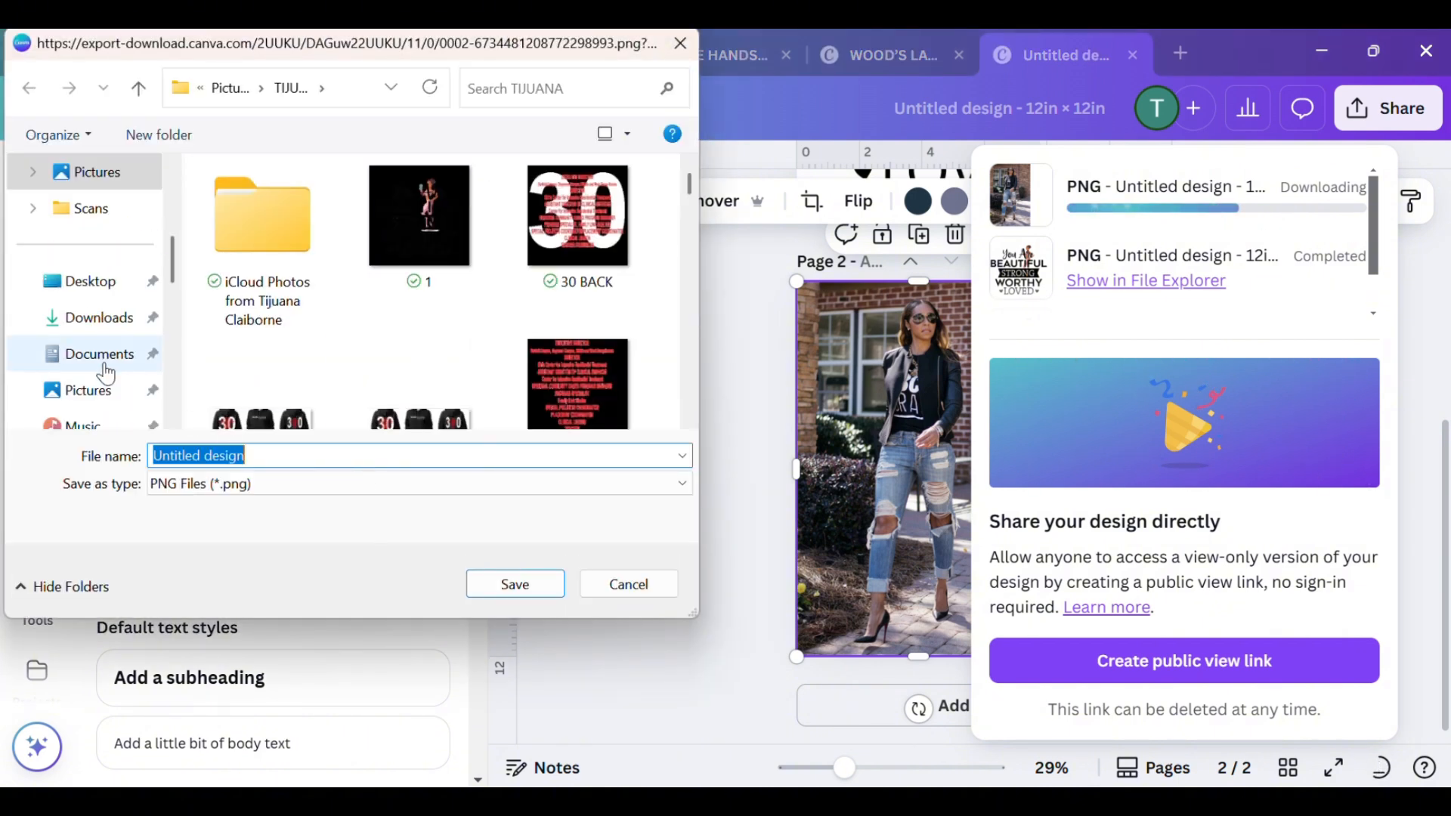
Save the PNG in the Pictures folder as MOCKUP FOR YOUTUBE and dismiss the download panel
left_click(233, 96)
left_click(274, 460)
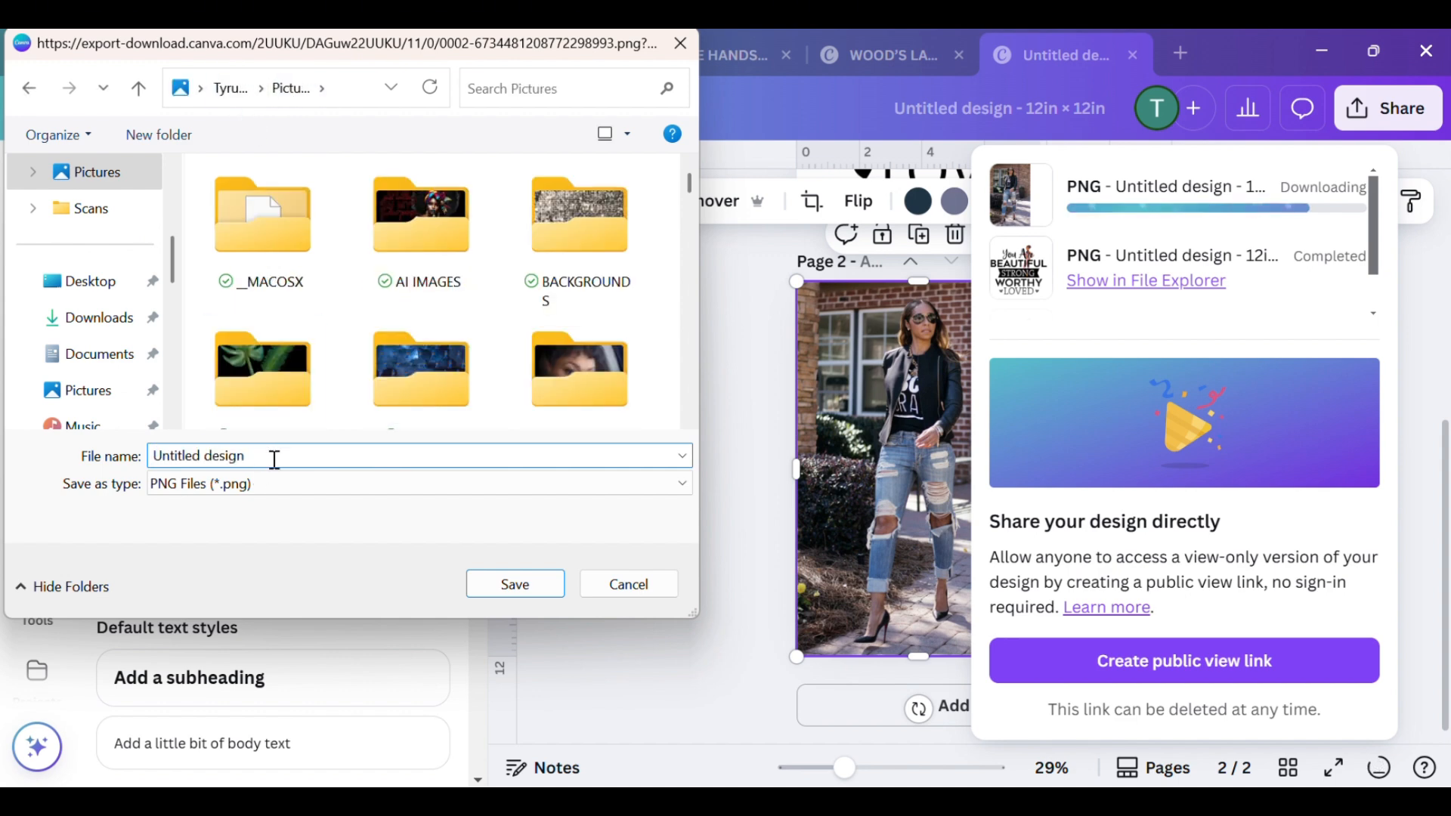
key("BackSpace")
key("BackSpace")
key("BackSpace")
key("BackSpace")
key("BackSpace")
key("BackSpace")
key("BackSpace")
key("BackSpace")
key("BackSpace")
key("BackSpace")
key("BackSpace")
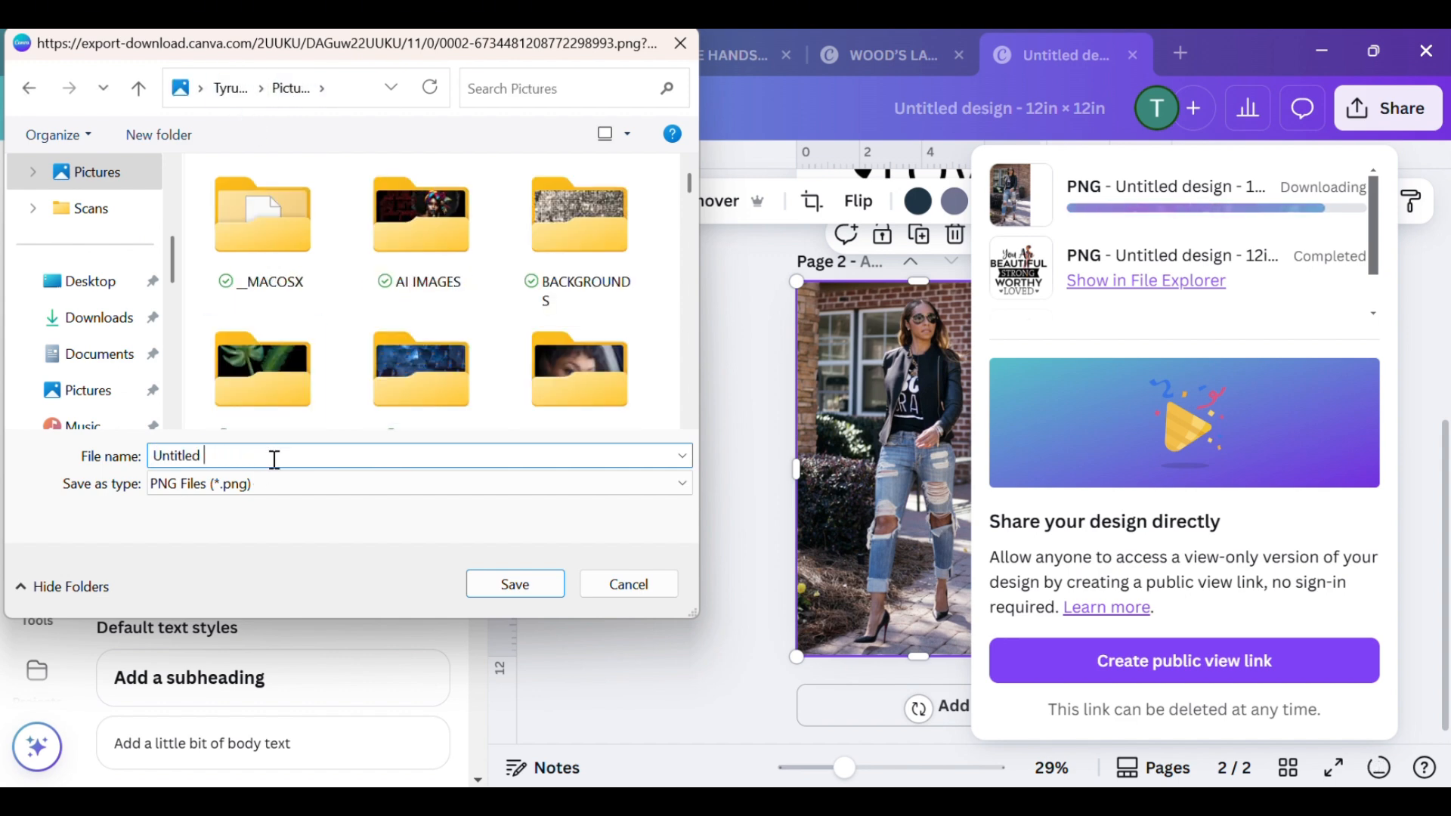
type("MO")
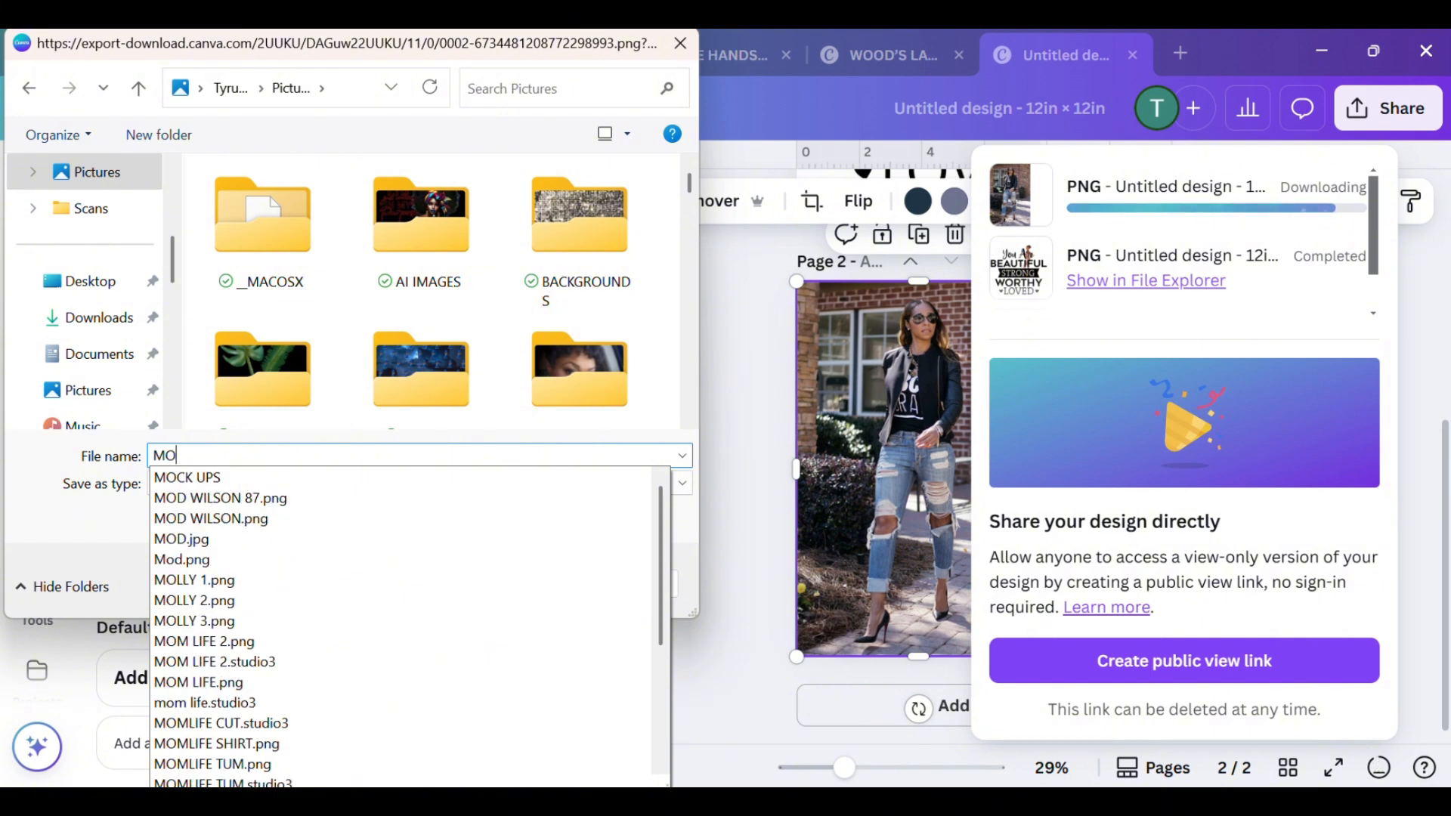
type("CKUP")
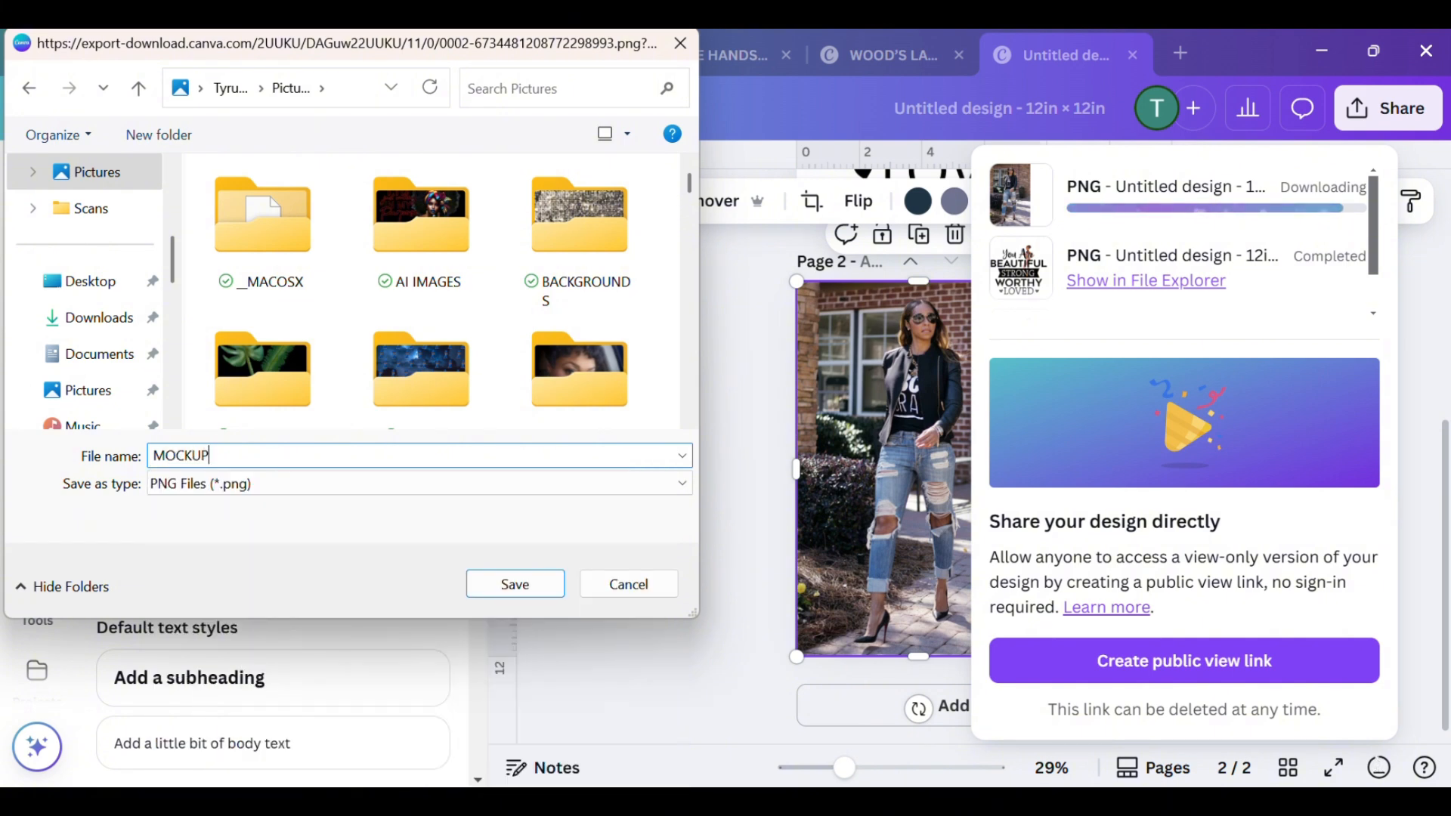
type(" FOR YOU")
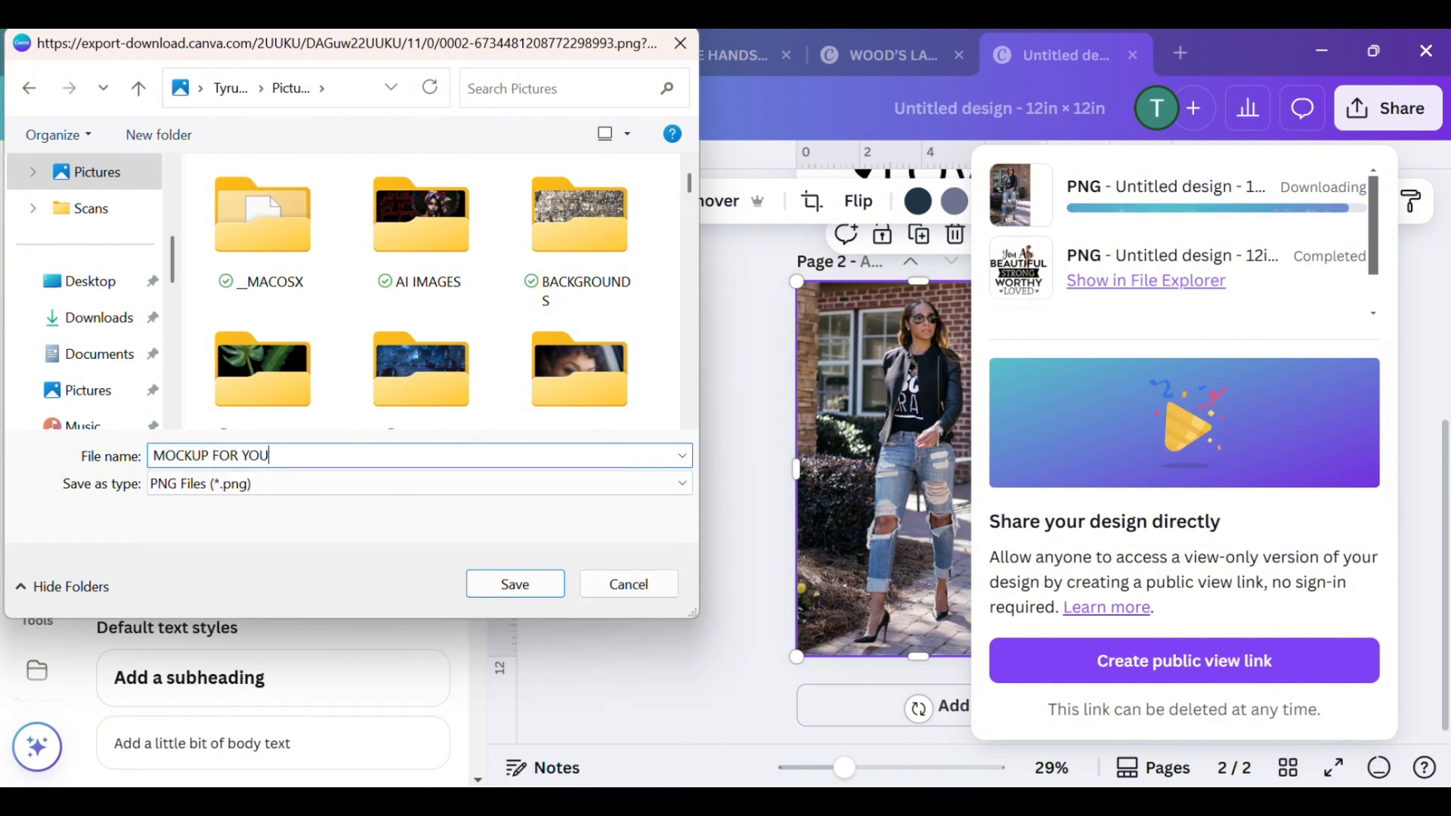
type("TUBE")
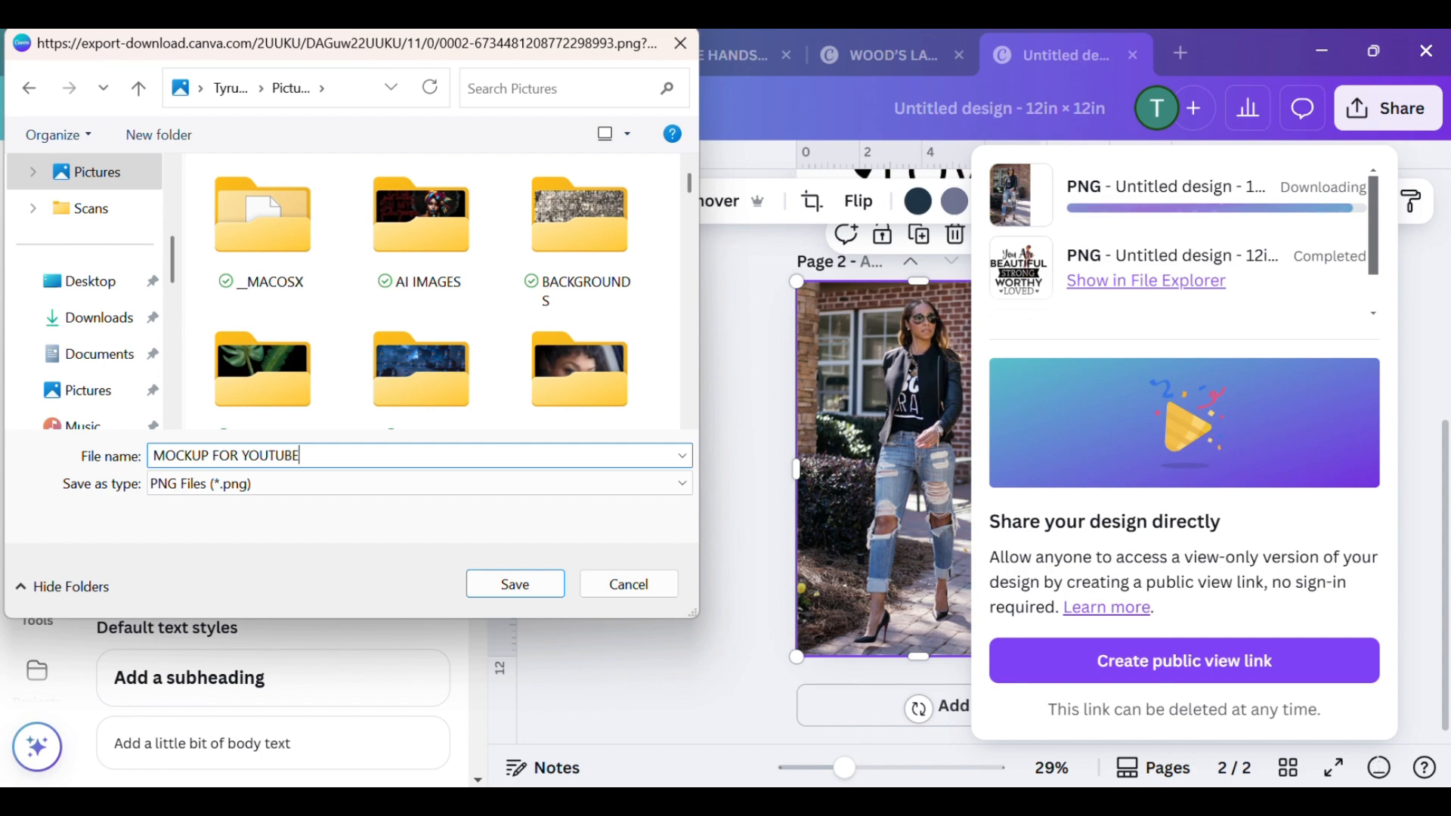
left_click(483, 583)
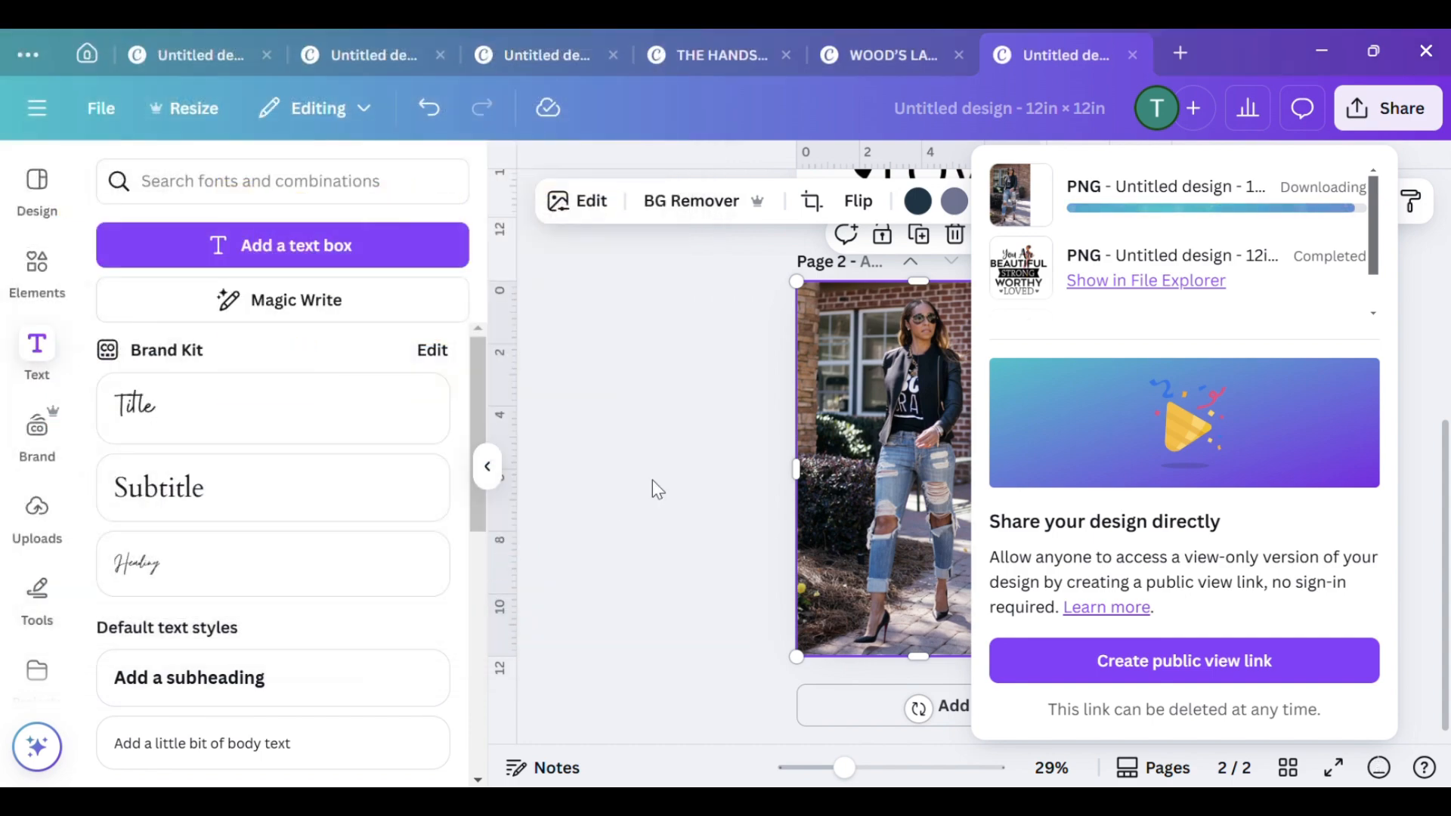
left_click(722, 449)
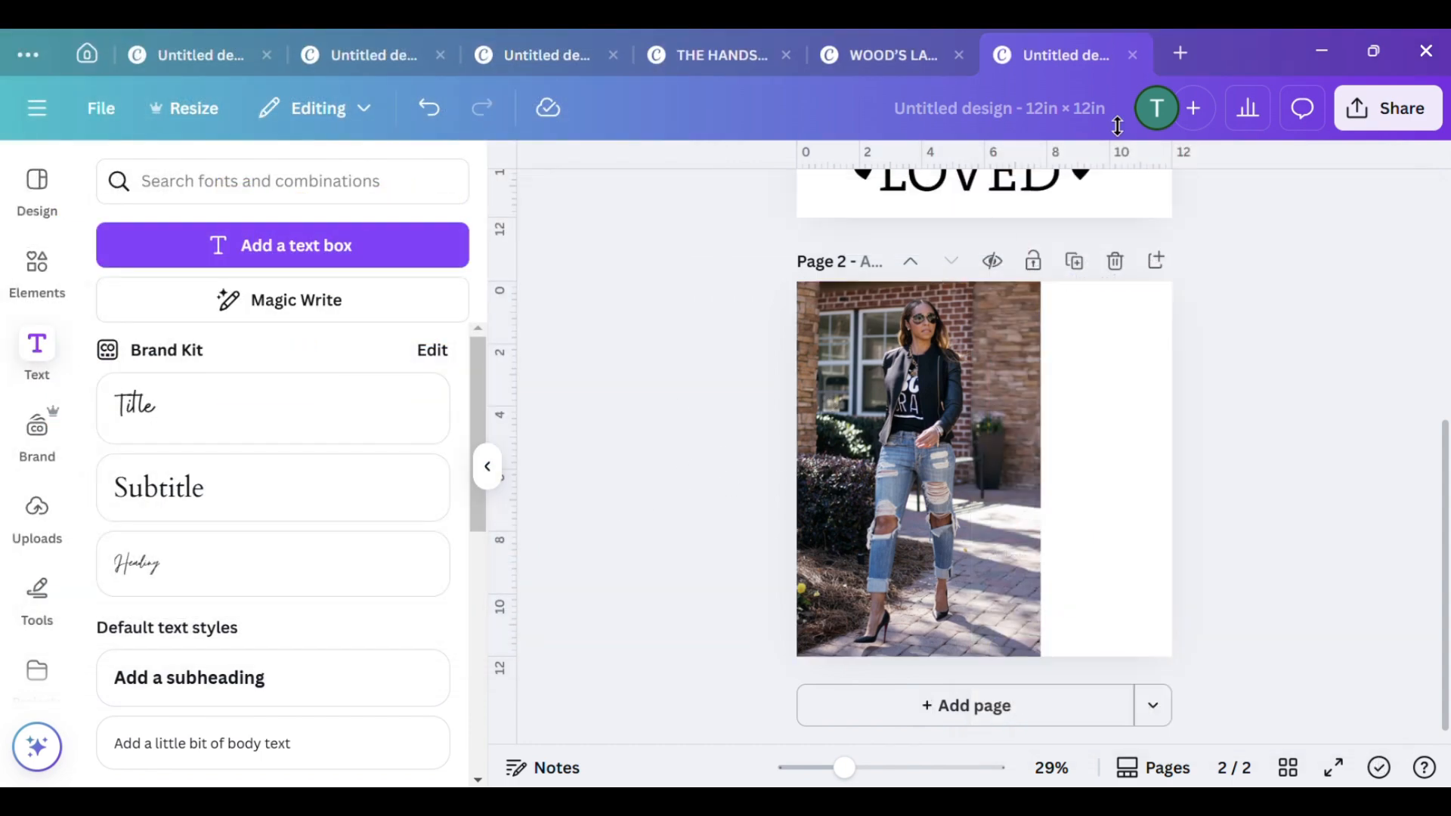
Switch from Canva to ChatGPT in the browser and write the message "GIVE ME A PROMPT OF THIS IMAGE"
left_click(1318, 52)
scroll(549, 363, "up", 3)
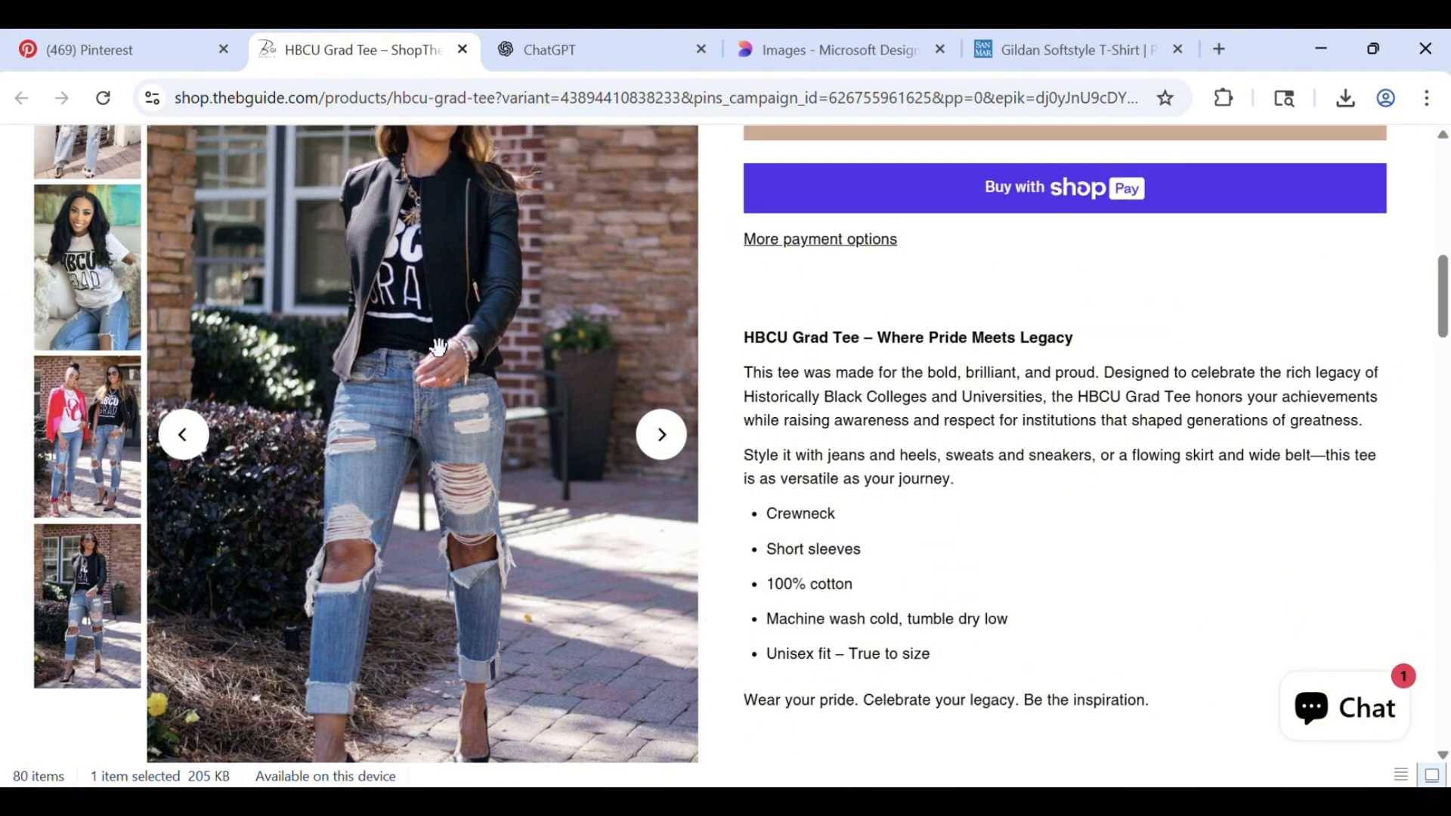
left_click(523, 65)
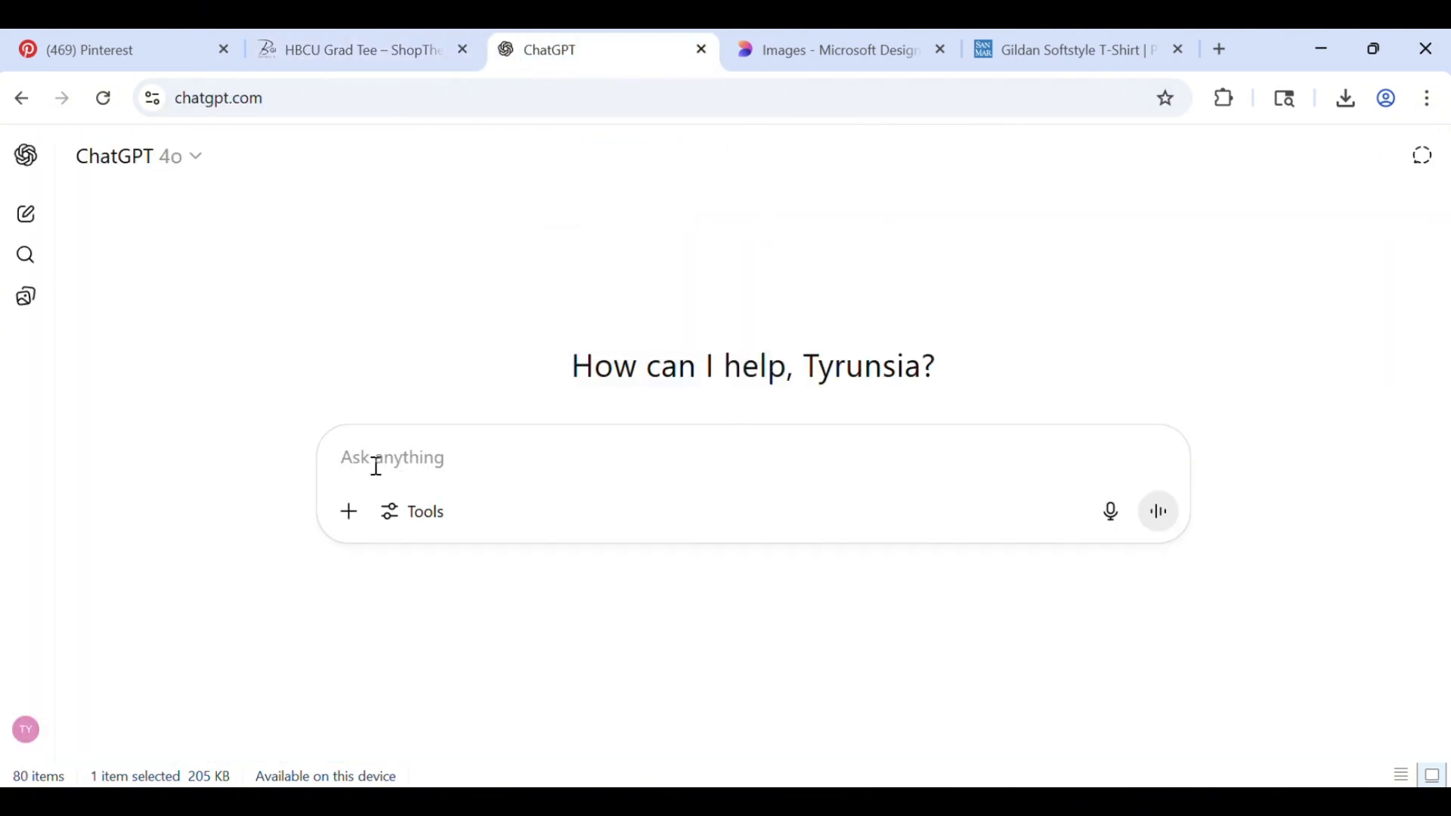
type("GIVE ME")
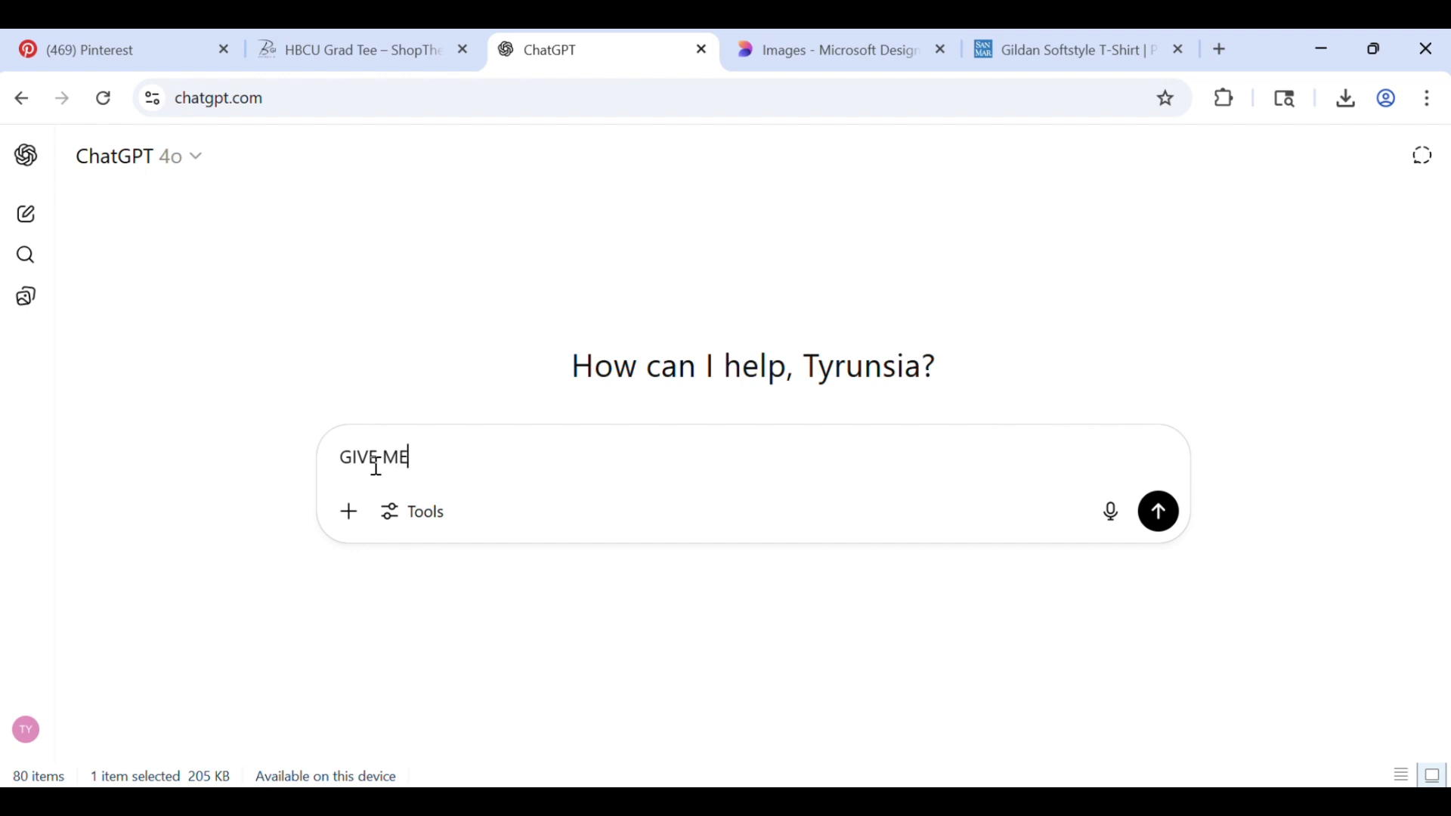
type(" A PROMPT")
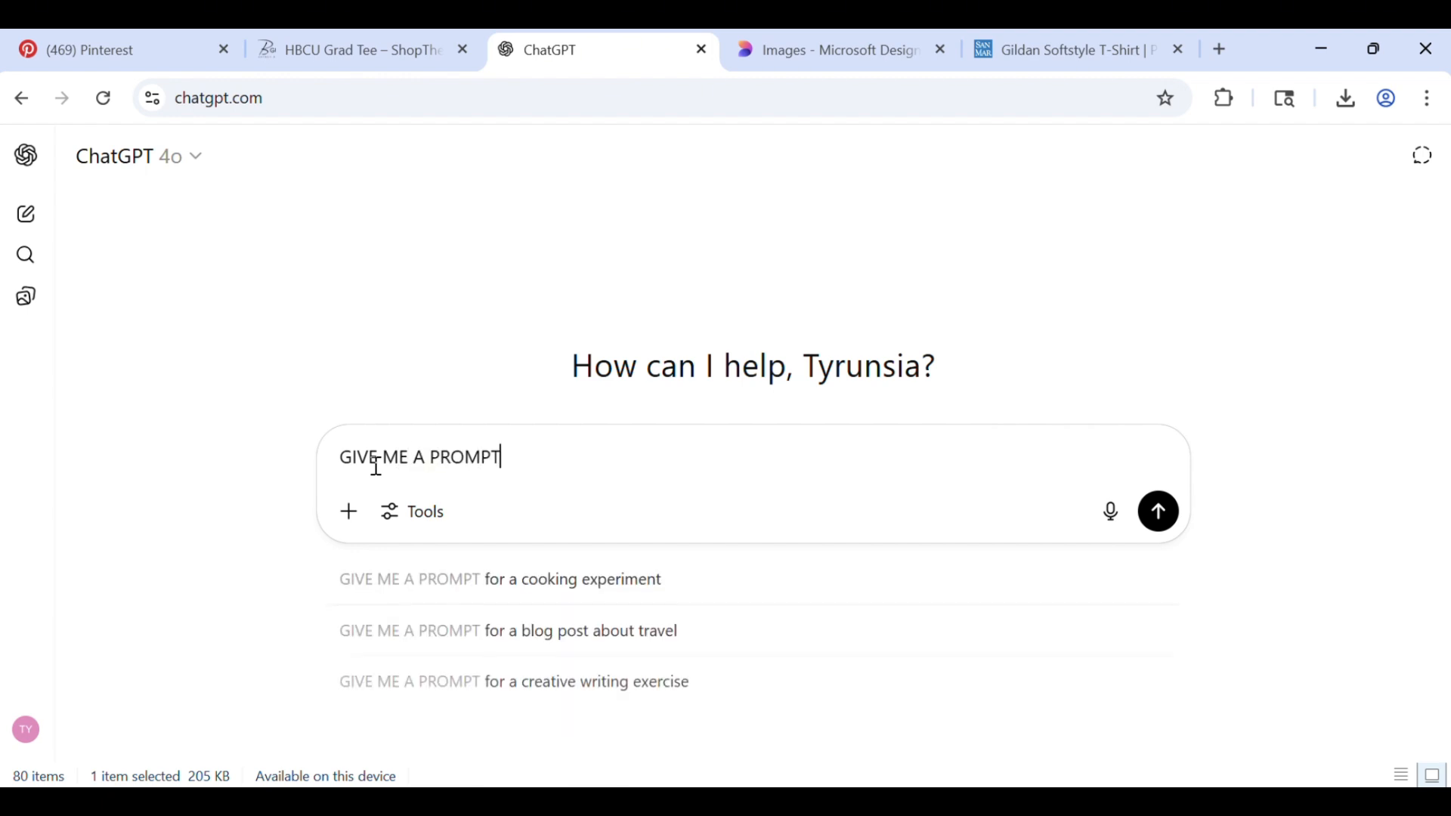
type(" FOR TH")
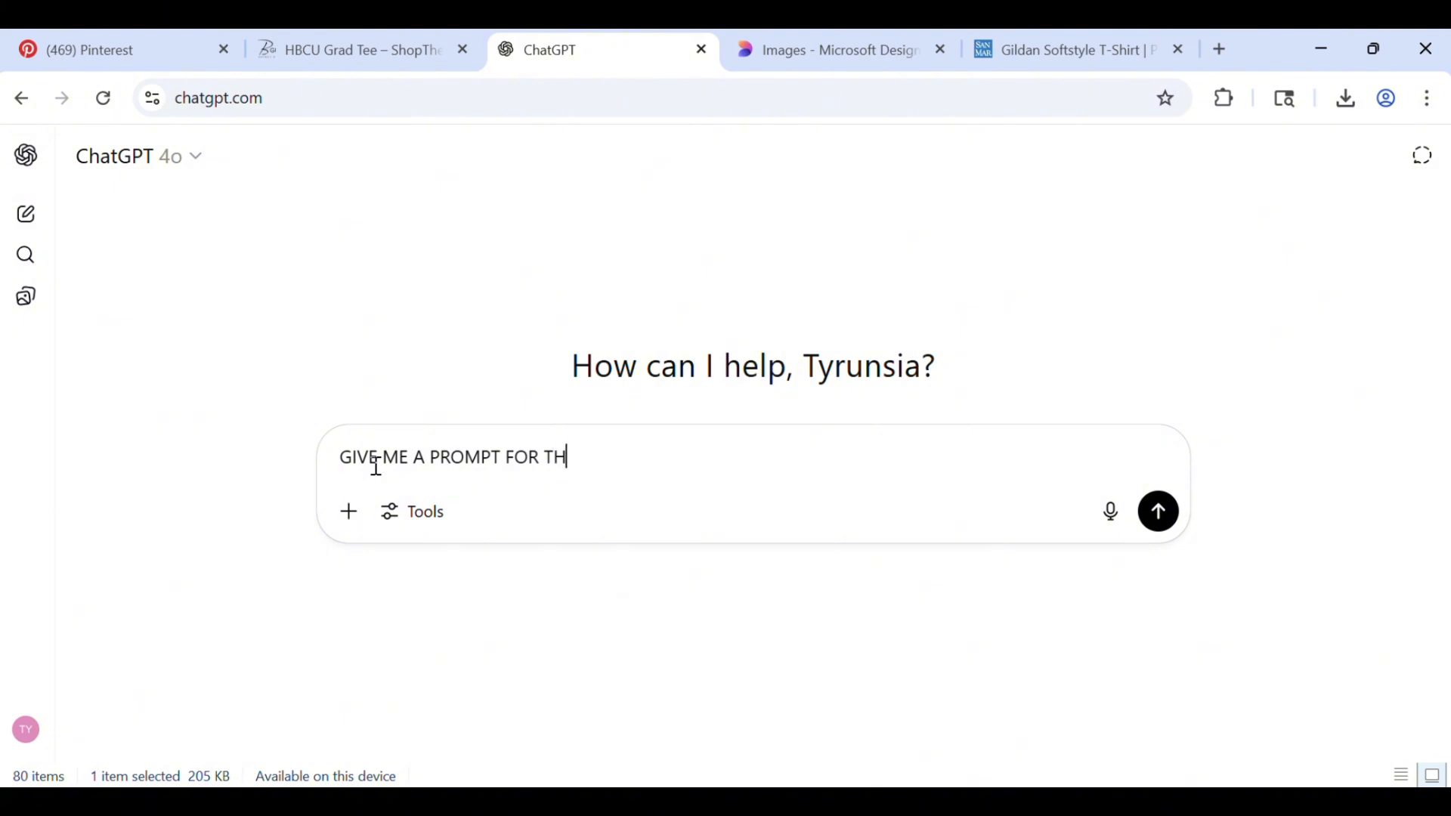
key("BackSpace")
key("BackSpace")
key("BackSpace")
key("BackSpace")
key("BackSpace")
key("BackSpace")
type("OF THIS IMAG")
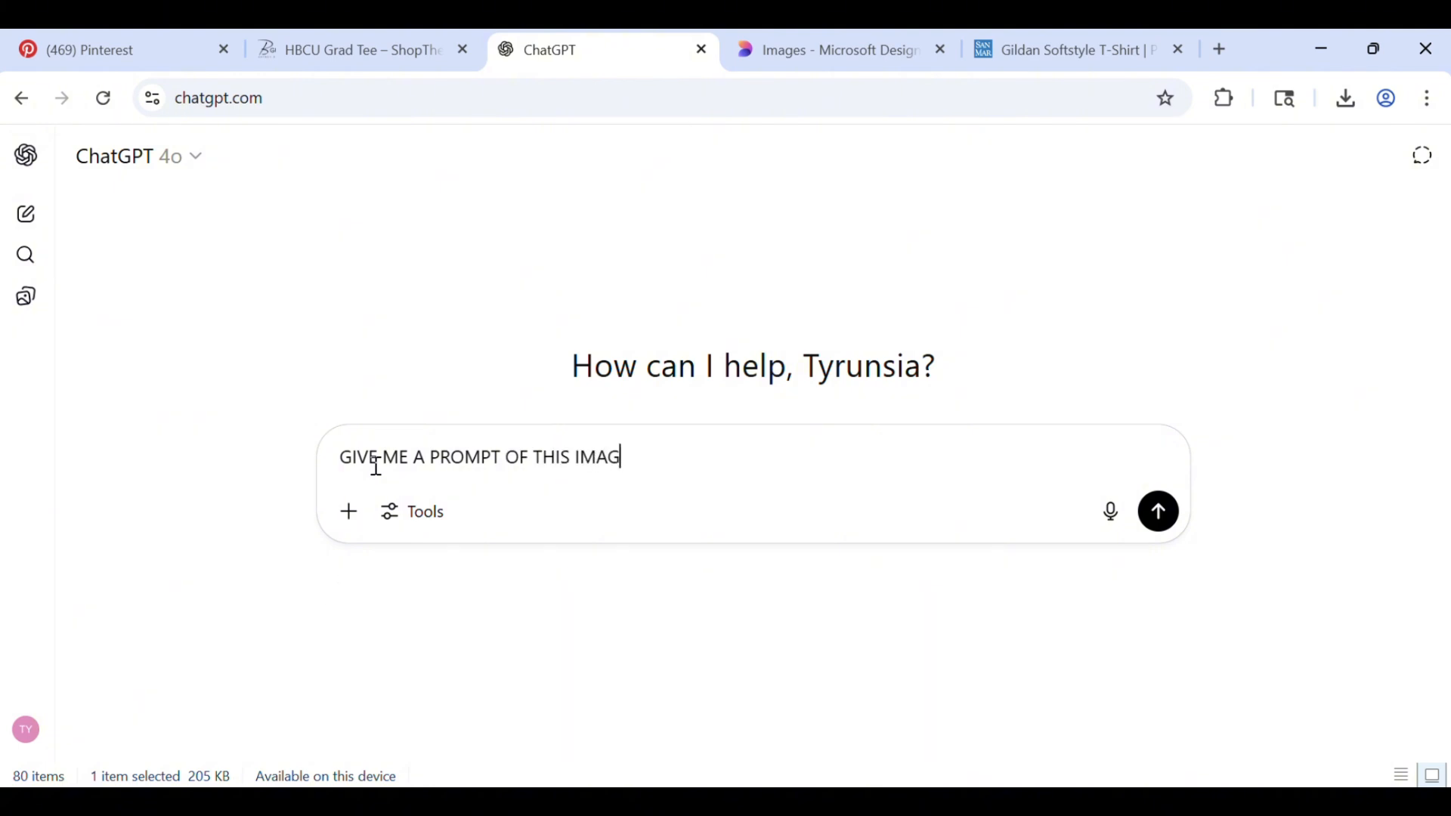
type("E")
Attach MOCKUP FOR YOUTUBE.png from the Pictures folder to the message and send it
left_click(348, 524)
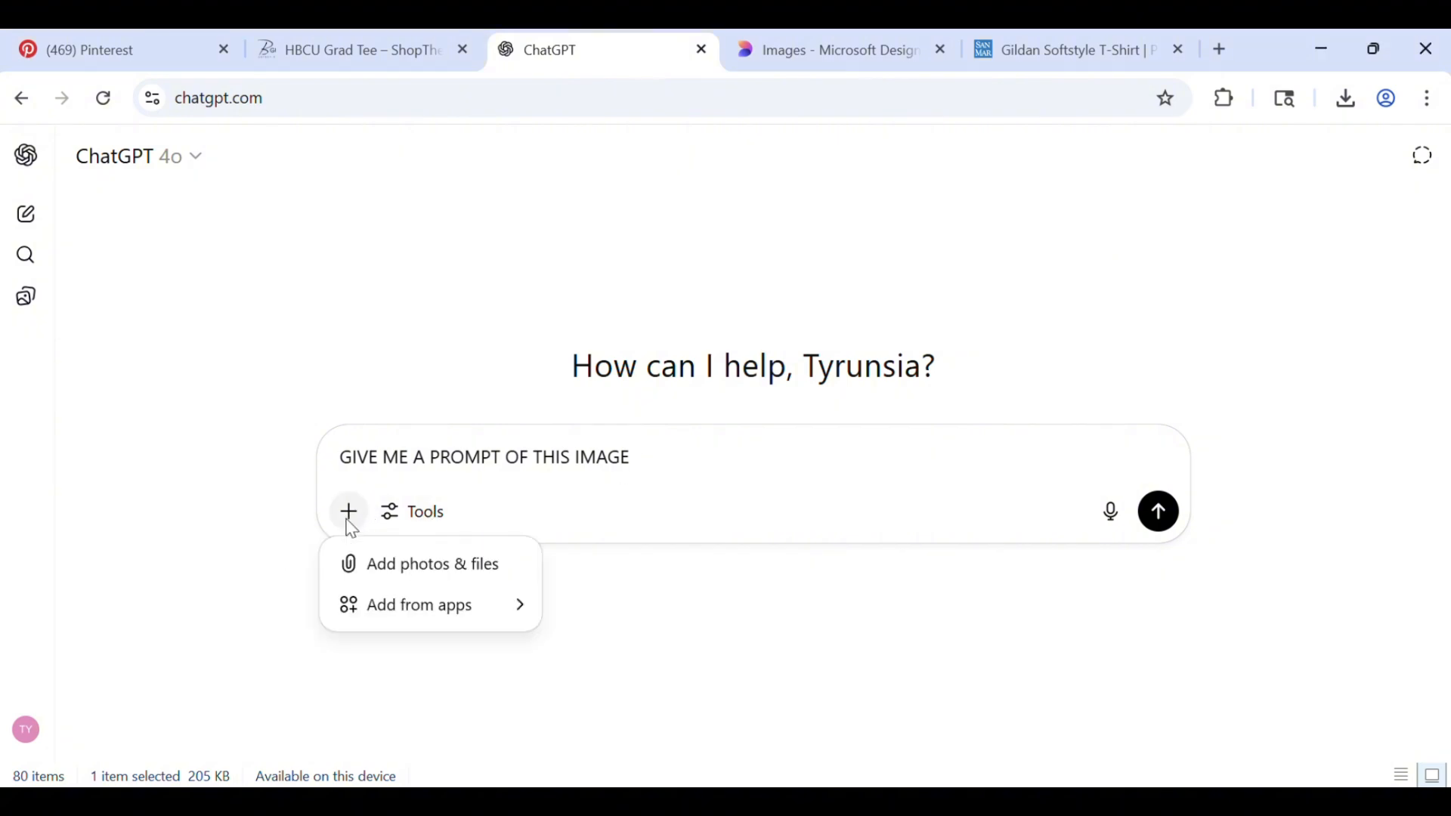
left_click(393, 572)
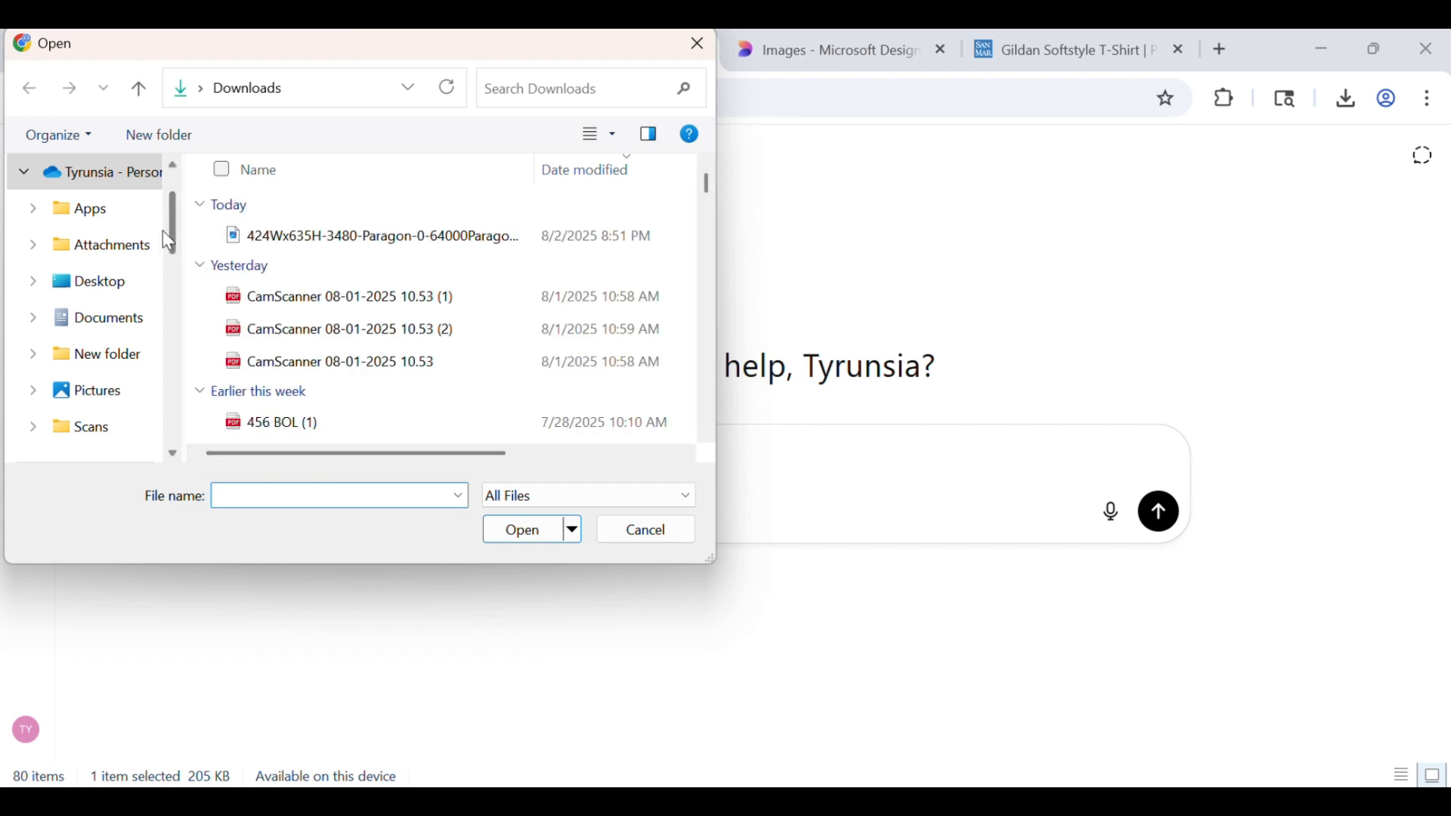
left_click(109, 397)
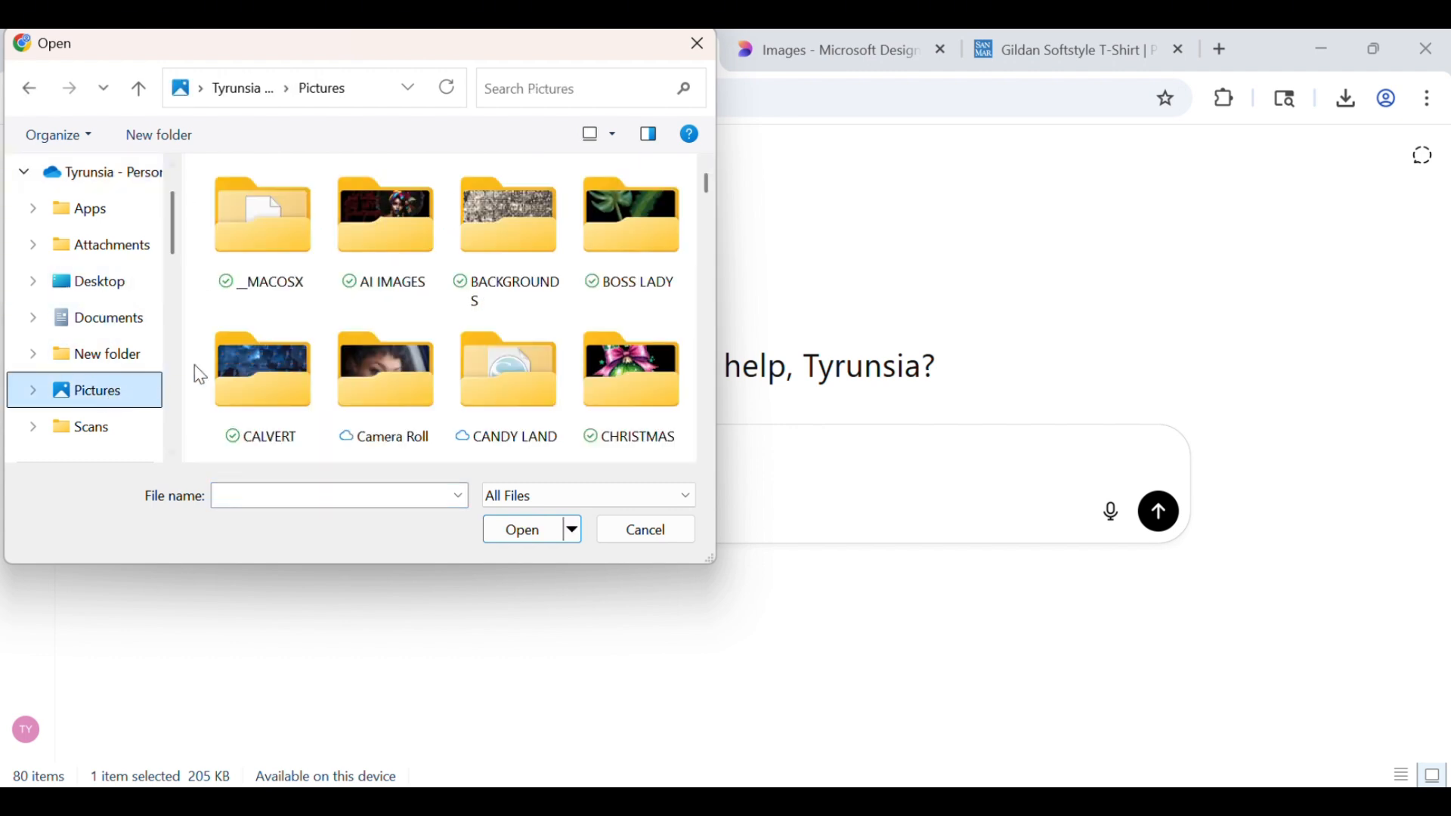
left_click(331, 495)
type("M")
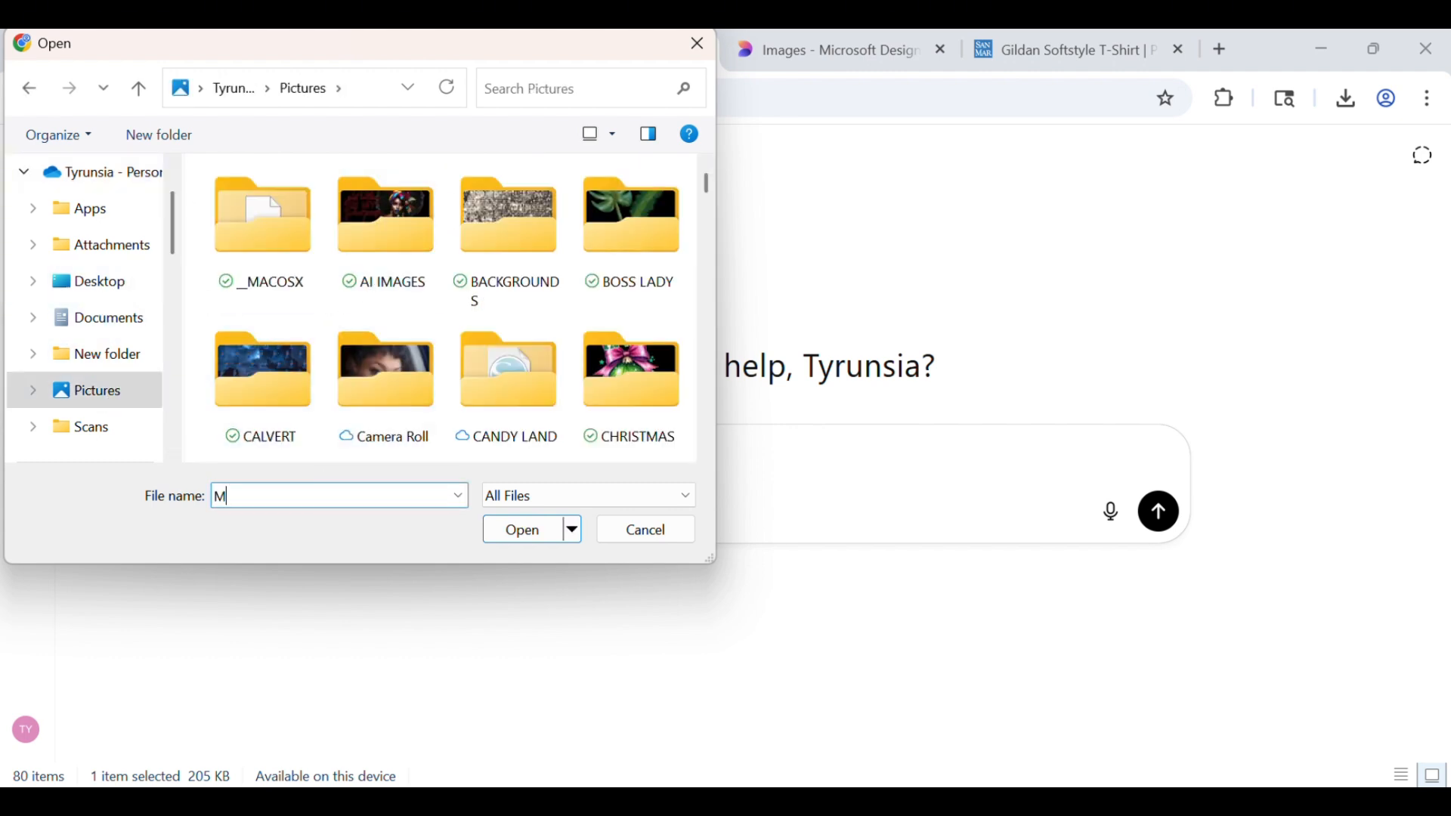
type("OCK")
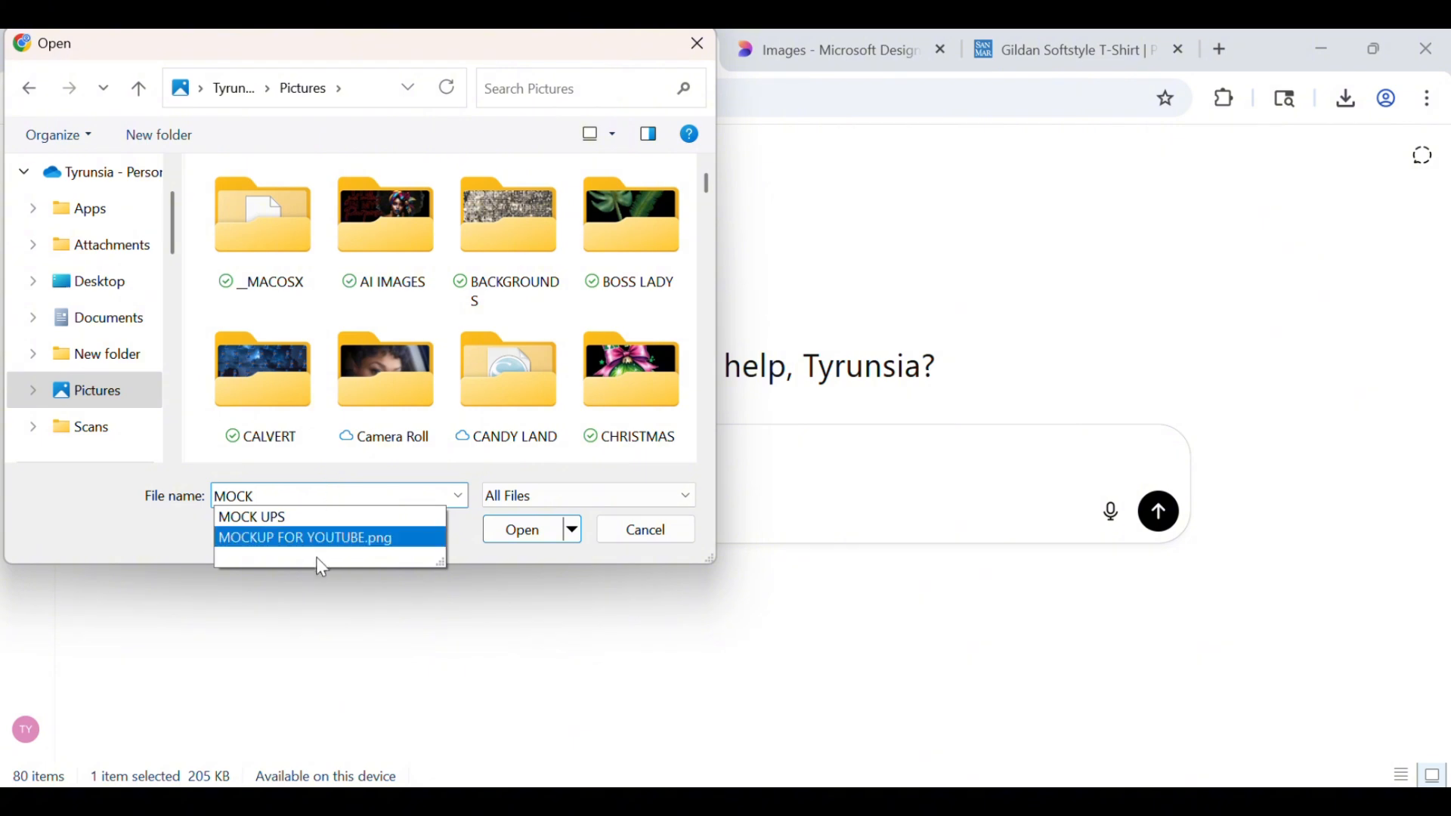
left_click(322, 545)
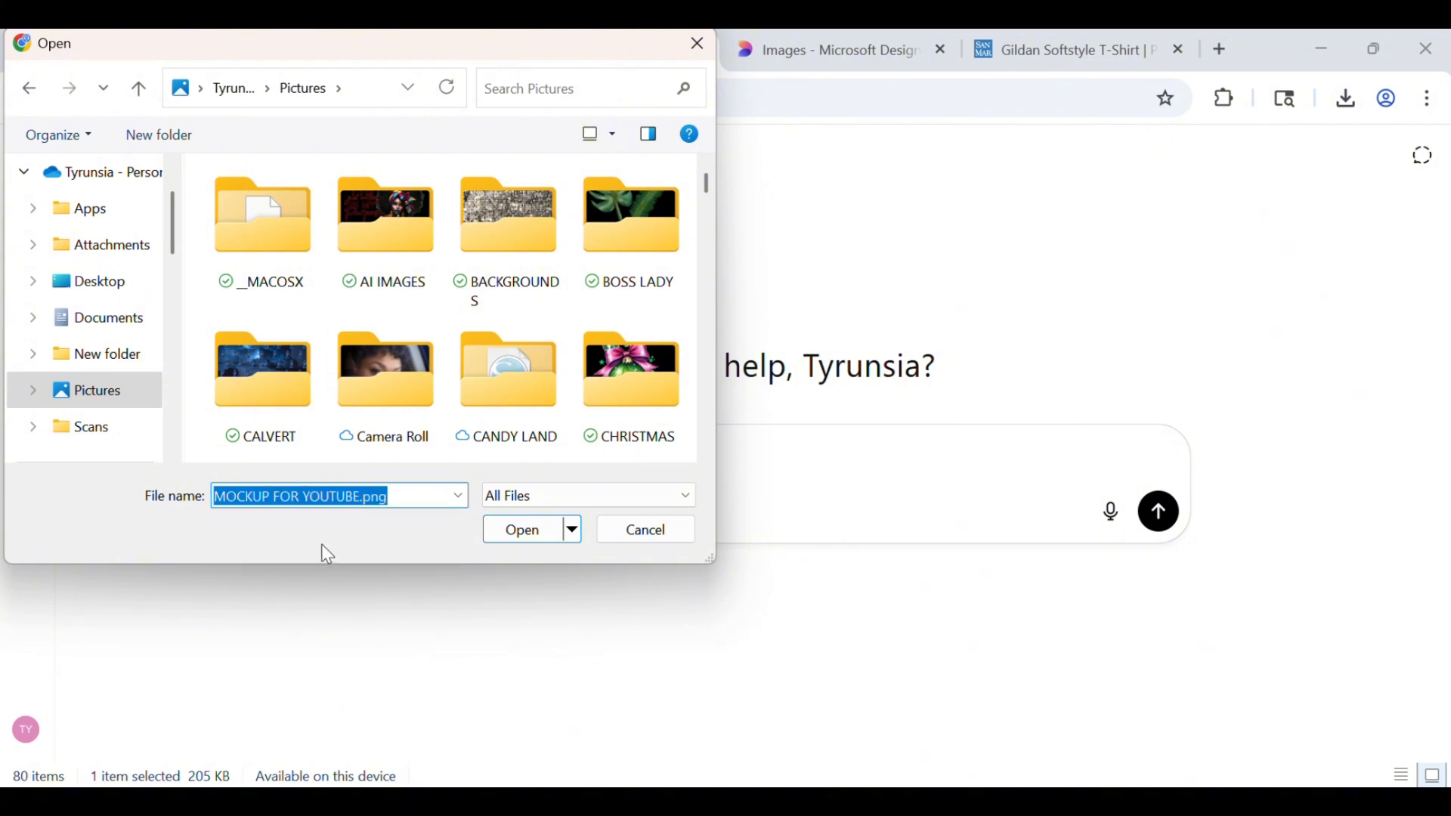
left_click(518, 536)
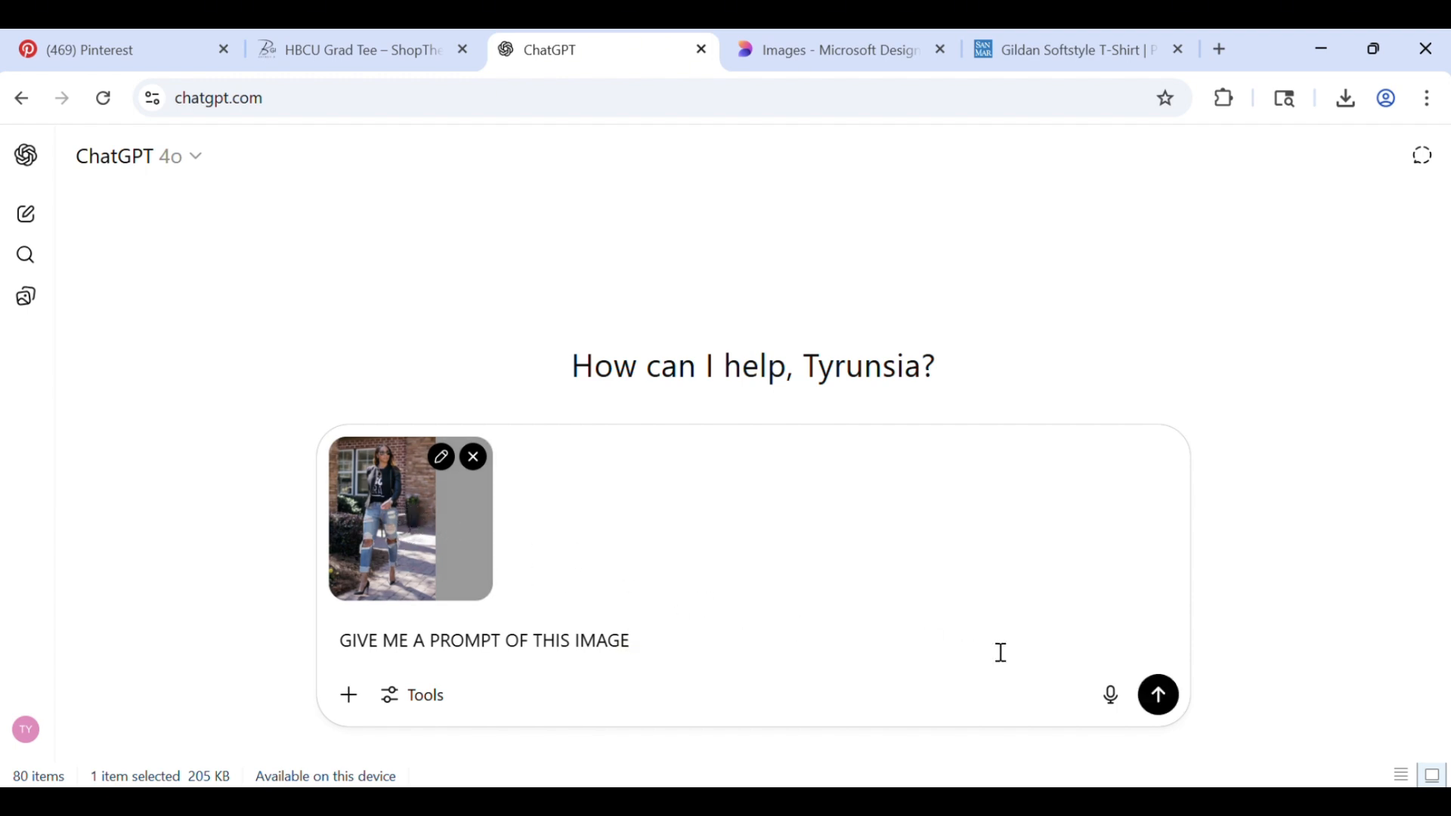
left_click(1160, 698)
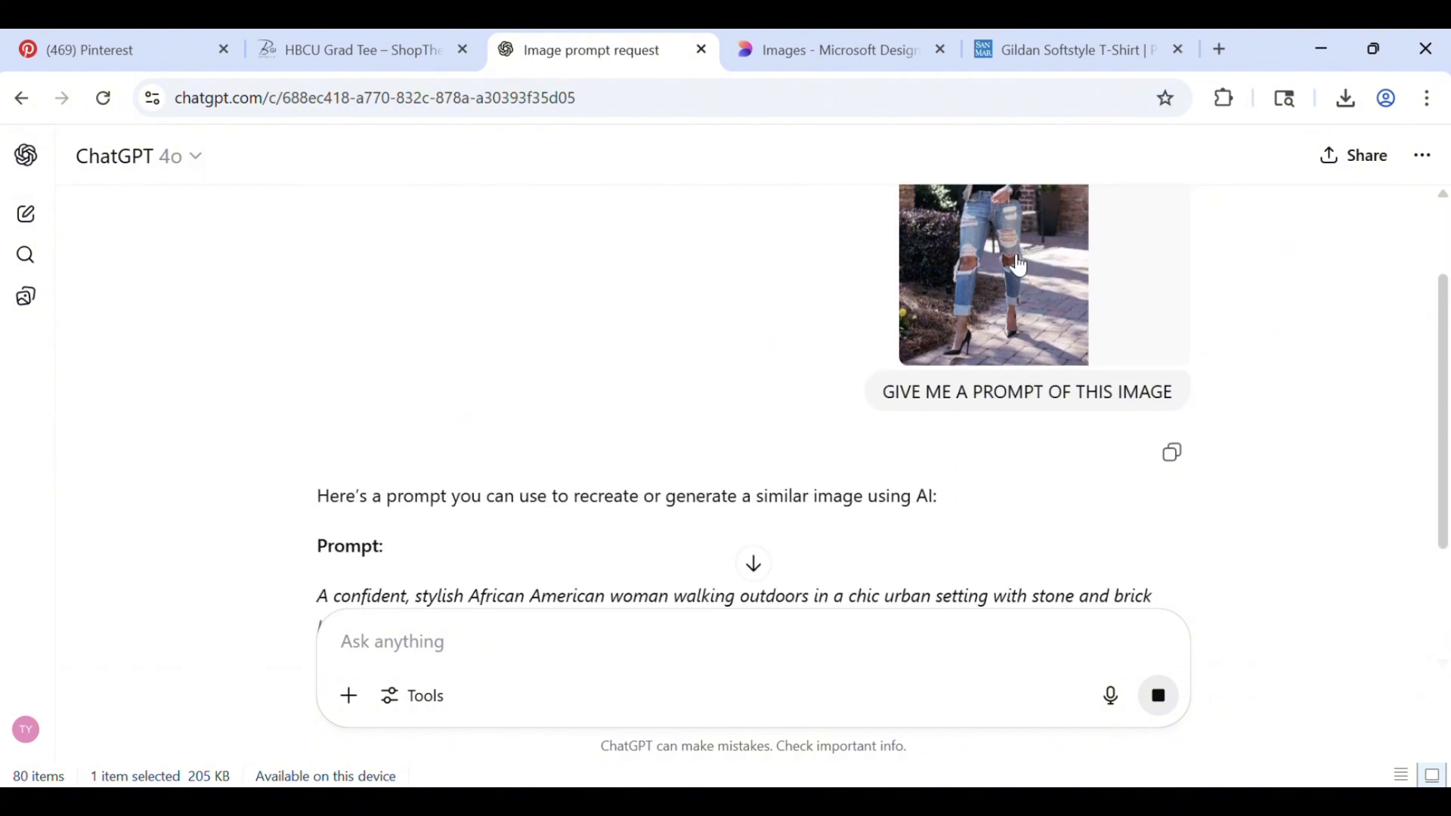
Copy the full prompt paragraph from the reply and paste it into the message box
scroll(1003, 310, "down", 5)
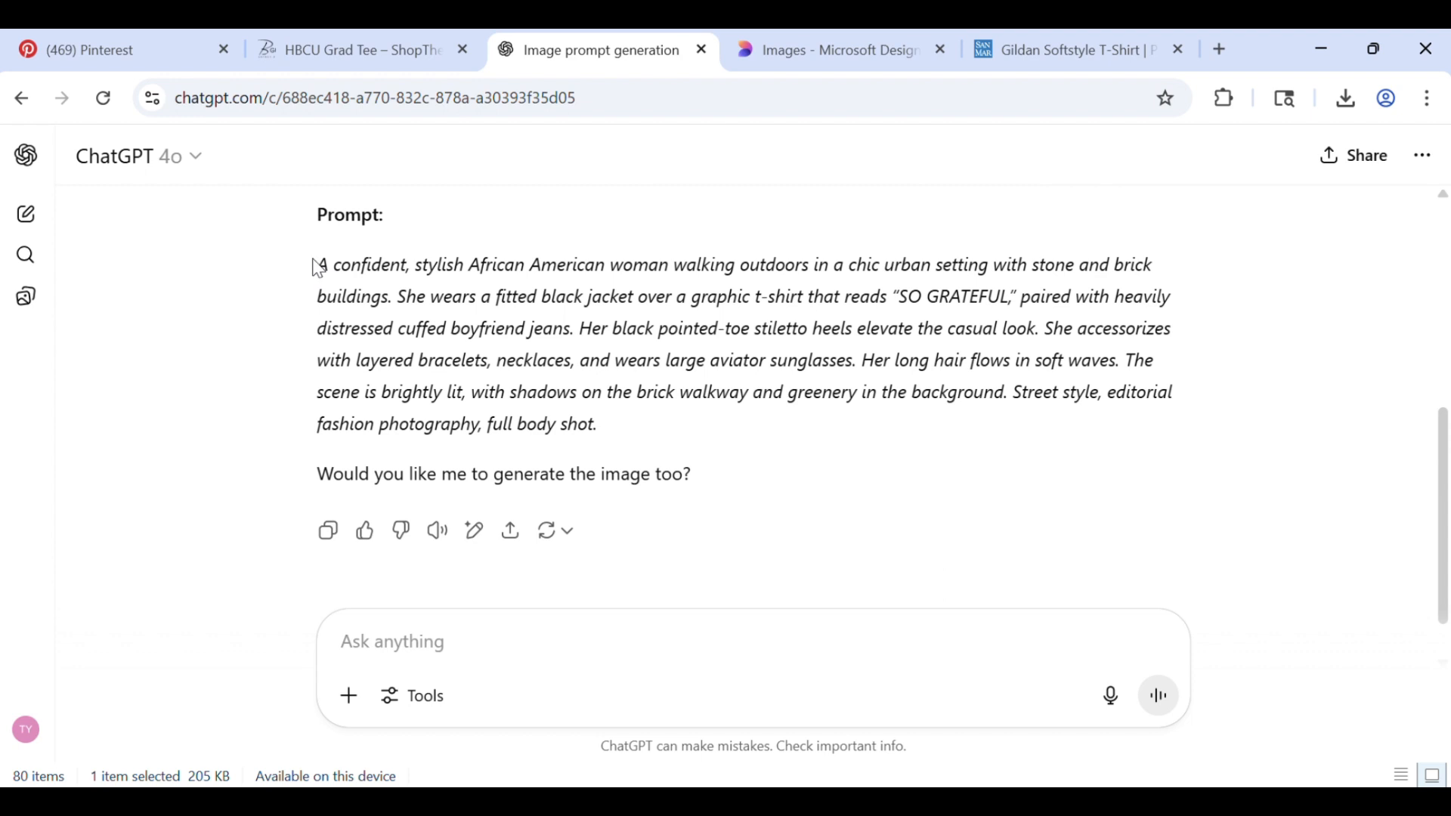
left_click_drag(322, 263, 607, 450)
right_click(579, 365)
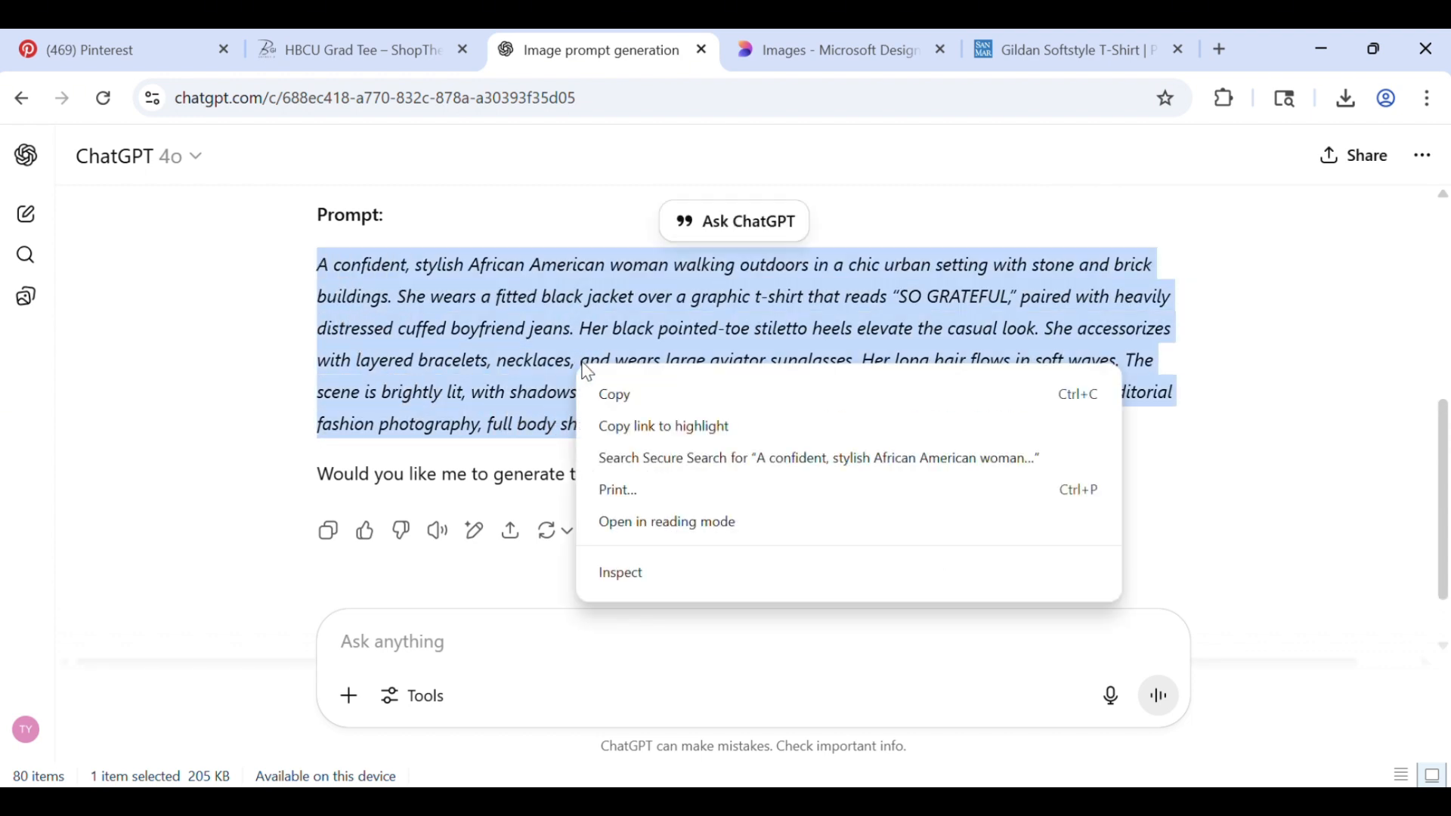
left_click(614, 391)
left_click(412, 641)
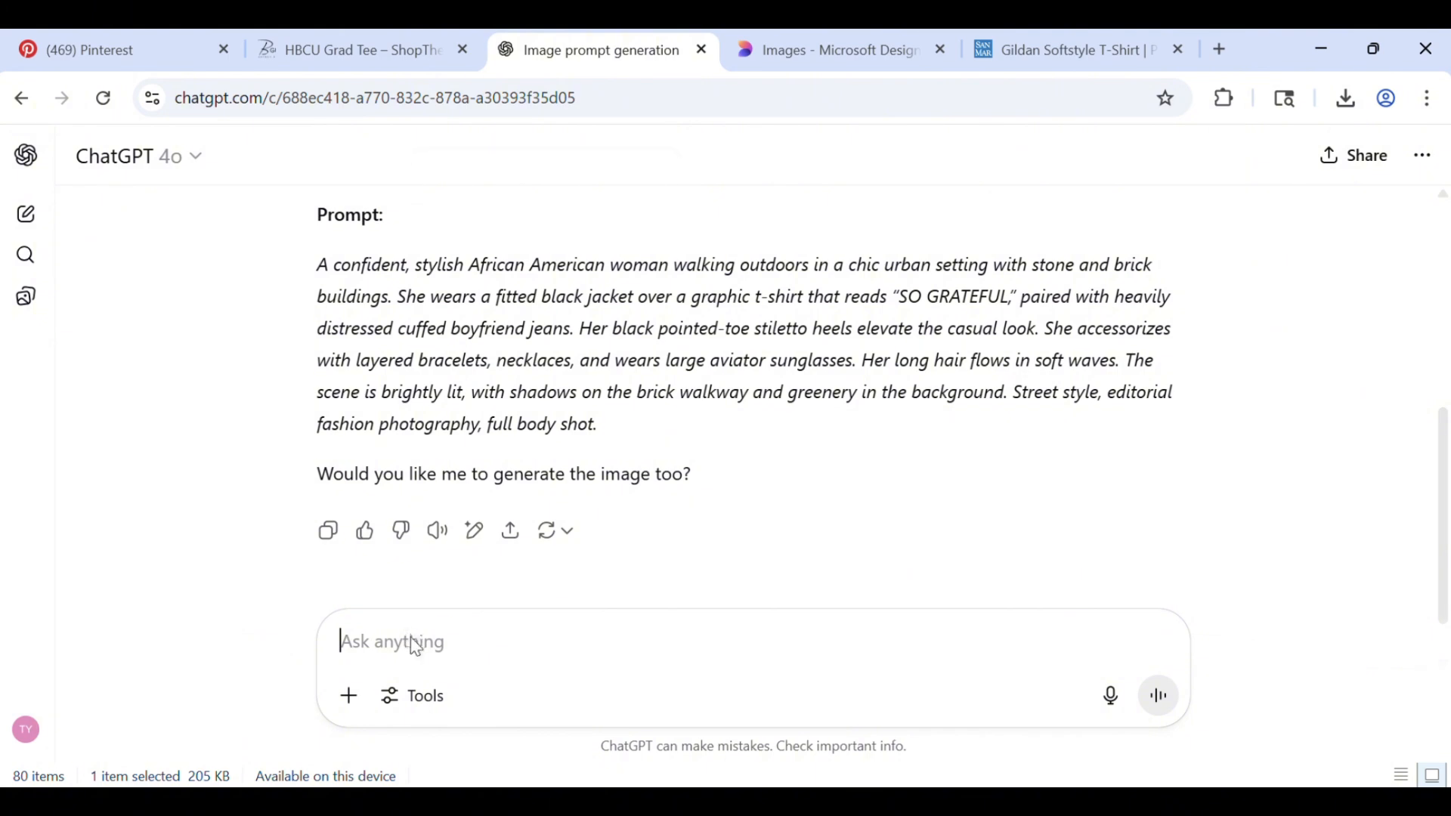
right_click(415, 649)
left_click(470, 405)
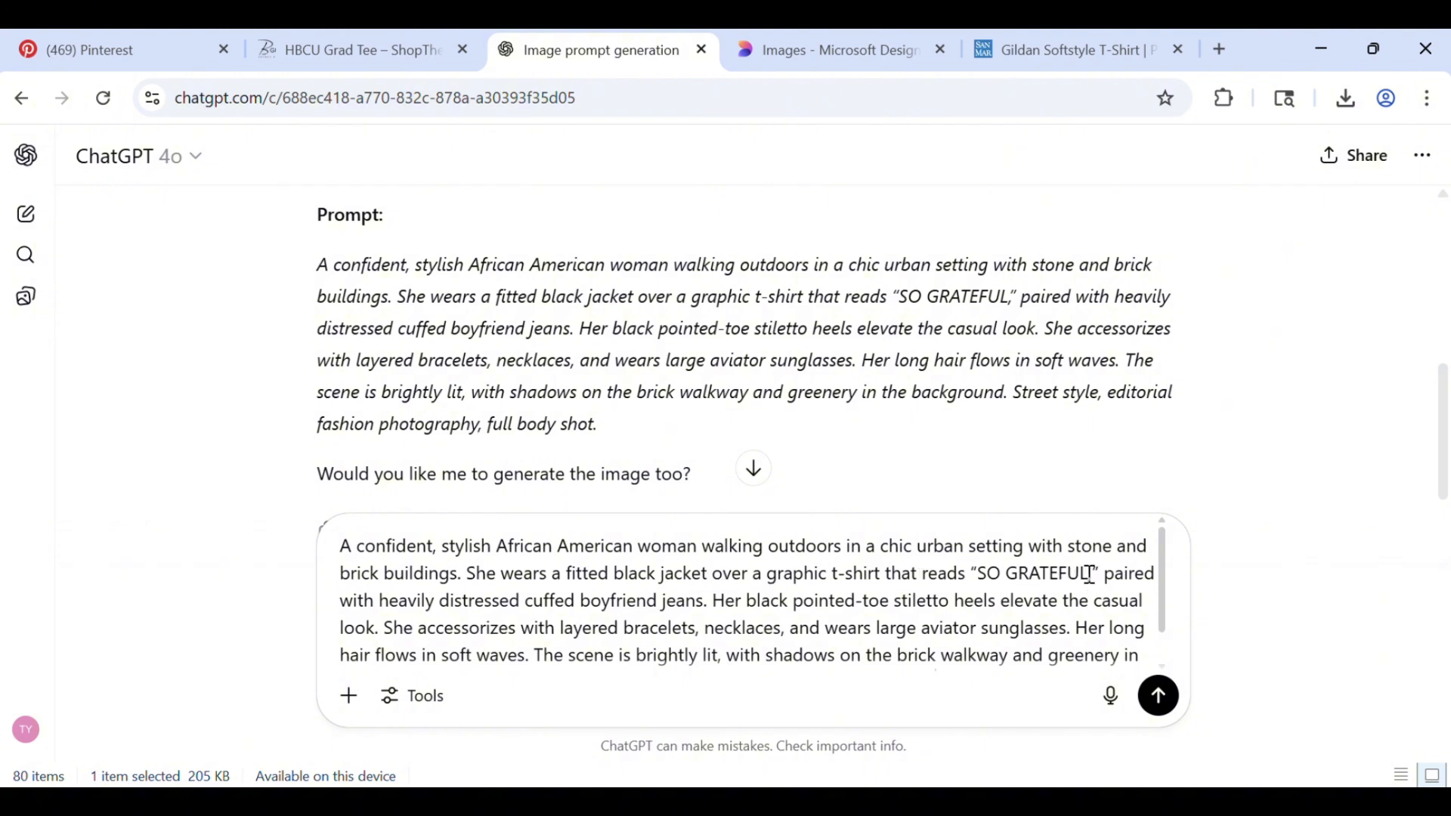
Delete the words "graphic t-shirt that reads “SO GRATEFUL," from the pasted prompt
key("BackSpace")
key("BackSpace")
key("BackSpace")
key("BackSpace")
key("BackSpace")
key("BackSpace")
key("BackSpace")
key("BackSpace")
key("BackSpace")
key("BackSpace")
key("BackSpace")
key("BackSpace")
key("BackSpace")
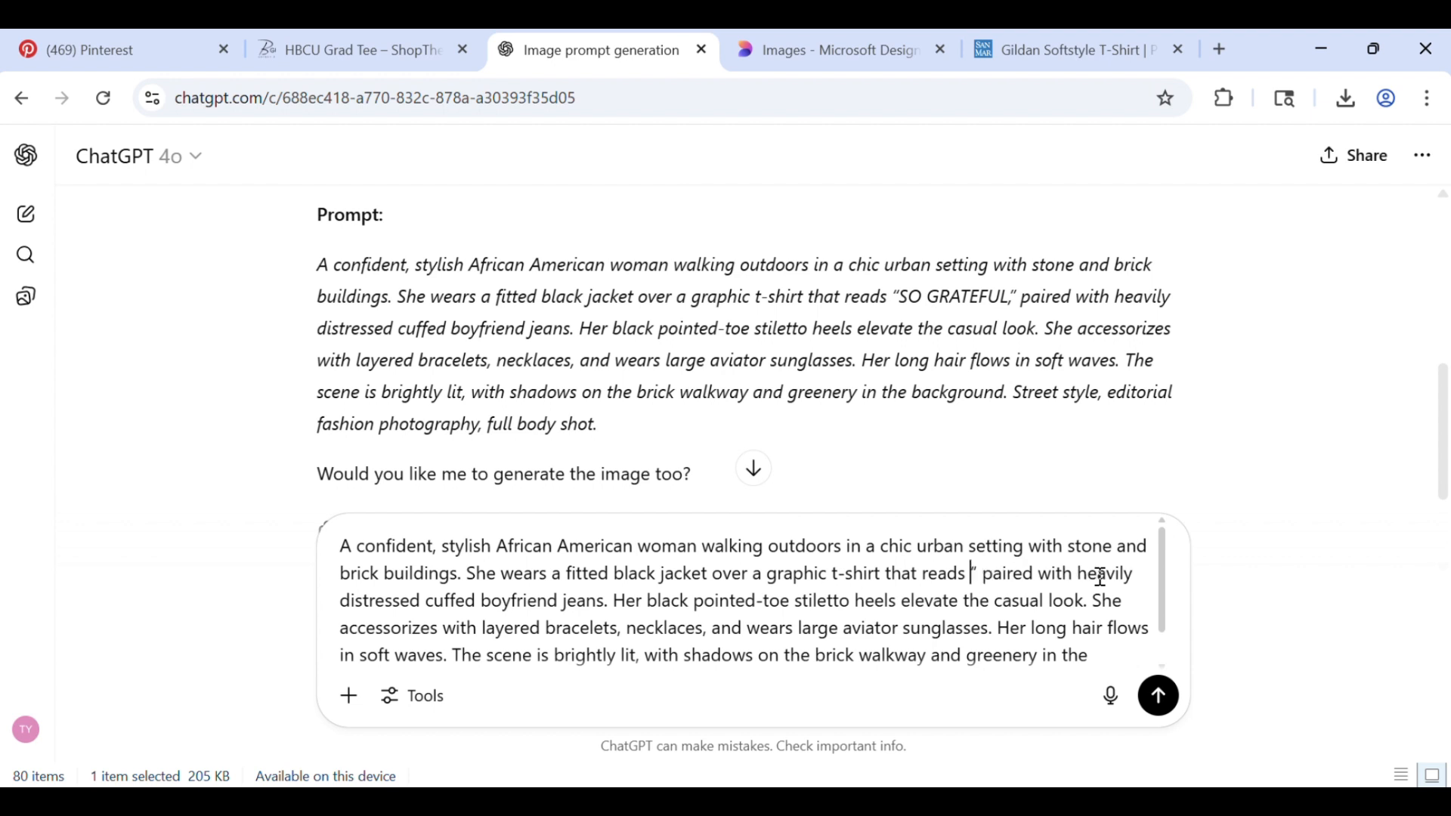
key("BackSpace")
key("BackSpace")
key("BackSpace")
key("BackSpace")
key("BackSpace")
key("BackSpace")
key("BackSpace")
key("BackSpace")
key("BackSpace")
key("BackSpace")
key("BackSpace")
key("BackSpace")
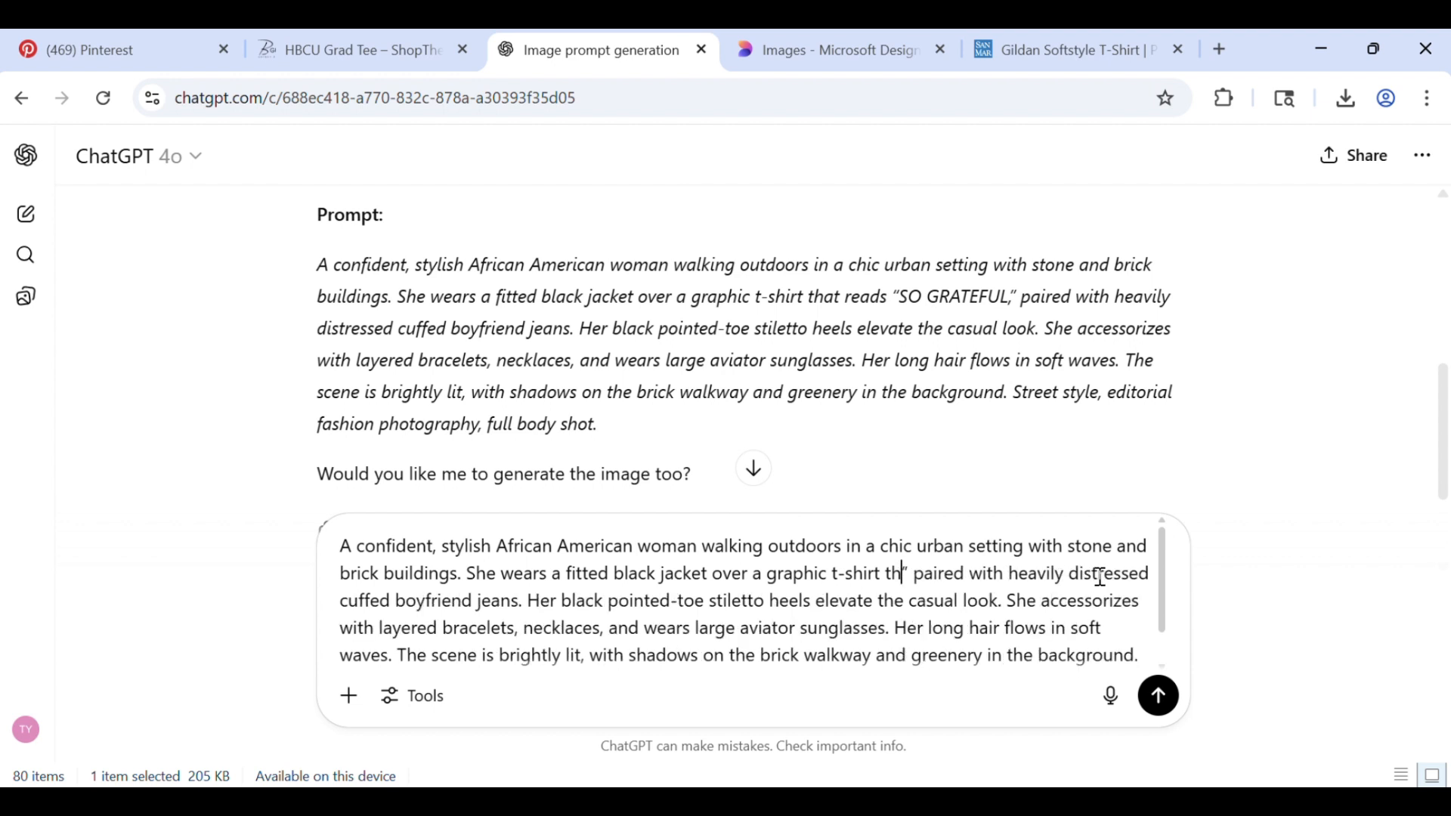
key("BackSpace")
key("BackSpace")
key("BackSpace")
key("BackSpace")
key("BackSpace")
key("BackSpace")
key("BackSpace")
key("BackSpace")
key("BackSpace")
key("BackSpace")
key("BackSpace")
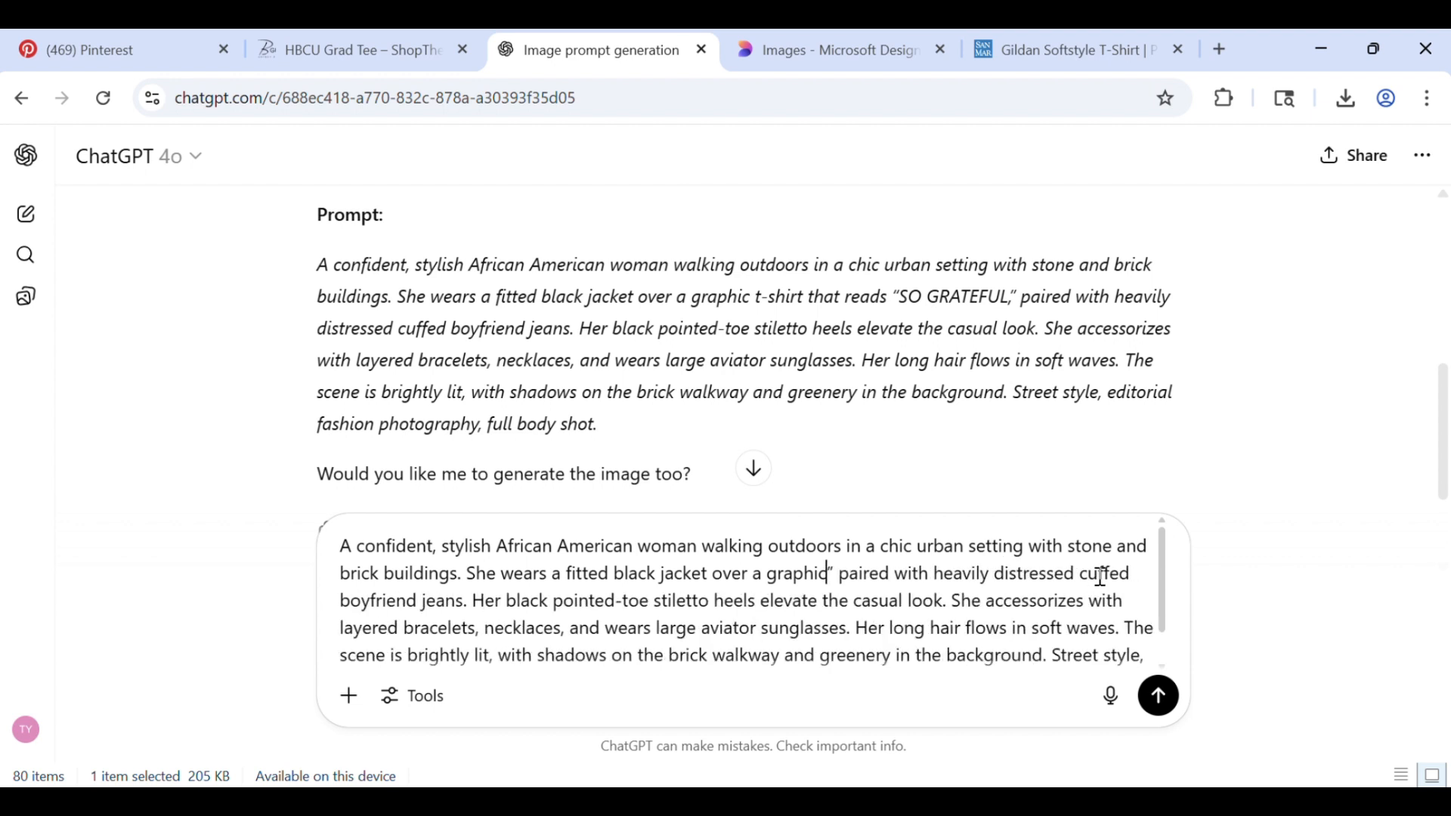
key("BackSpace")
key("BackSpace")
key("BackSpace")
key("BackSpace")
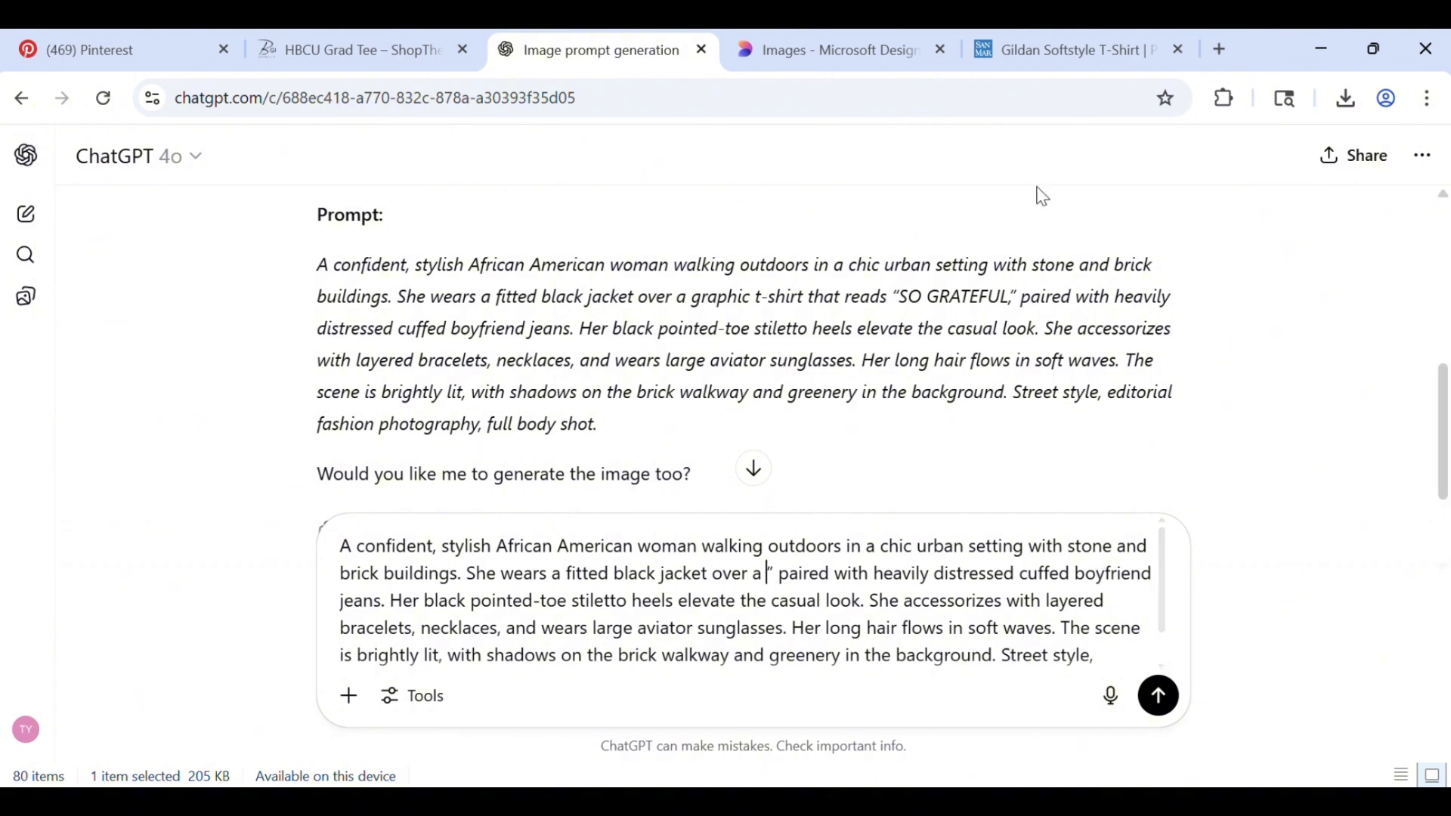
On the SanMar Gildan Softstyle T-Shirt page, choose the Light Pink color and download its front model image
left_click(1086, 47)
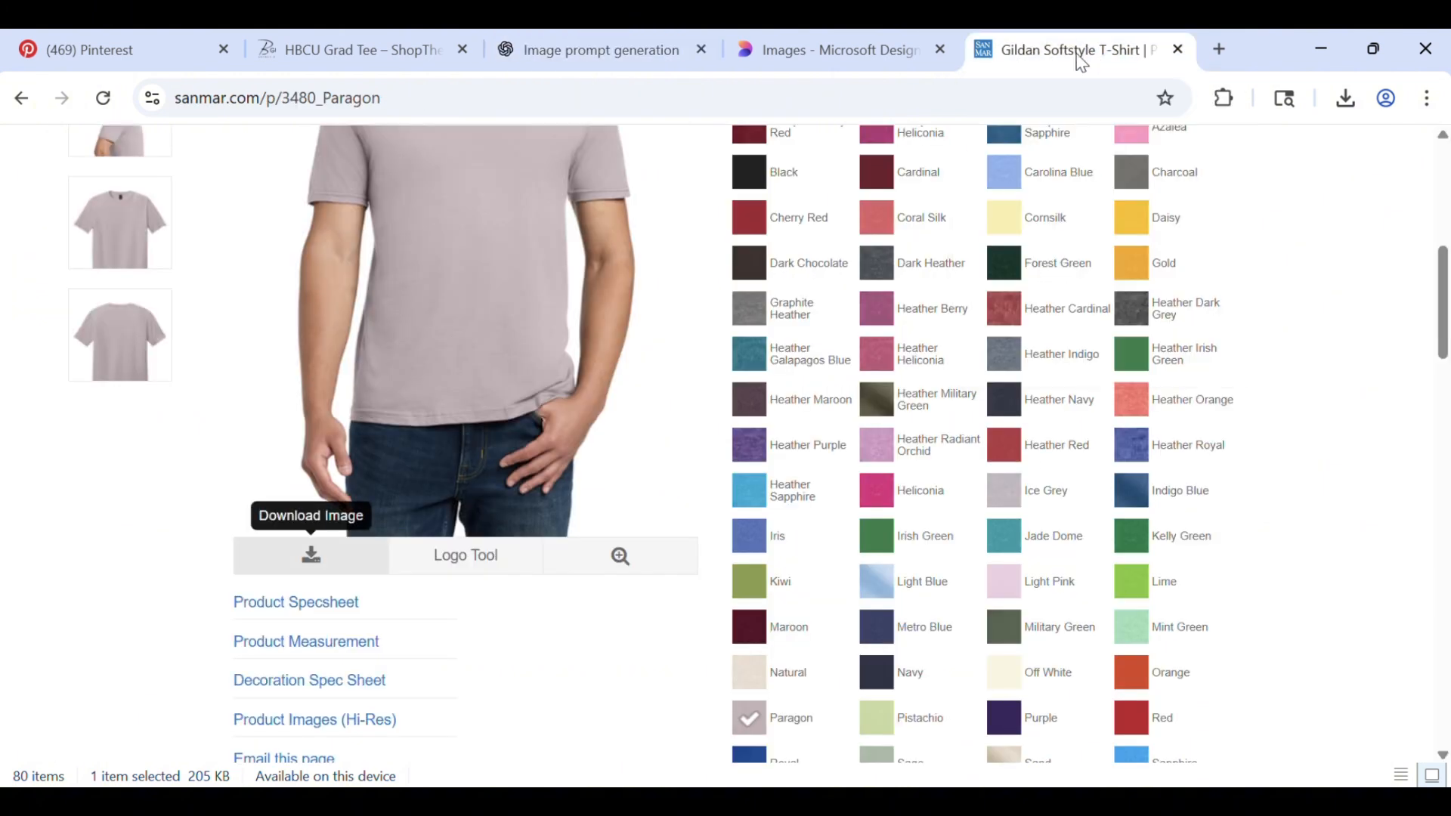
scroll(914, 351, "up", 3)
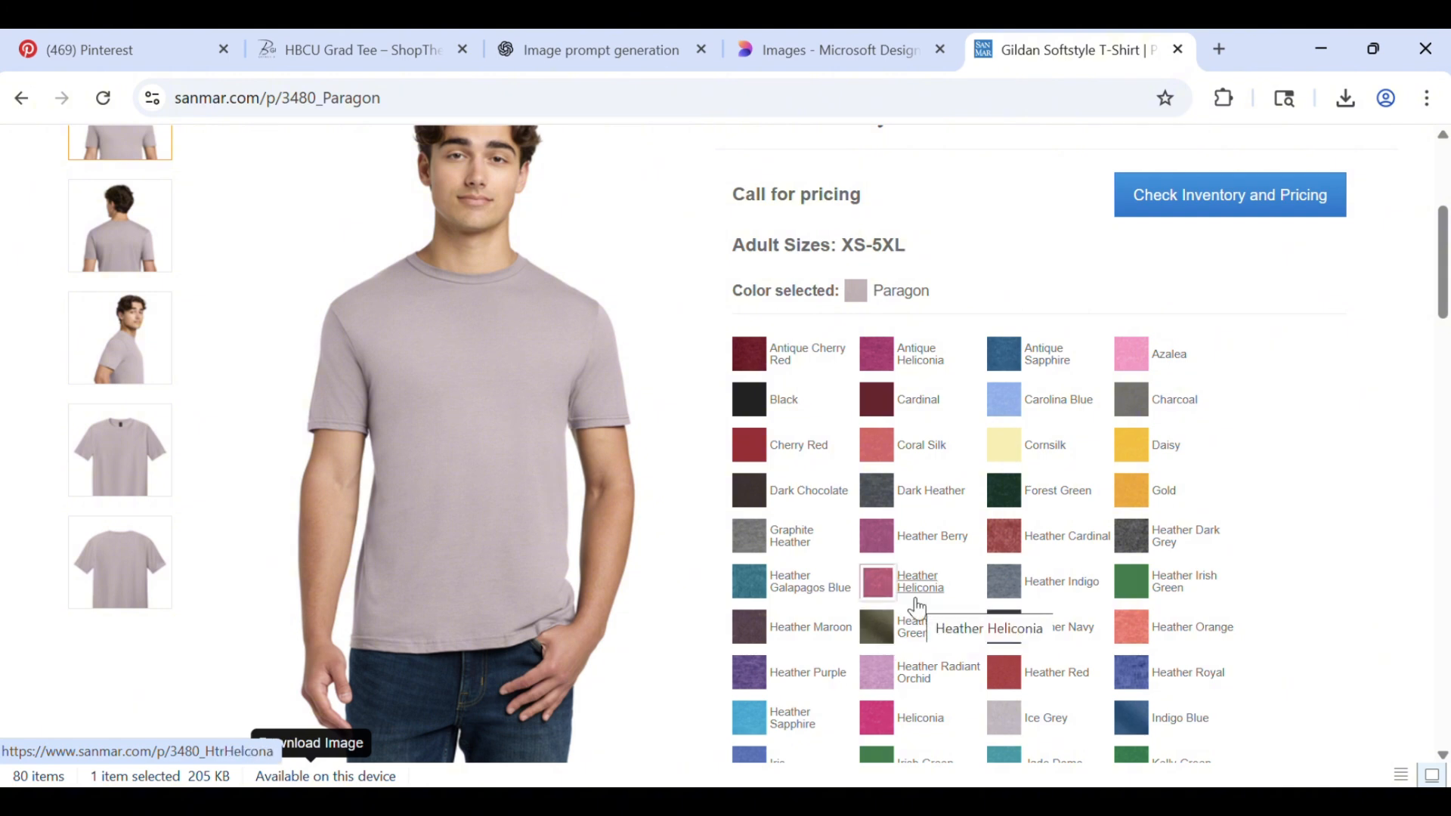
scroll(986, 571, "down", 1)
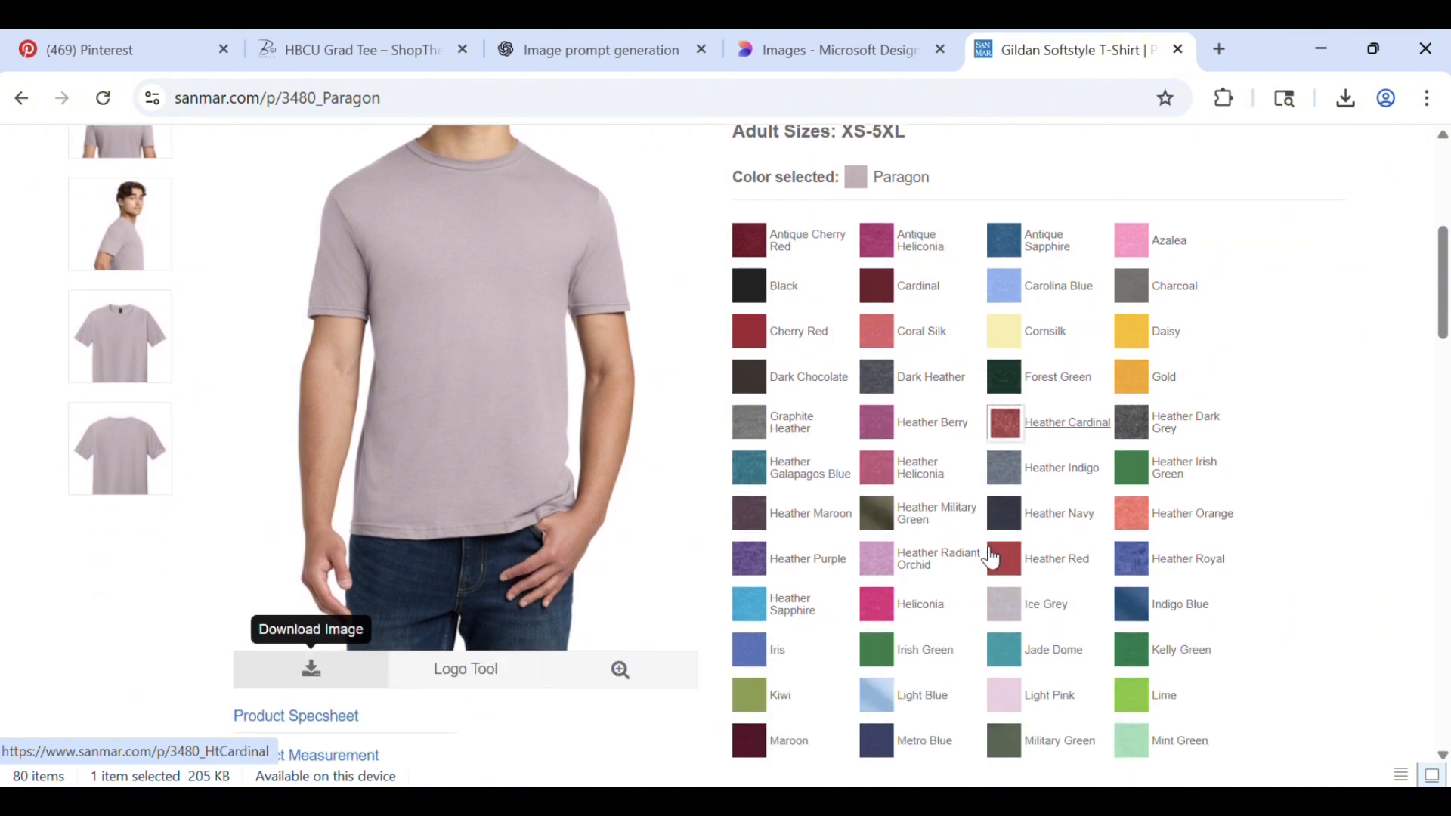
scroll(987, 561, "down", 3)
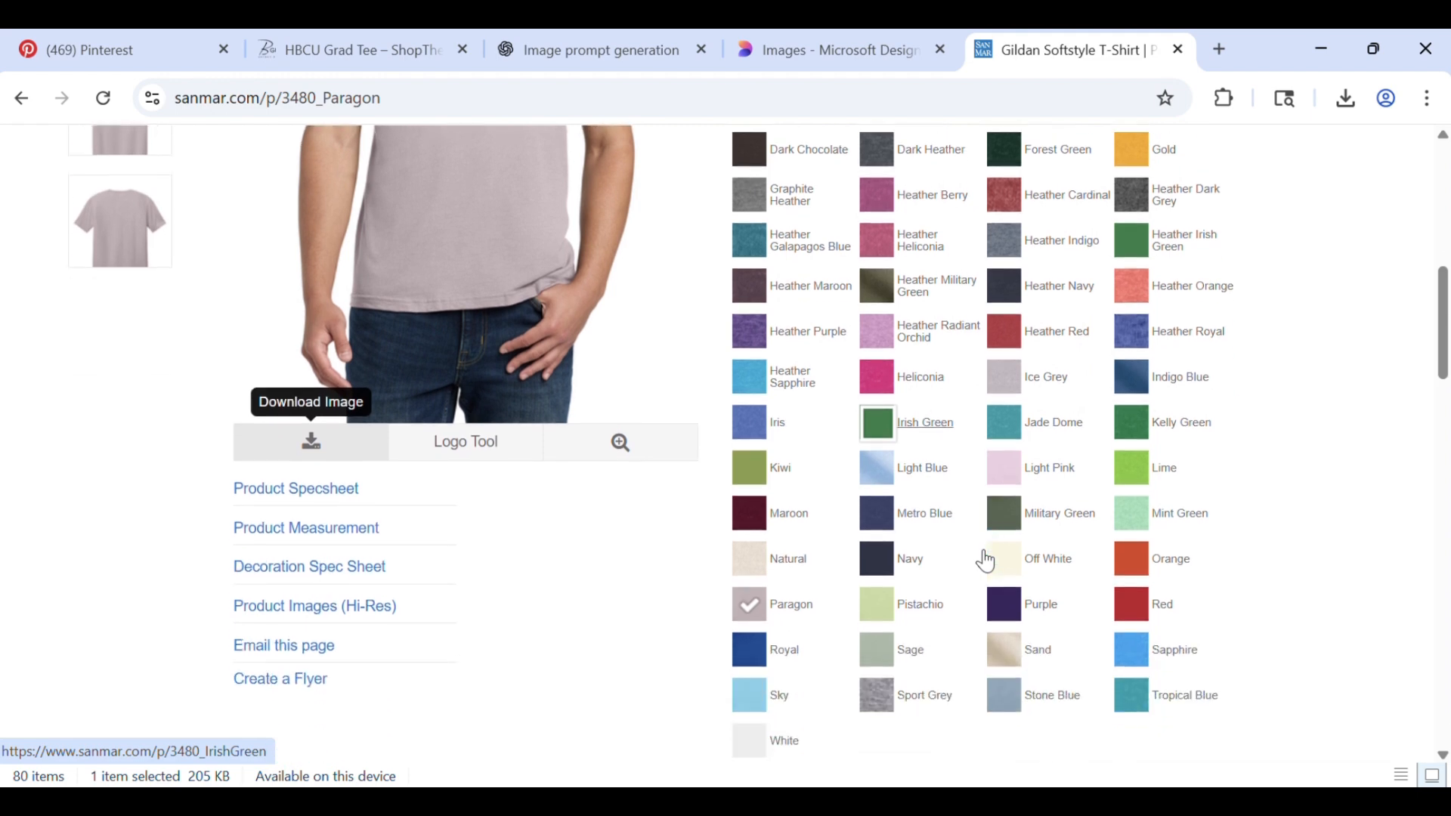
left_click(1044, 479)
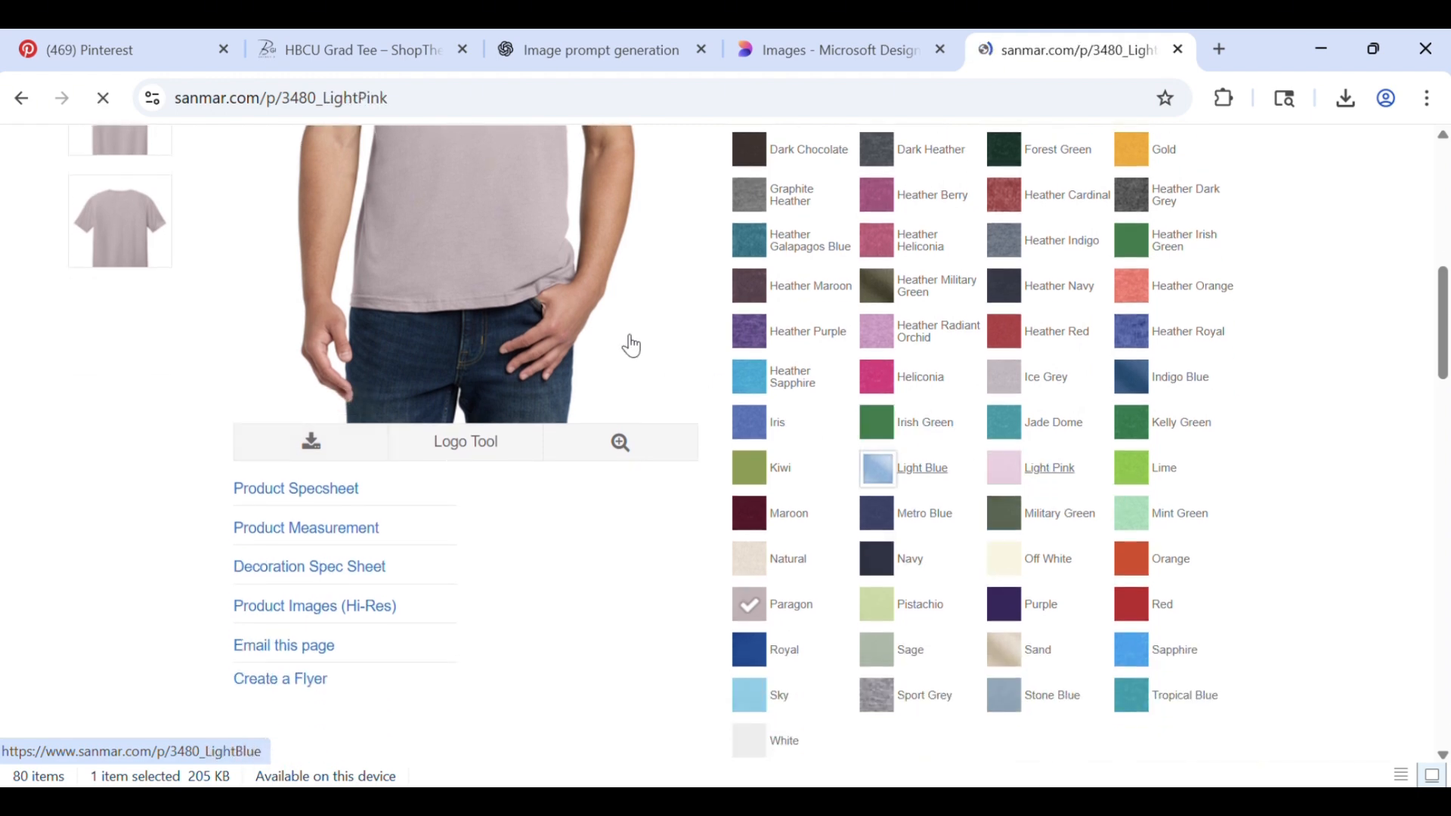
scroll(676, 458, "down", 3)
scroll(676, 457, "down", 3)
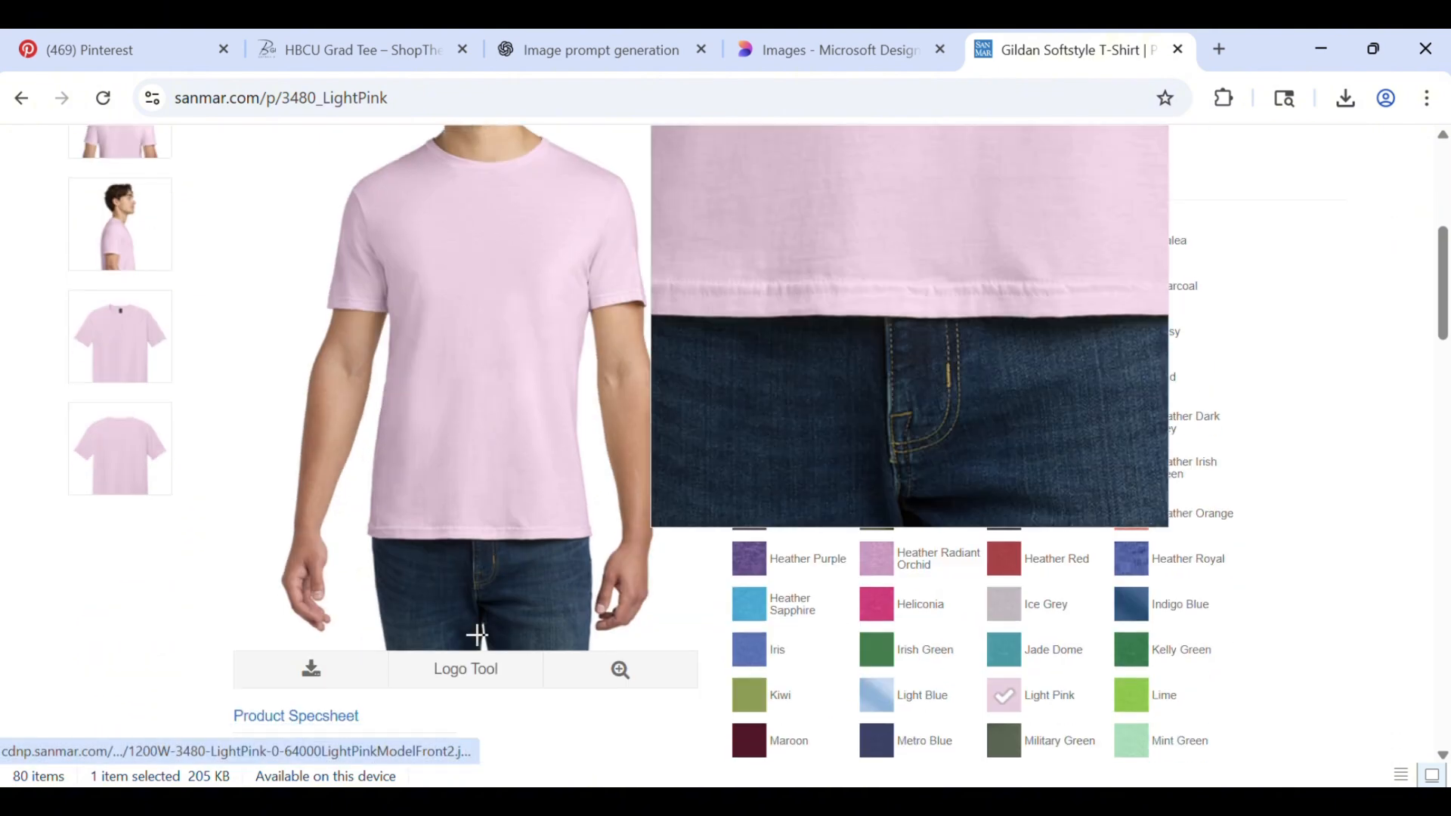
left_click(339, 689)
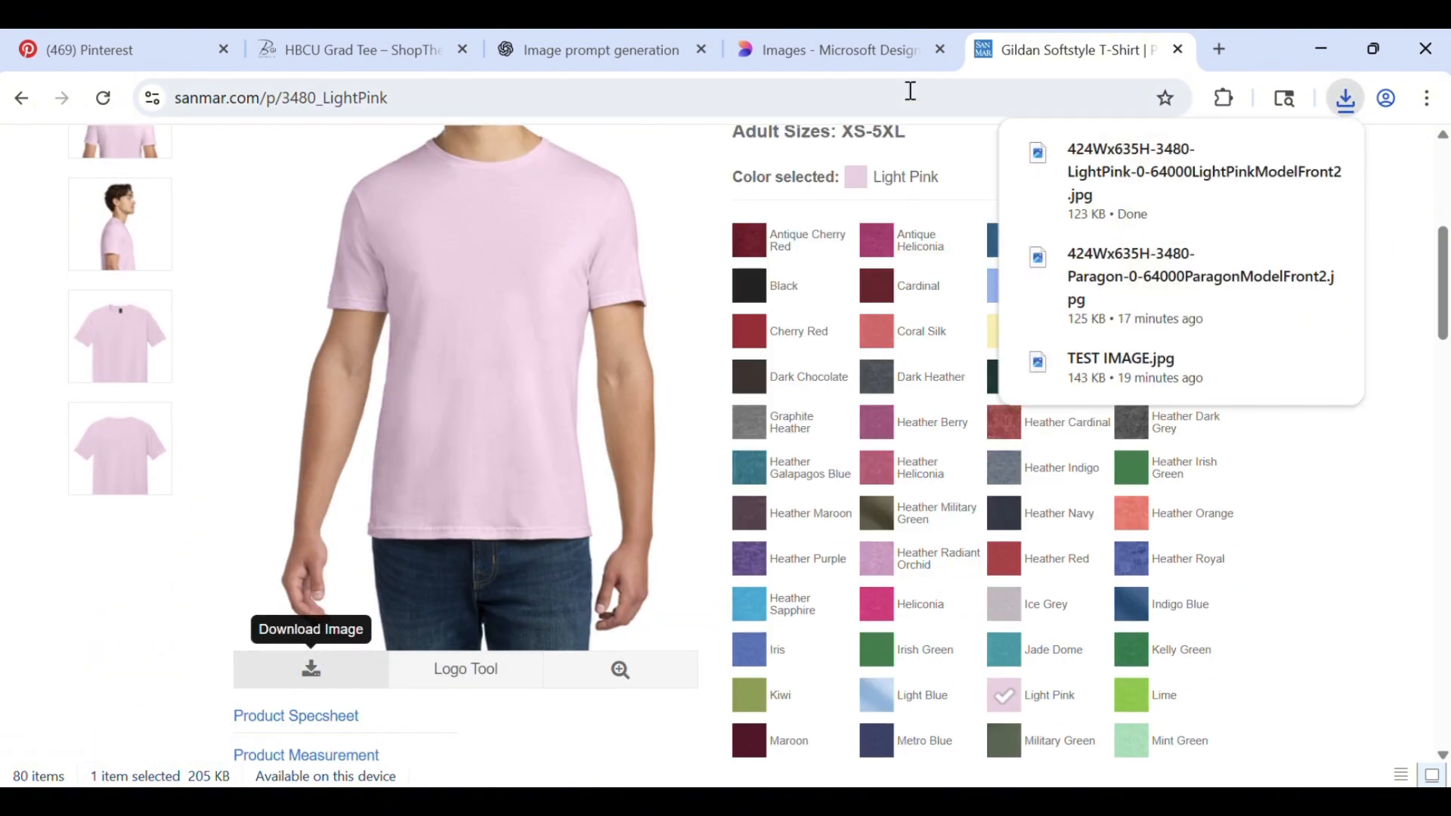
In the ChatGPT prompt, insert "THE T-SHIRT IN THIS IMAGE" after "over a" and begin the prompt with "CREATE AN IMAGE OF"
left_click(529, 53)
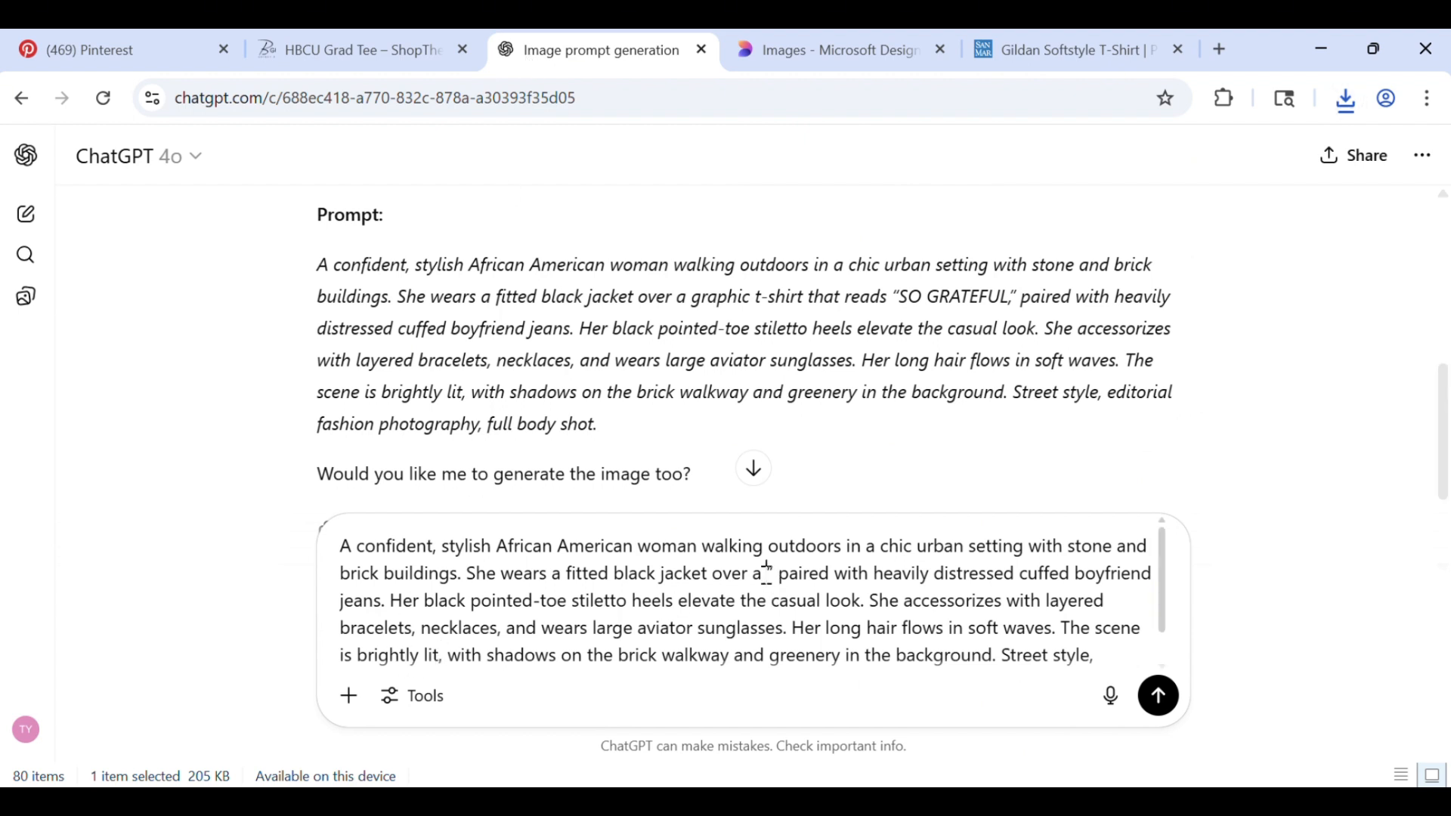
type("THE T”")
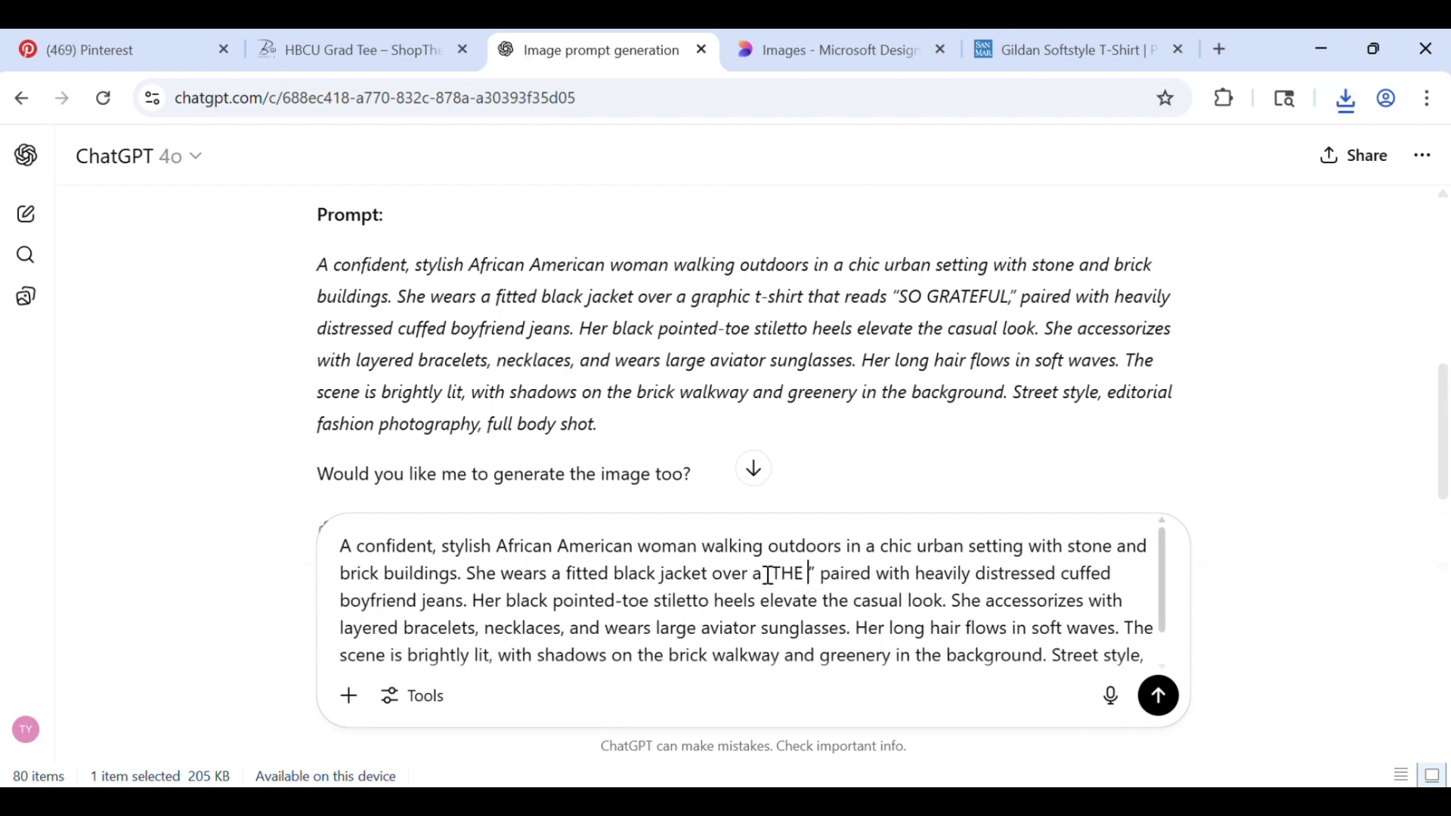
type("-SHIRT ")
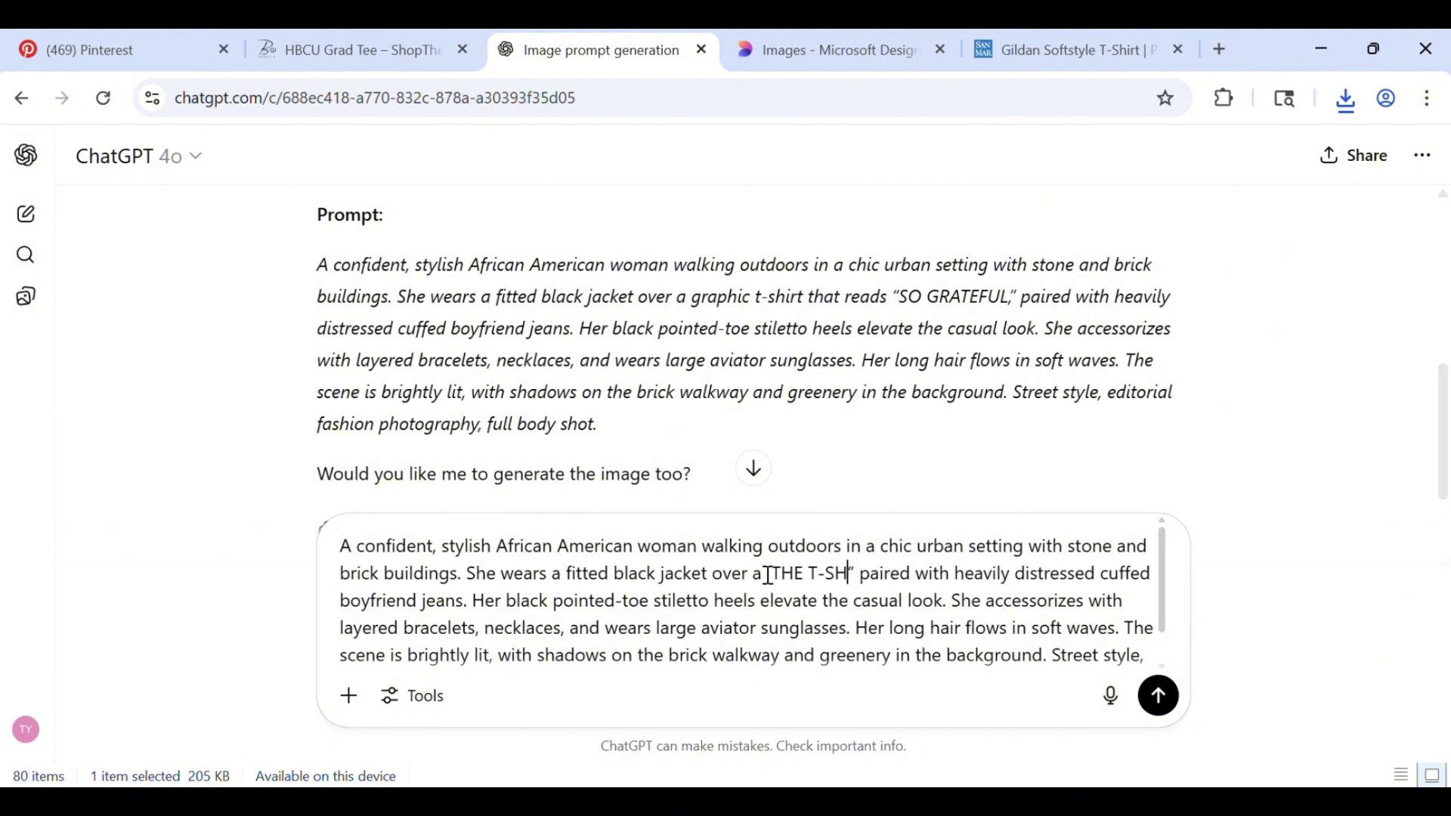
type("IN T")
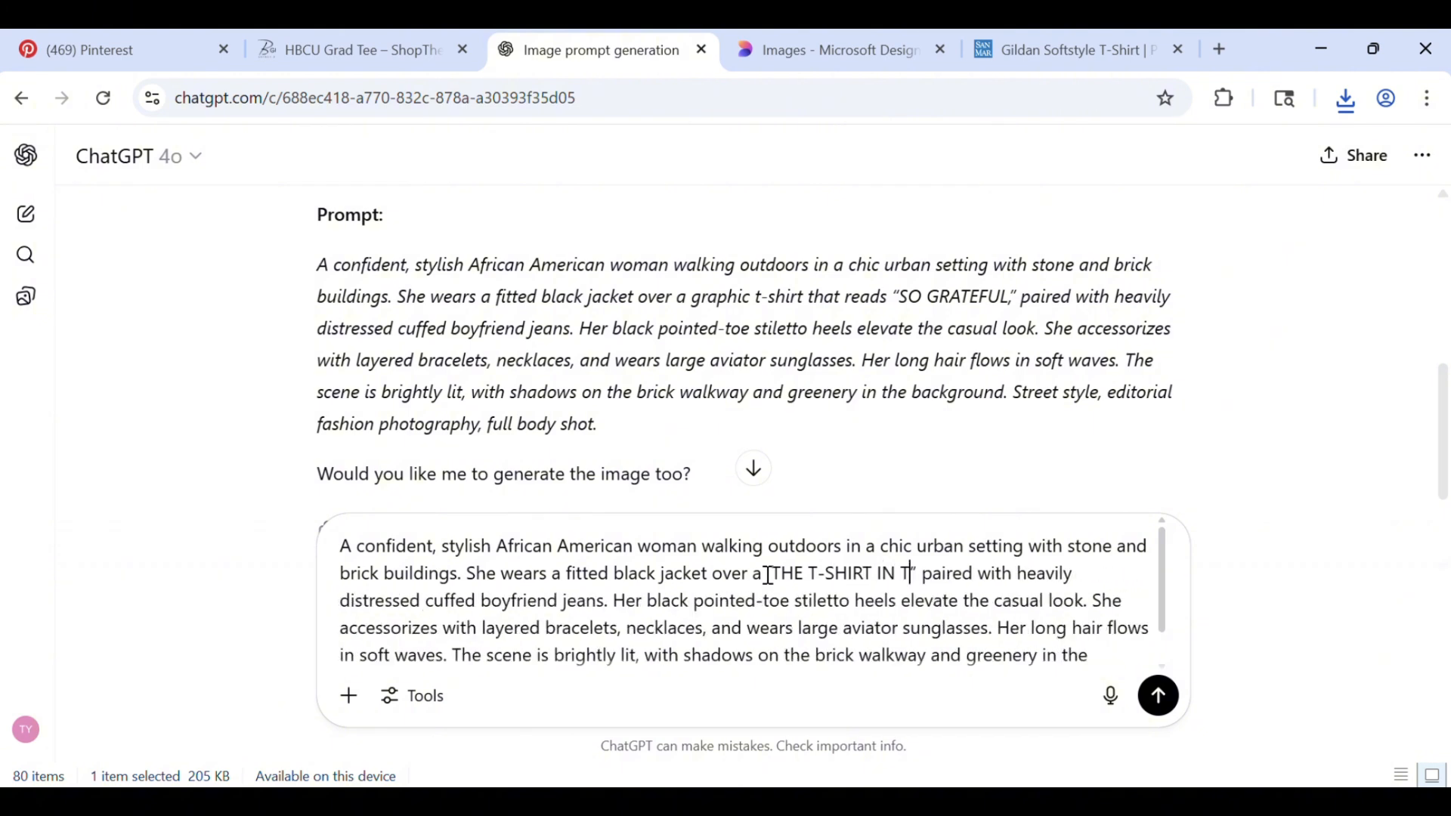
type("HIS IMAGE")
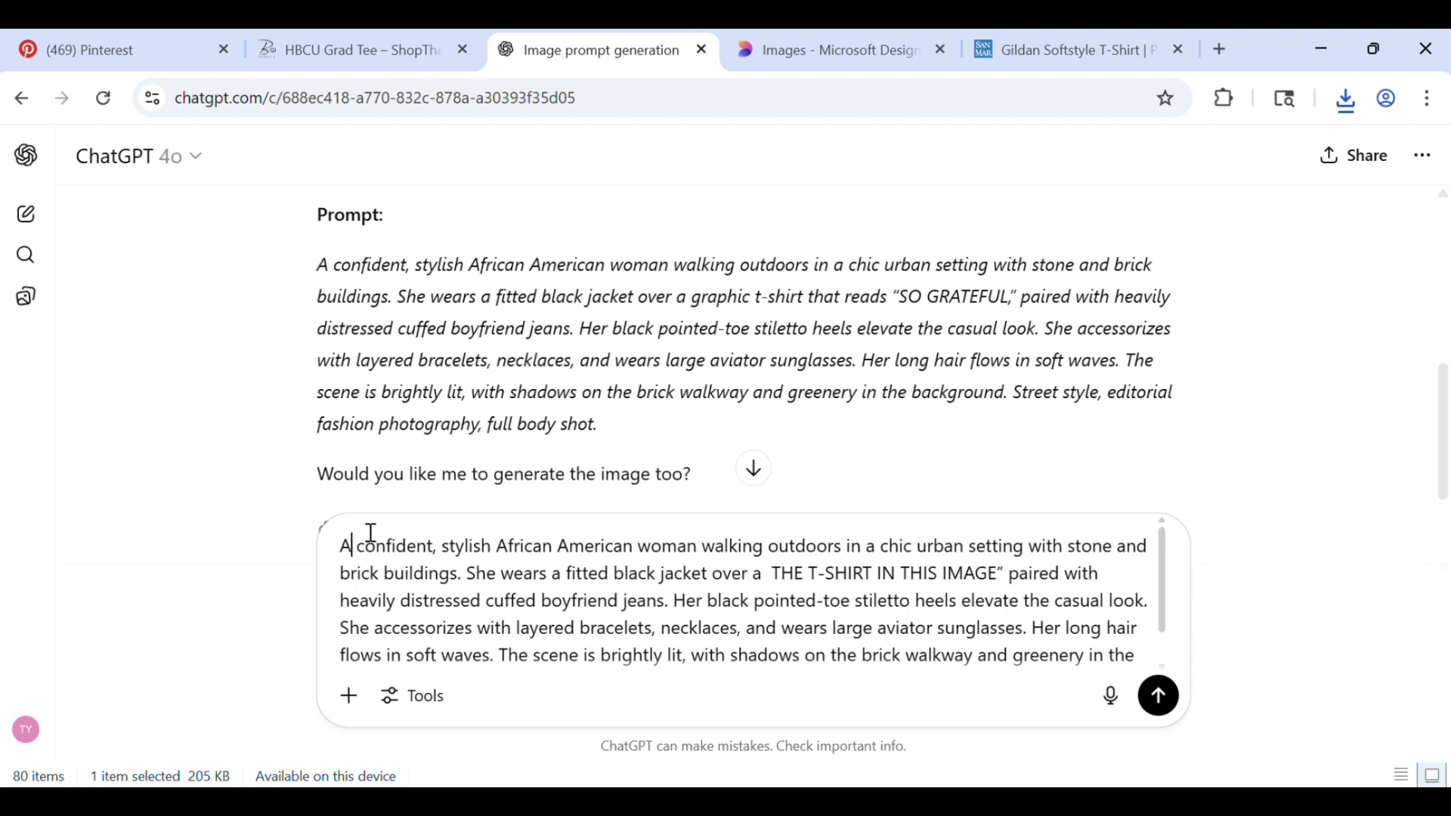
type("CREATE AN")
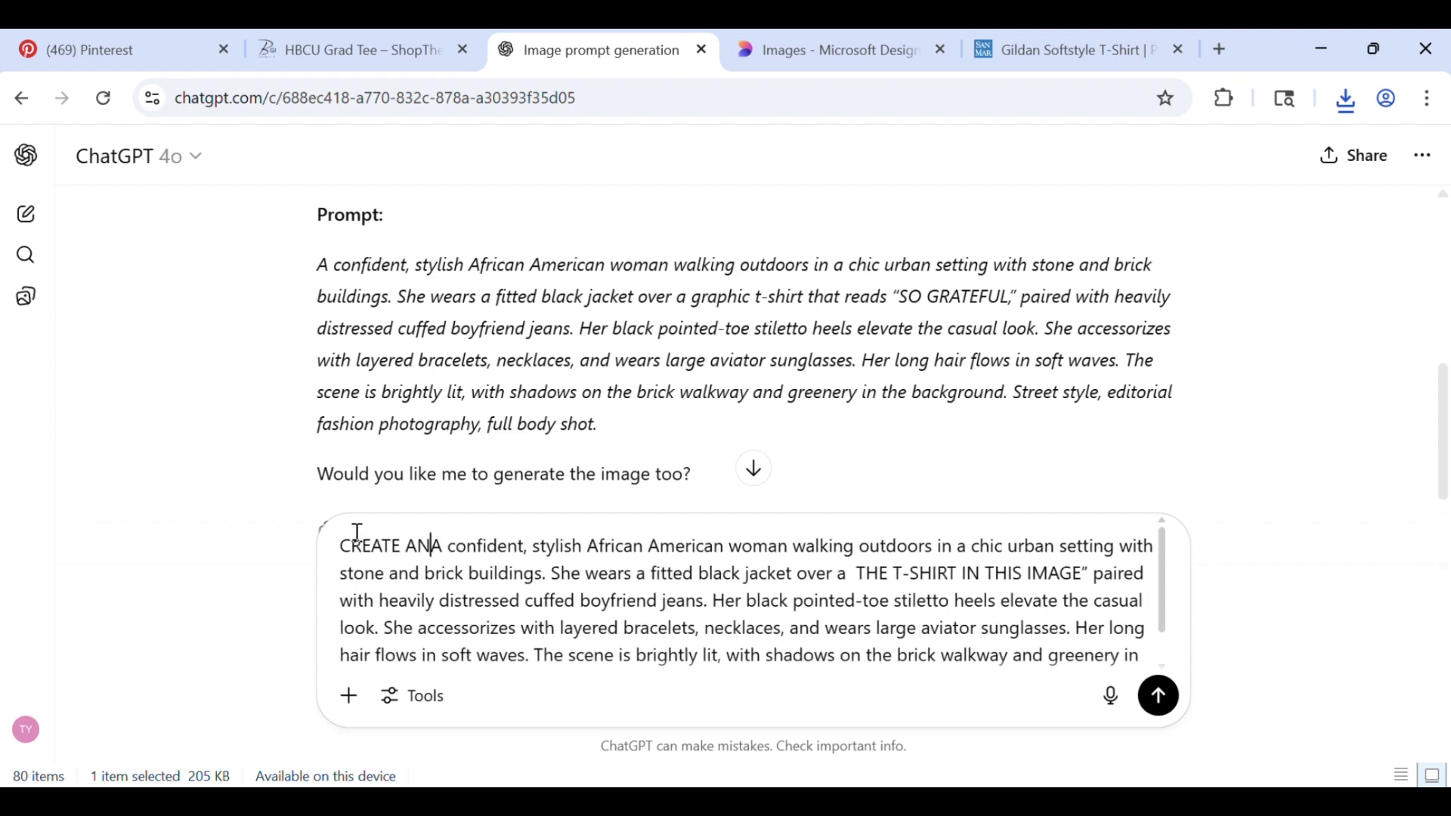
type(" IMAGE OF")
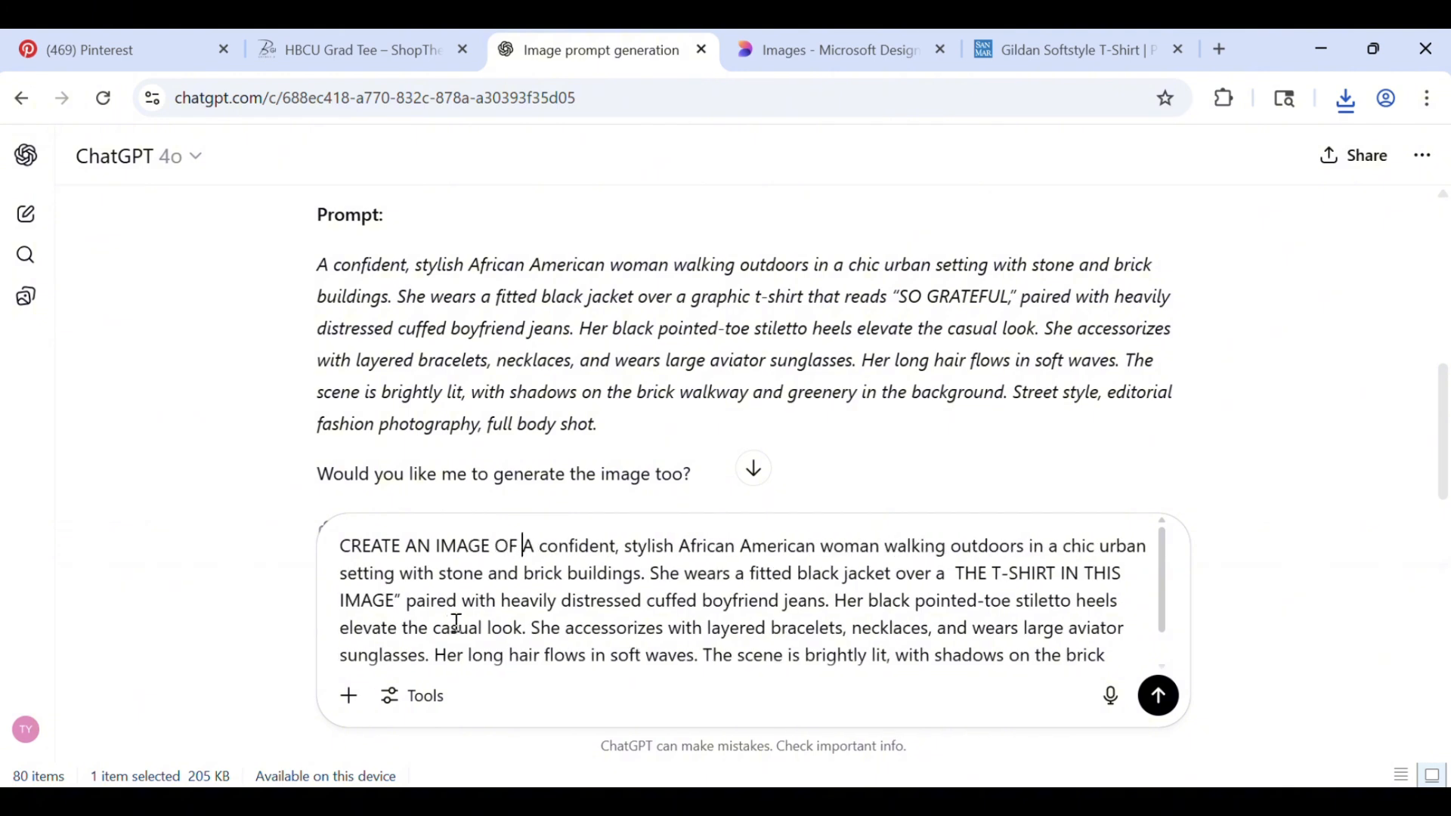
Attach the downloaded light pink T-shirt model image from the Downloads folder and send the prompt
scroll(491, 616, "down", 1)
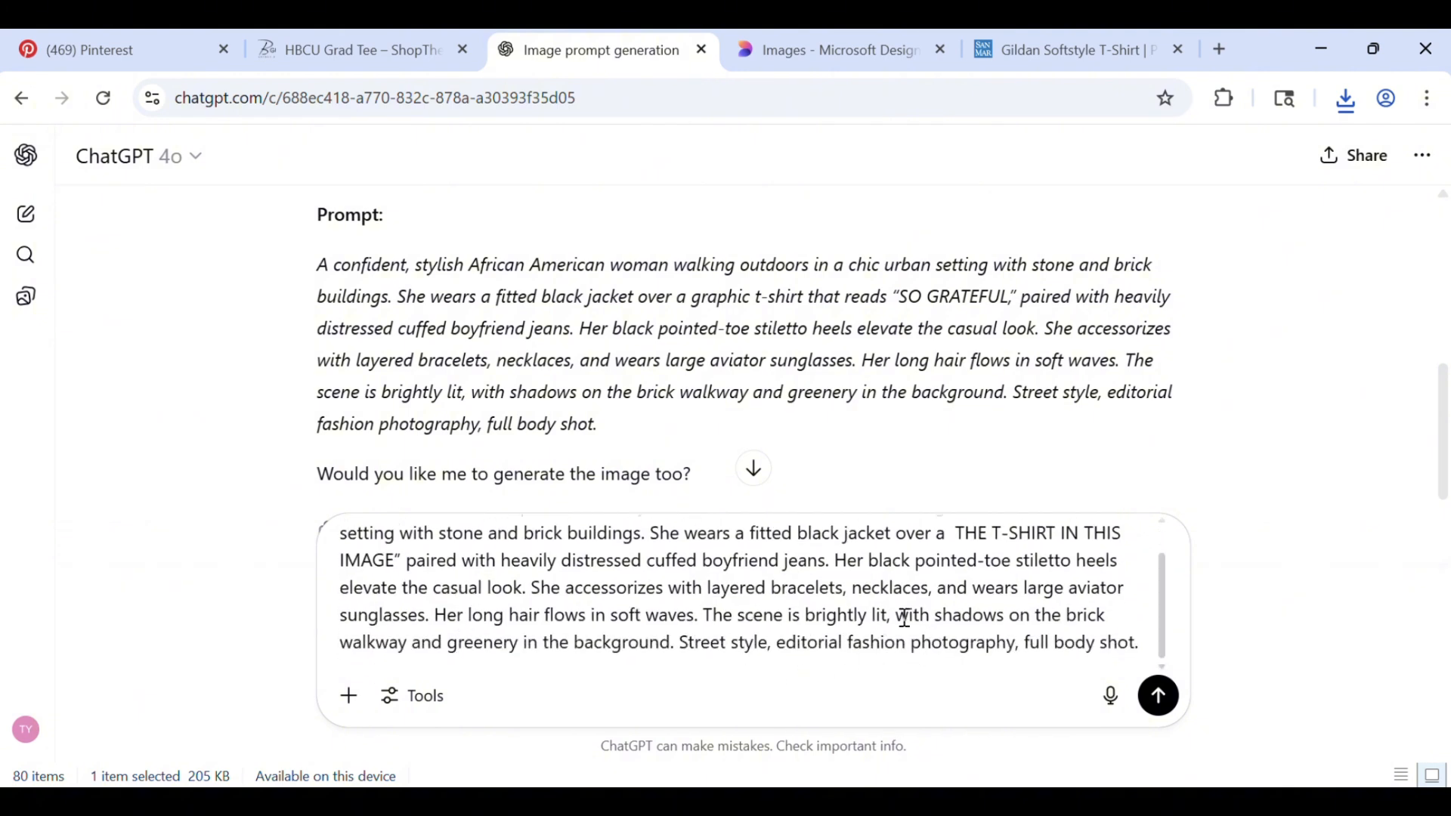
left_click(348, 710)
mouse_move(398, 625)
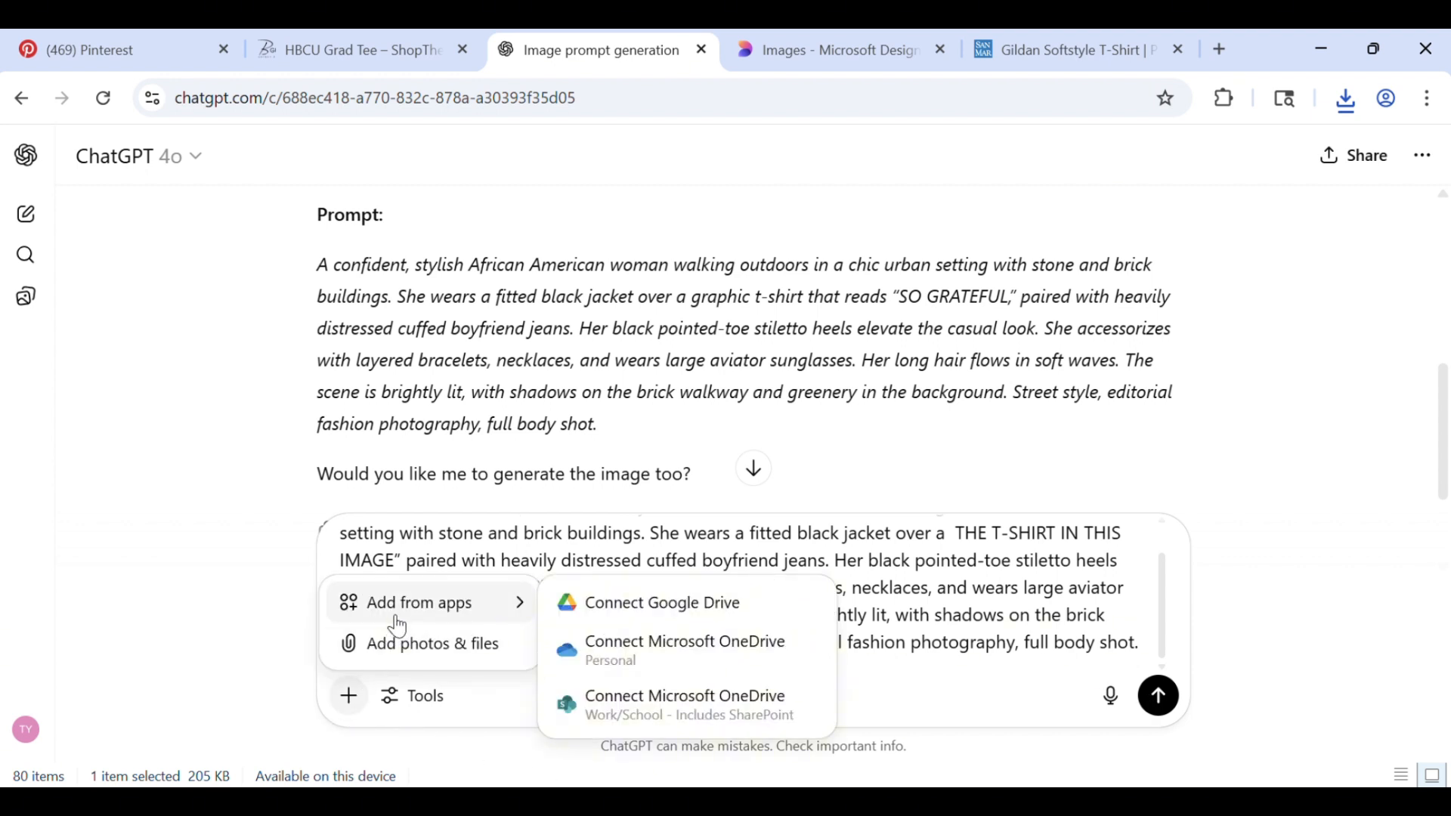
left_click(408, 645)
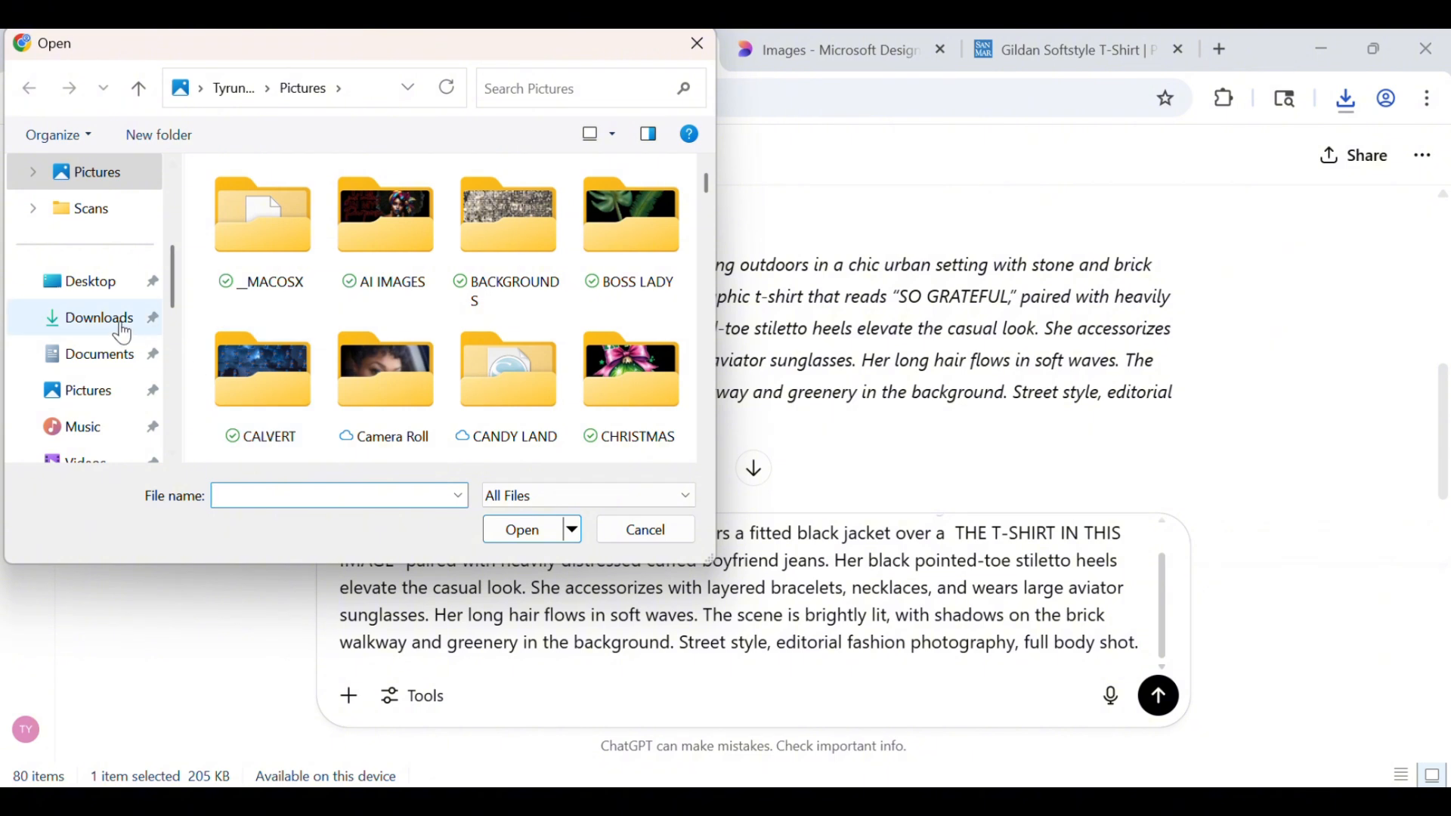
left_click(123, 332)
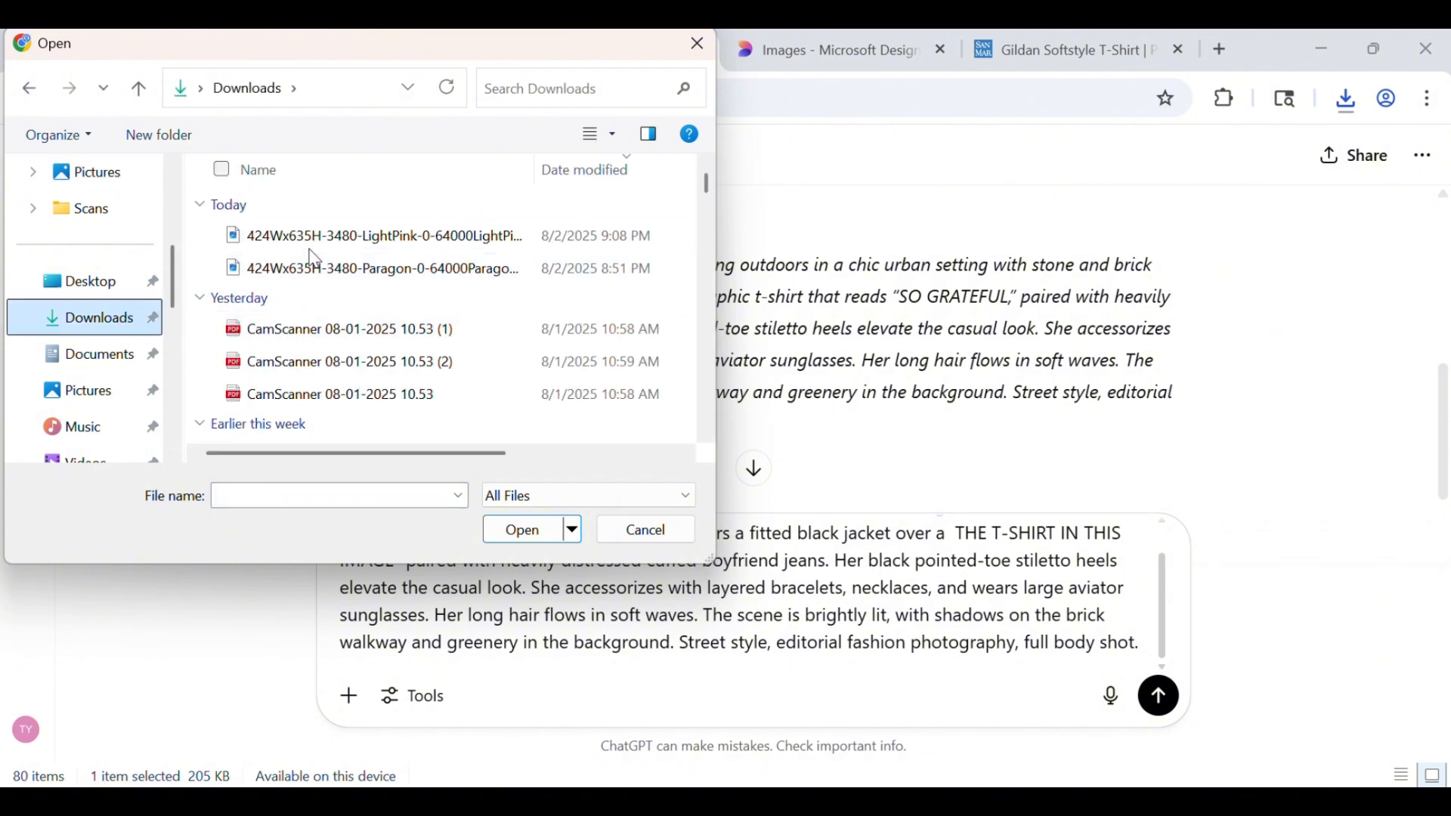
left_click(355, 236)
left_click(529, 531)
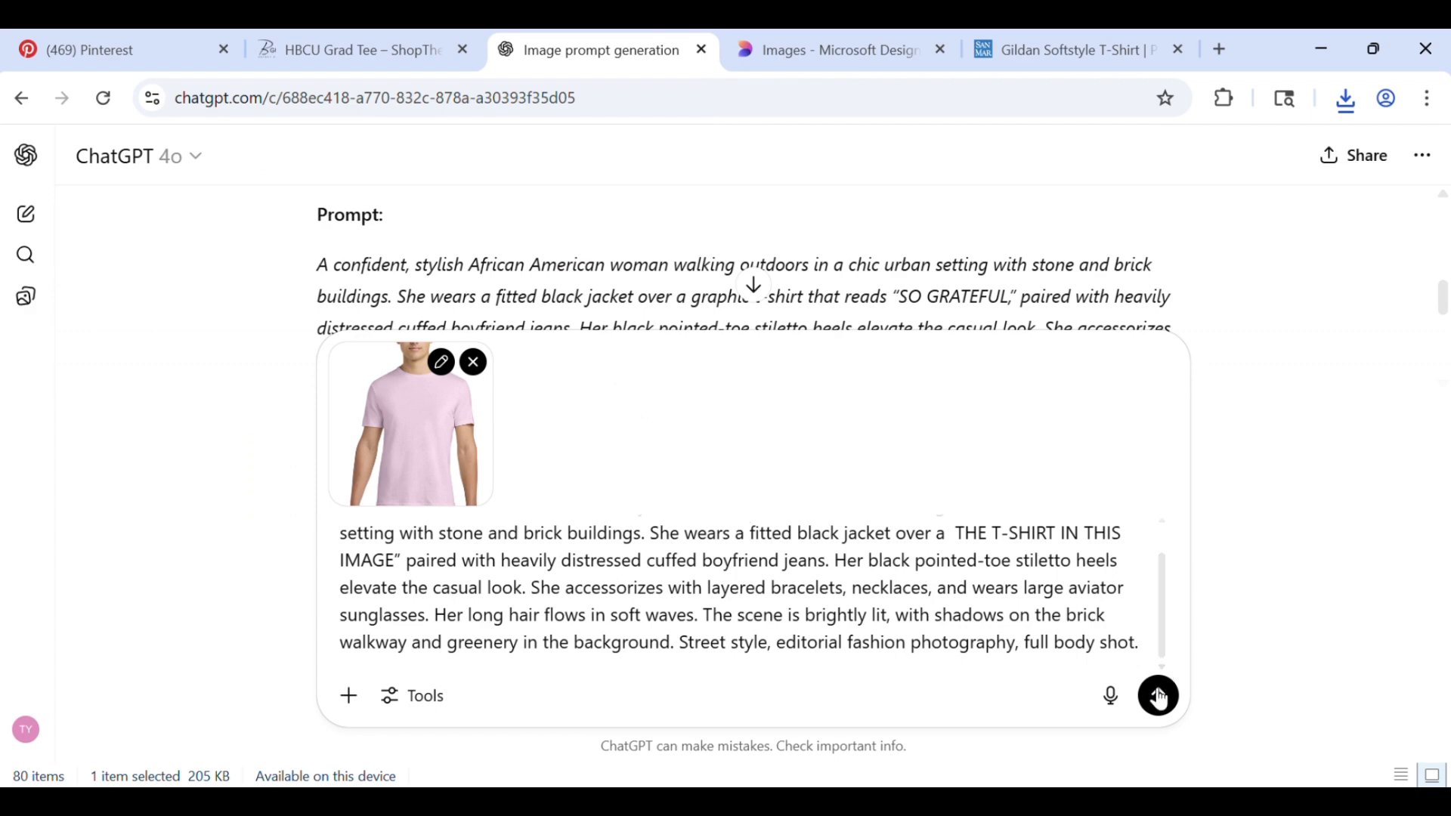
left_click(1159, 700)
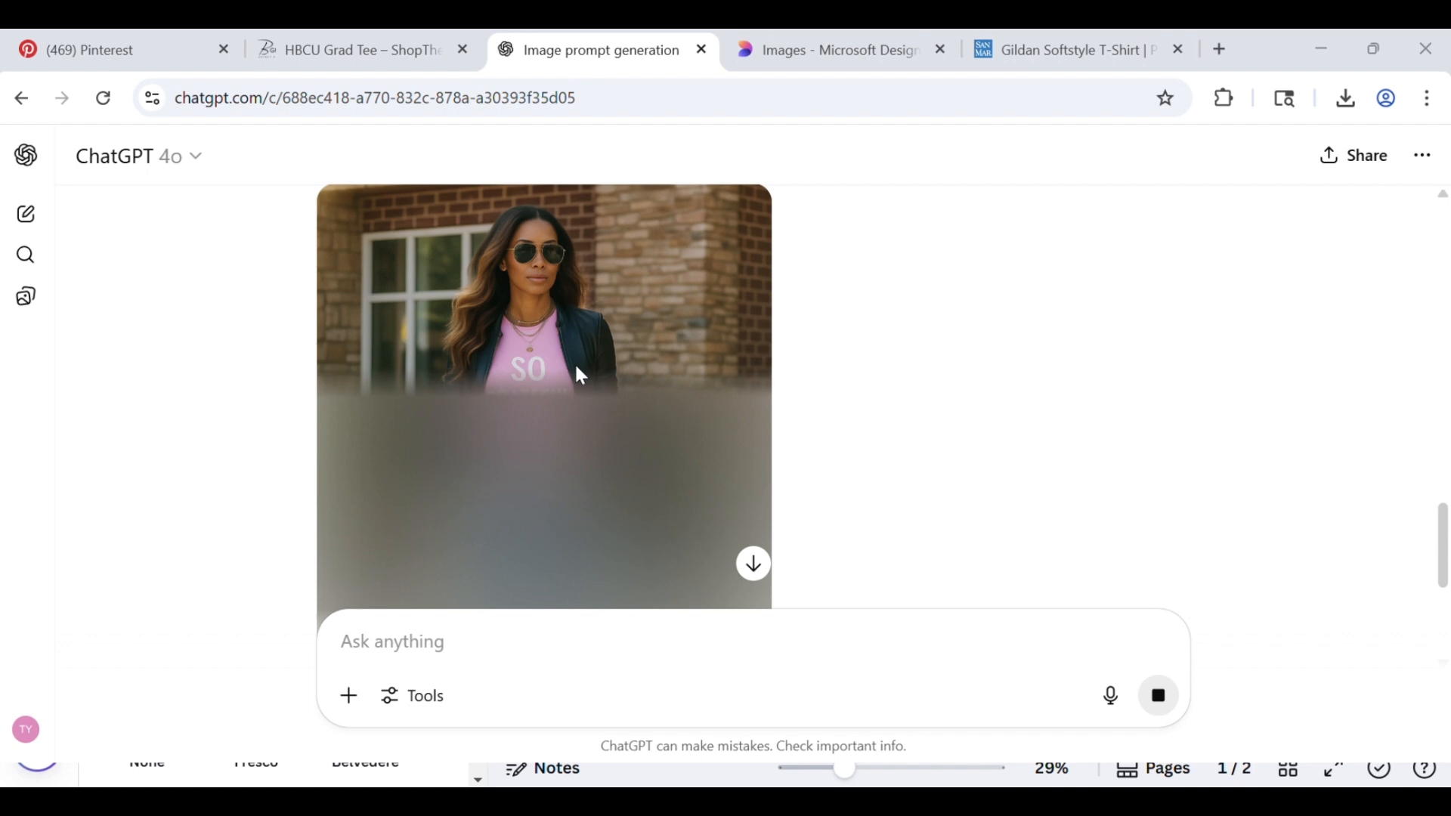
Examine the generated image from head to toe and compare it with the original reference photo earlier in the chat
scroll(582, 375, "down", 2)
scroll(582, 367, "up", 2)
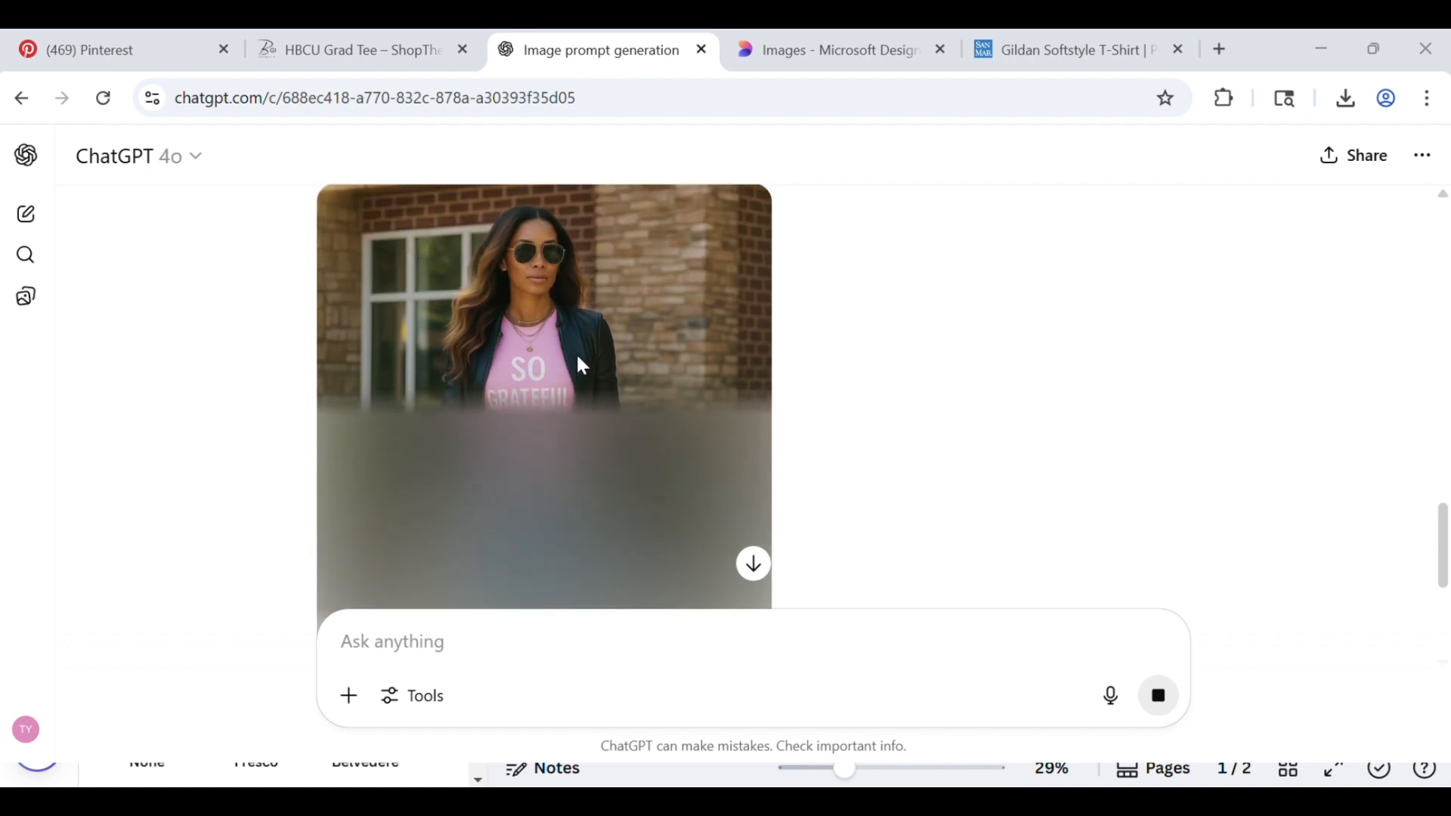
scroll(582, 367, "down", 2)
scroll(582, 366, "up", 2)
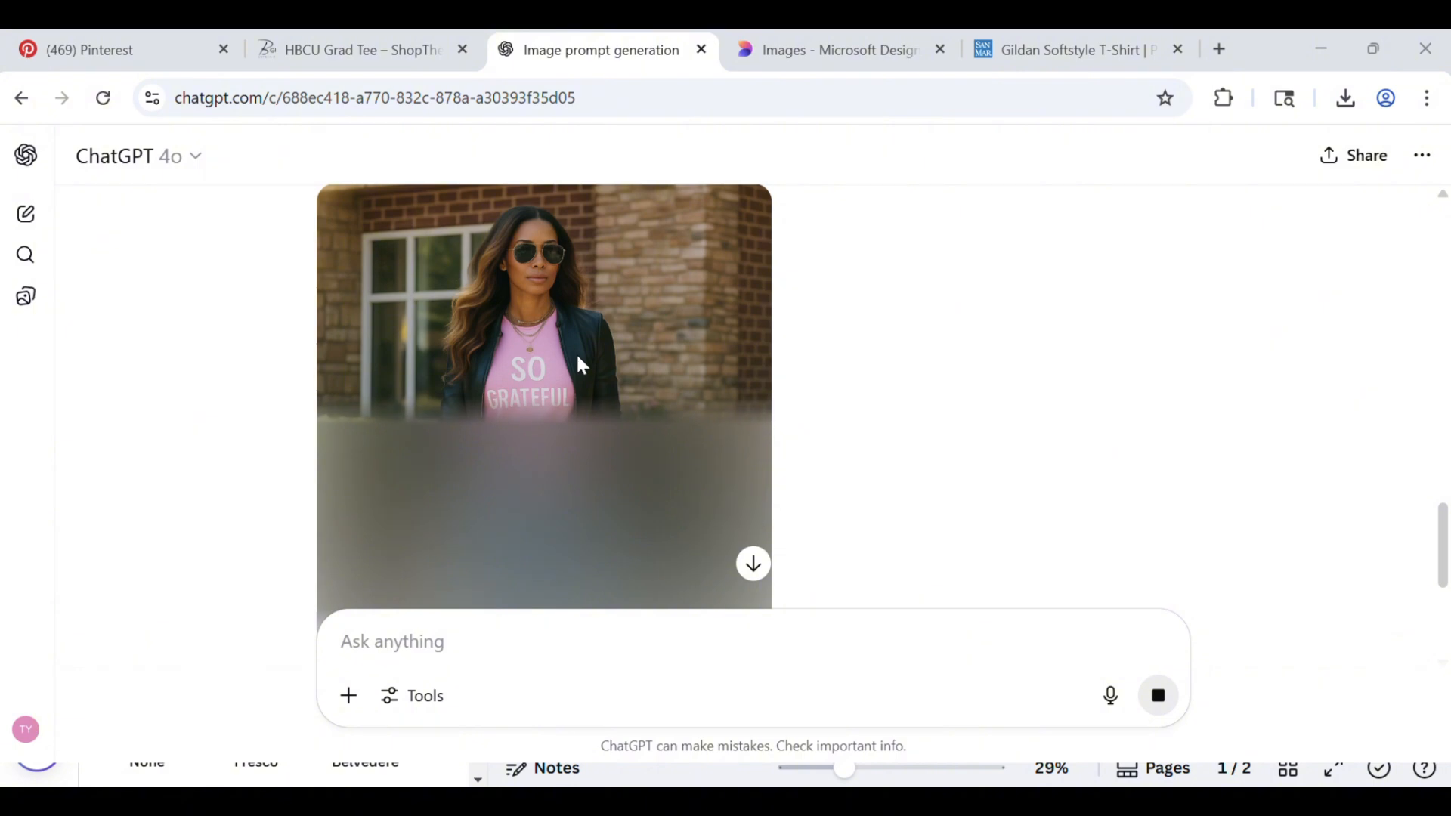
scroll(582, 366, "up", 15)
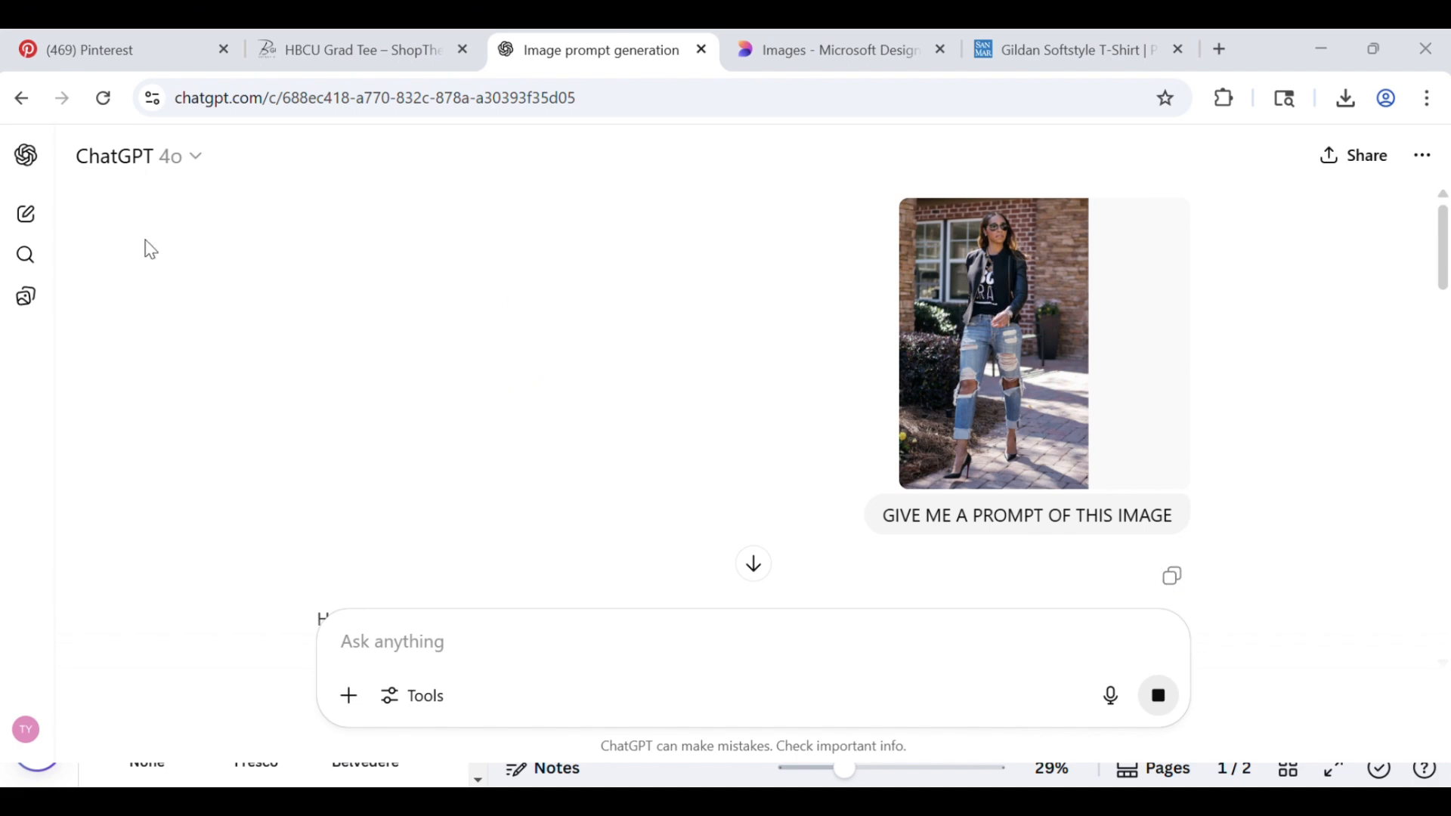
scroll(554, 502, "down", 4)
scroll(554, 503, "down", 10)
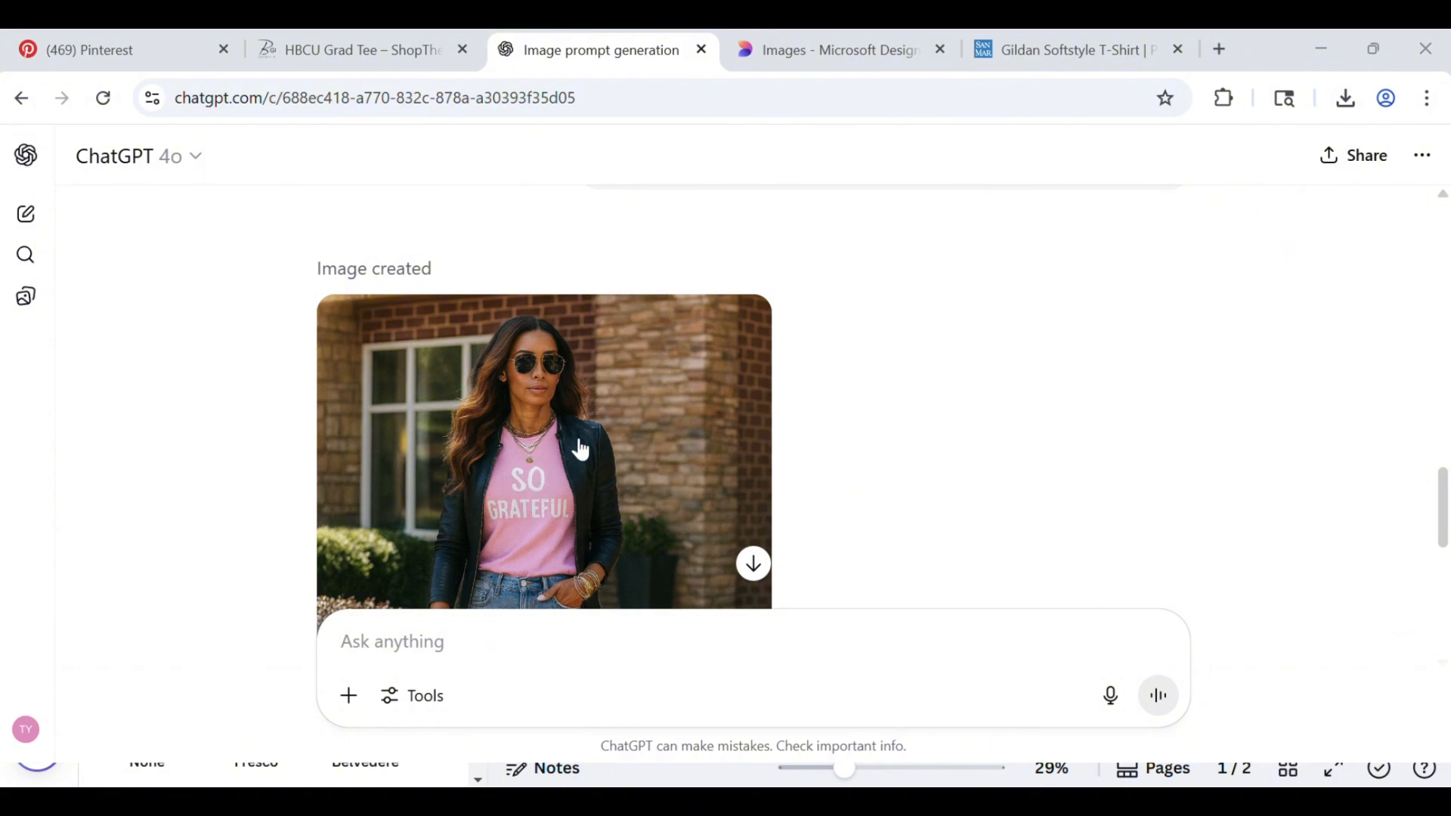
scroll(684, 410, "down", 3)
scroll(627, 412, "down", 3)
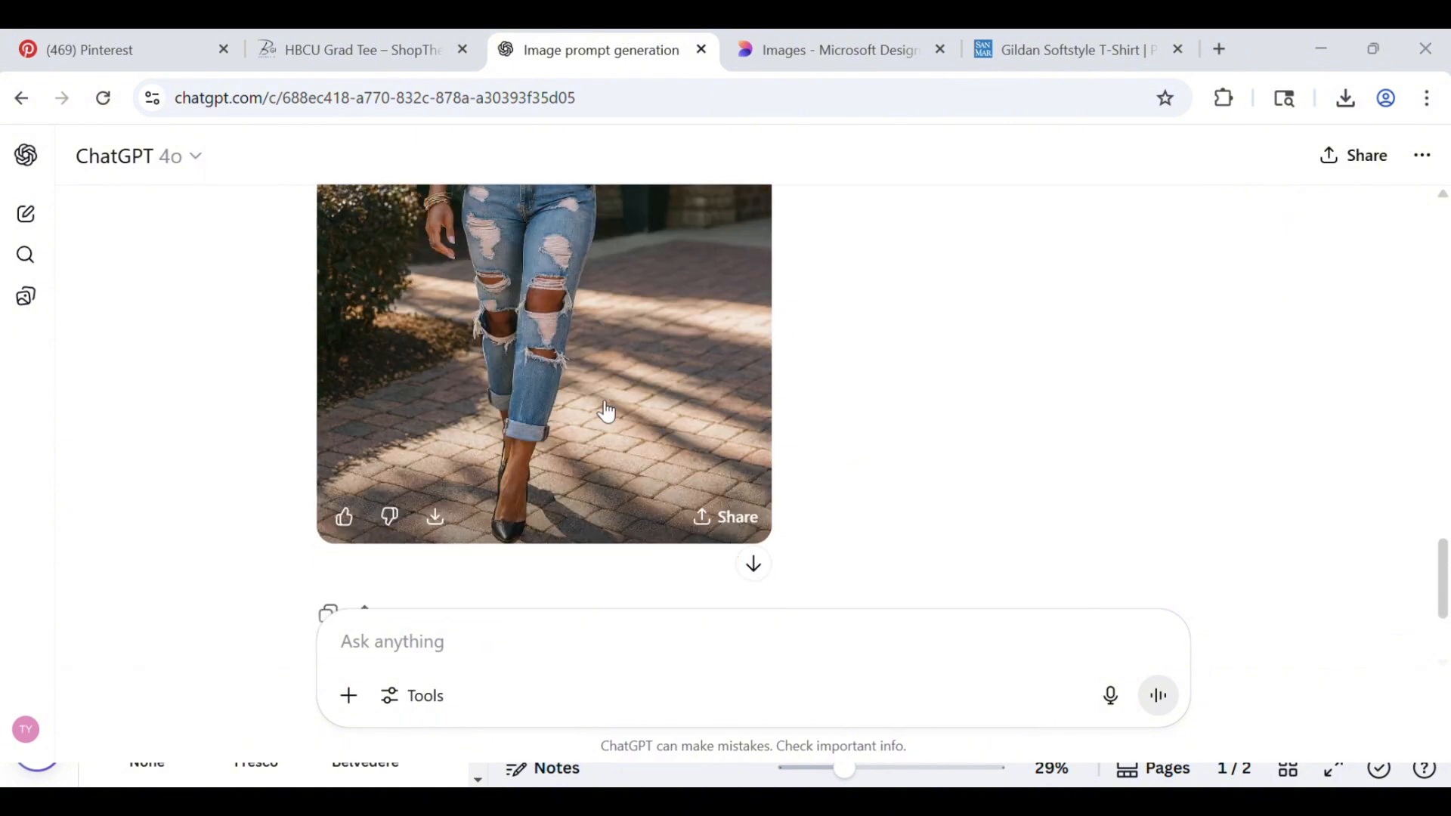
Open the generated image in the full viewer and copy it
scroll(605, 408, "up", 3)
left_click(570, 362)
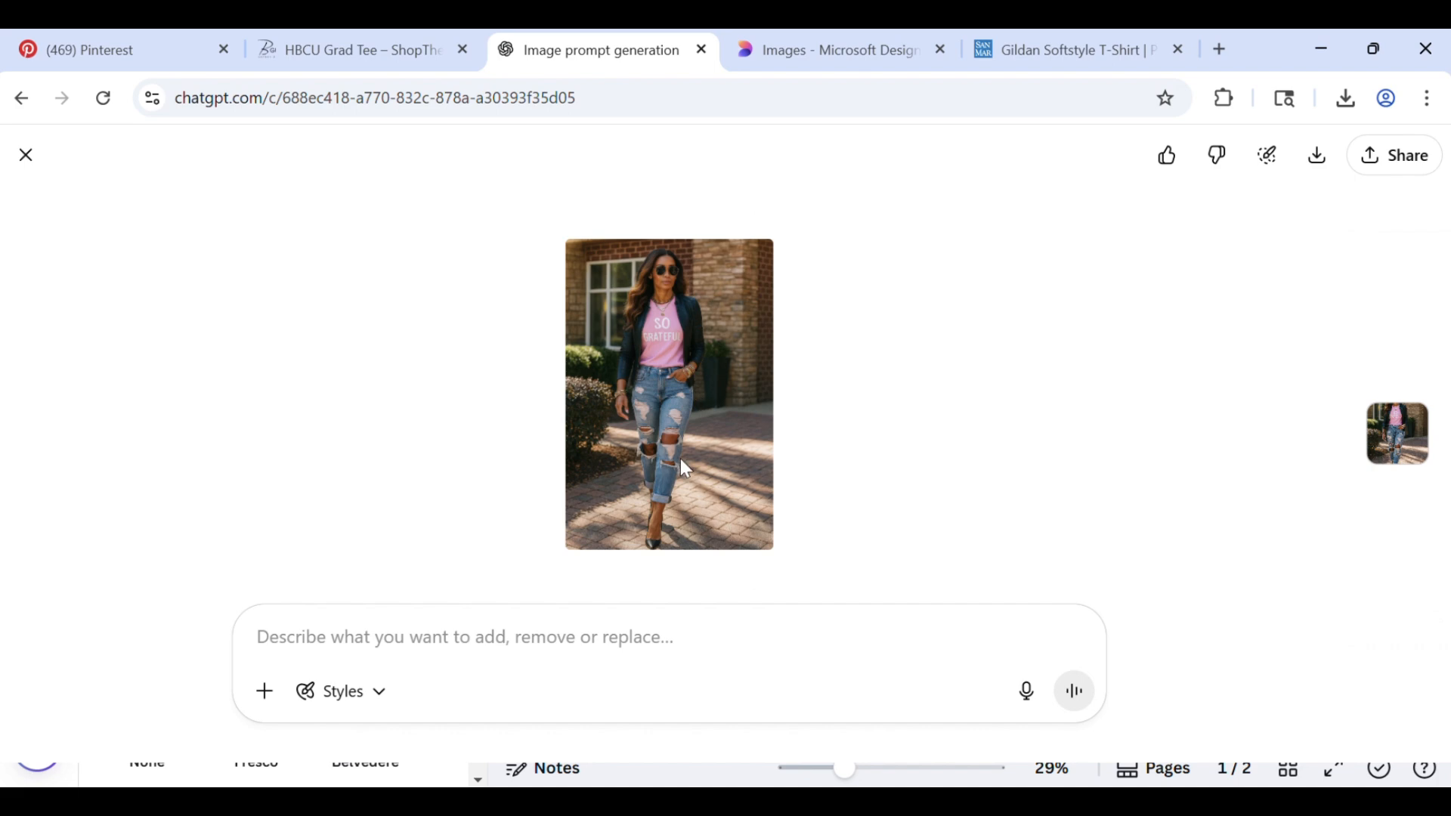
right_click(649, 312)
left_click(714, 408)
Switch to the Canva design and add a blank page after page 2
left_click(963, 777)
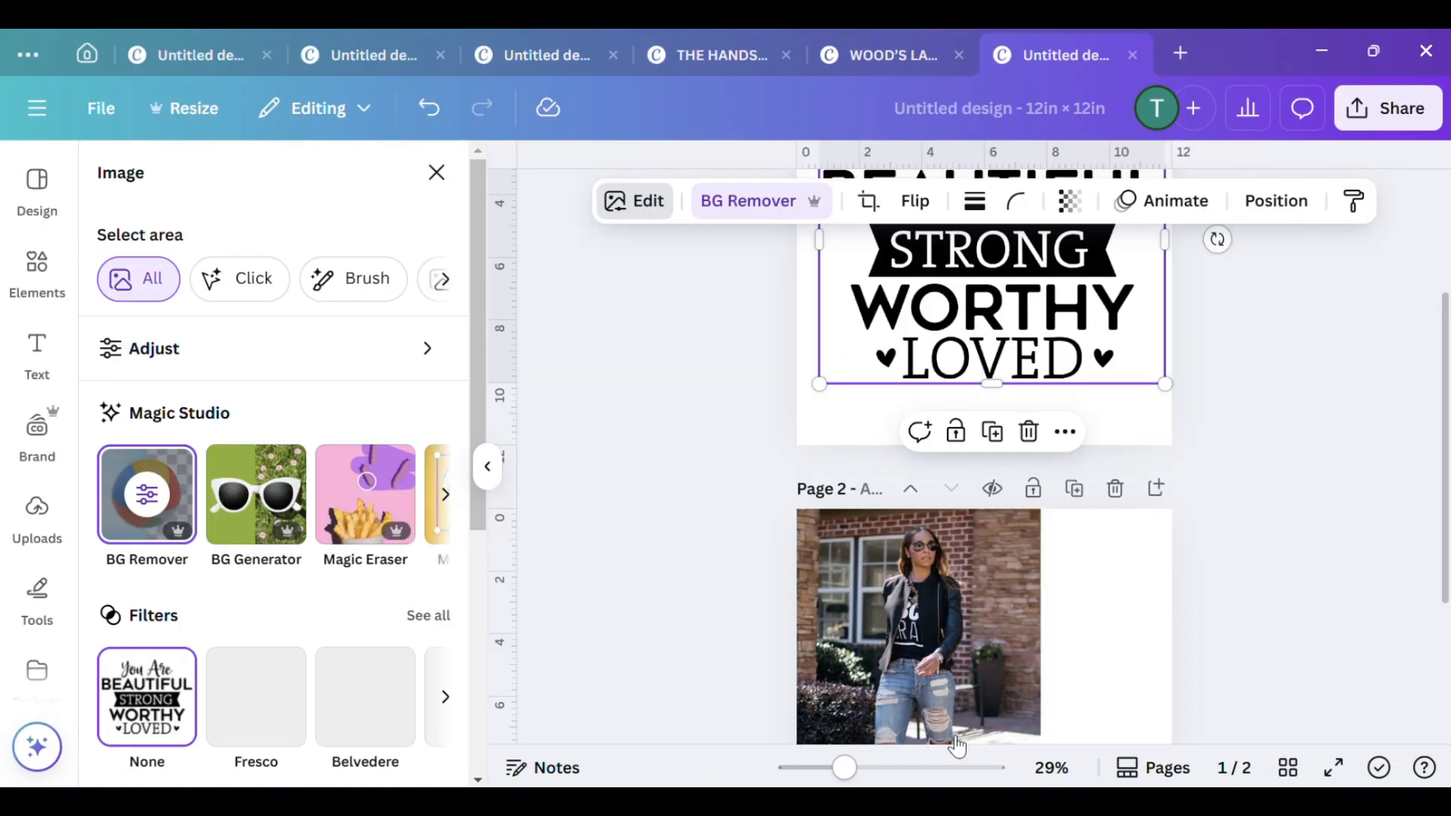
scroll(883, 529, "down", 3)
left_click(920, 719)
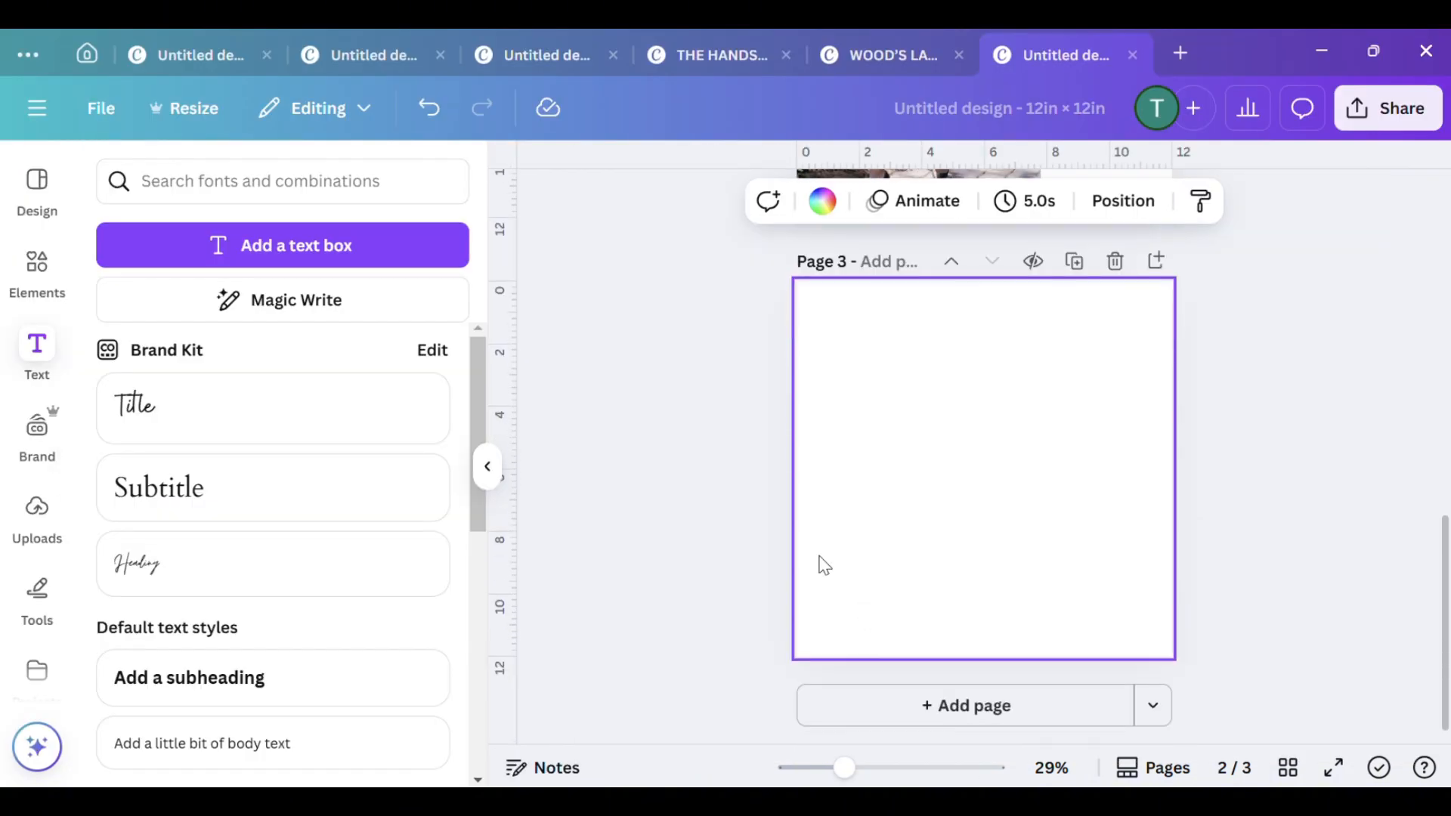
Paste the copied image onto page 3 and enlarge it to the page's full height, aligned with the page's left edge
right_click(834, 368)
left_click(906, 487)
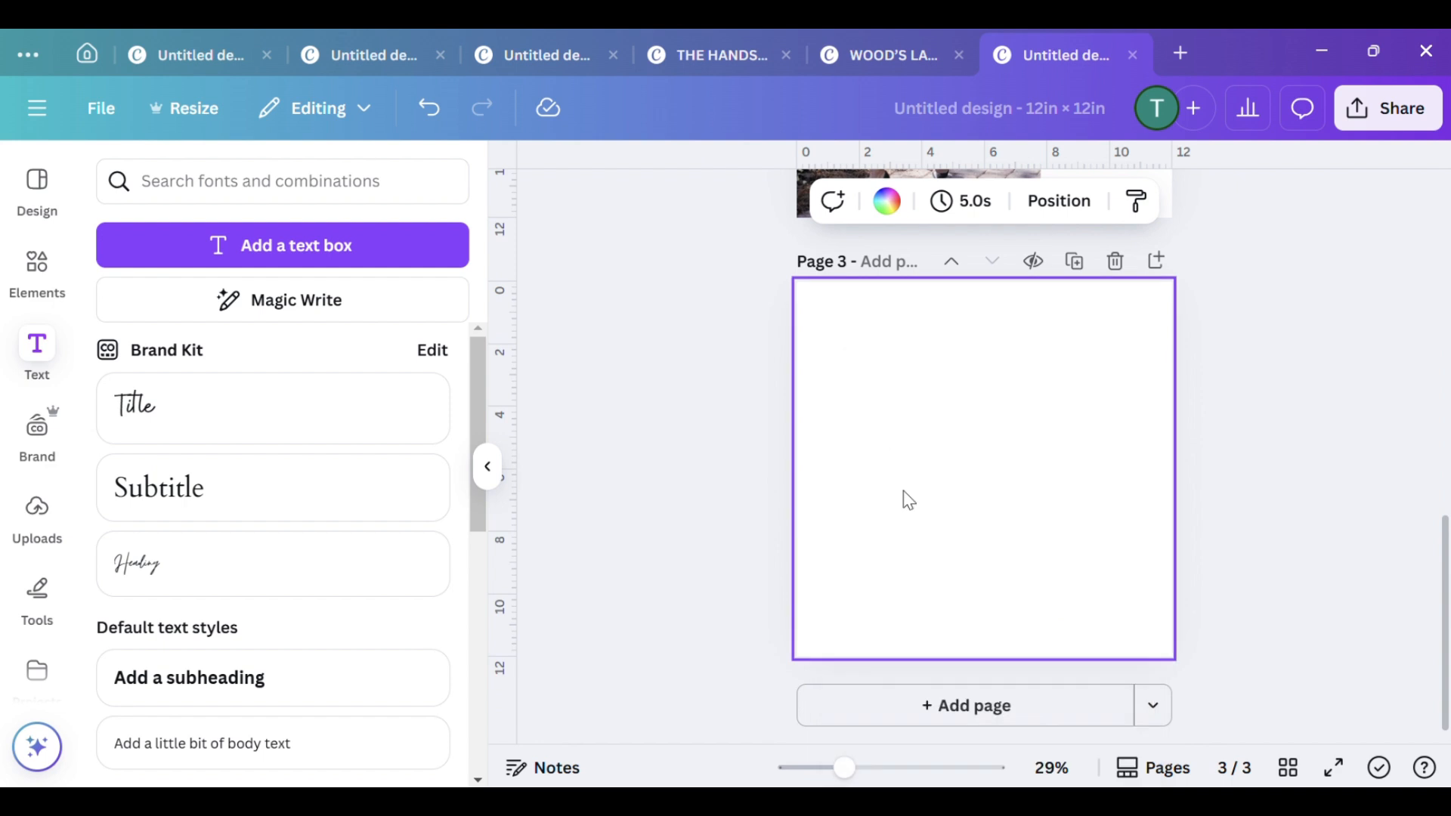
left_click_drag(995, 499, 875, 415)
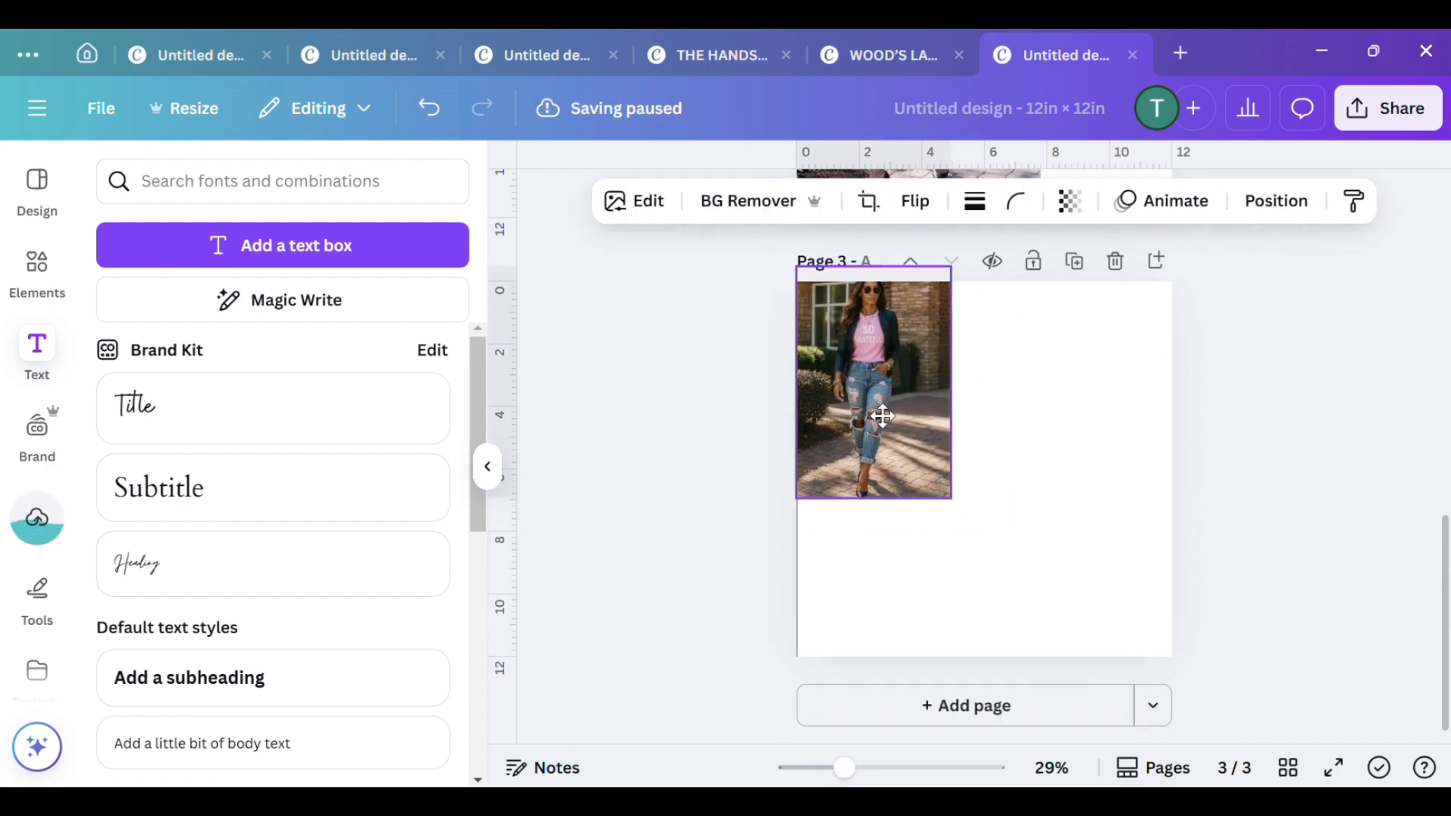
left_click_drag(954, 497, 1058, 657)
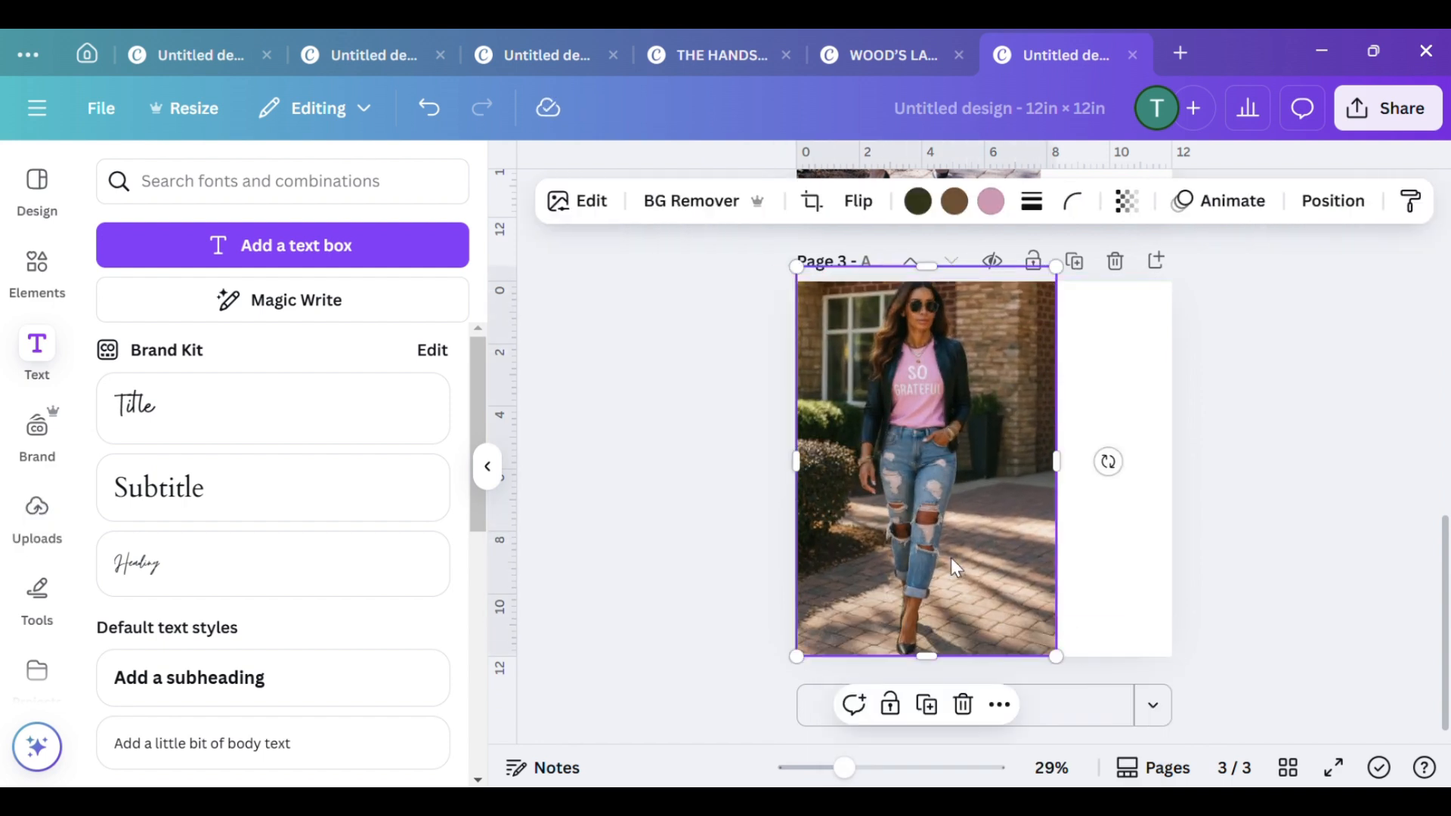
Use Grab Text on the page 3 image to extract all the lettering on the T-shirt
left_click(575, 216)
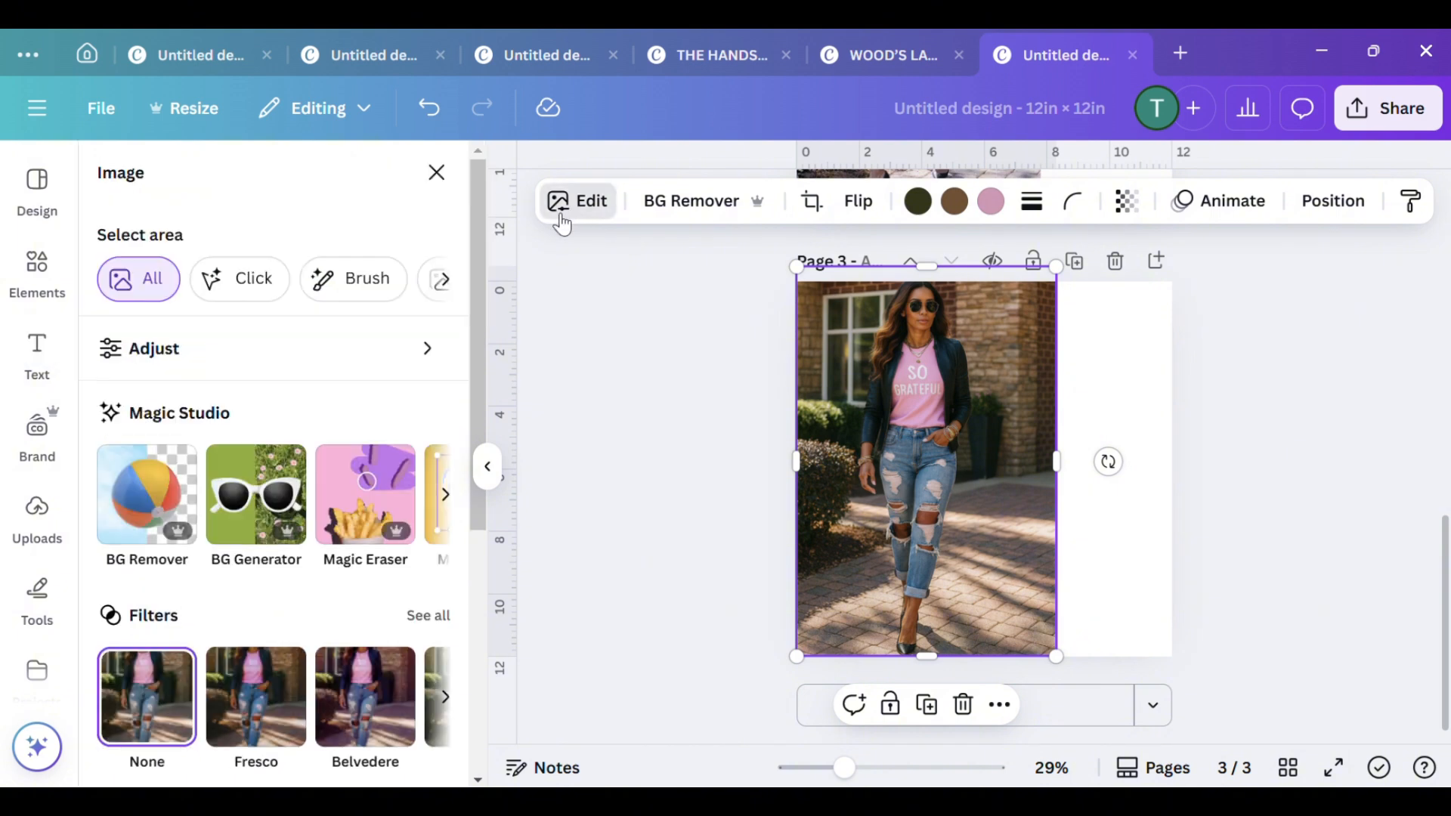
left_click(444, 491)
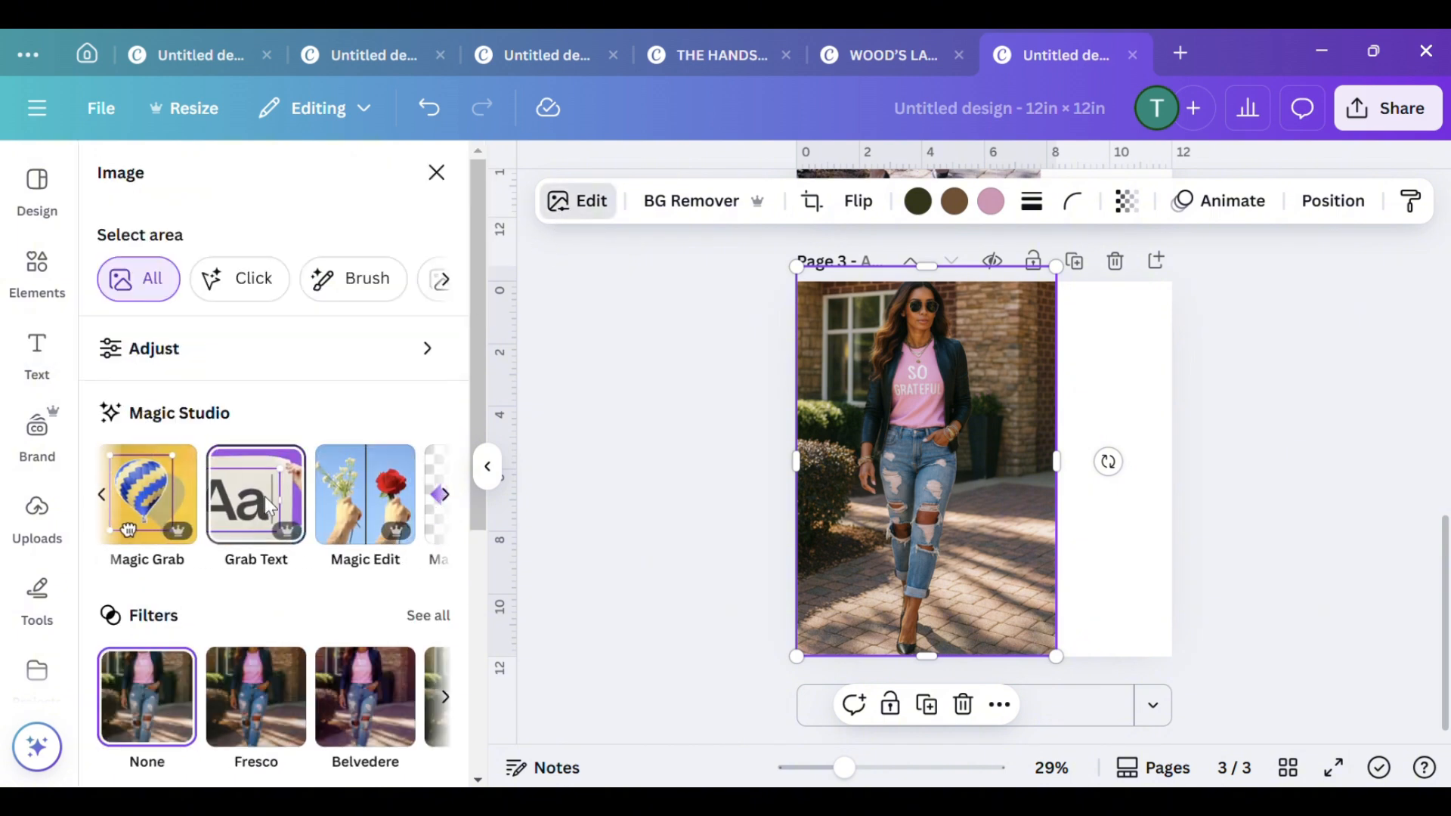
left_click(270, 508)
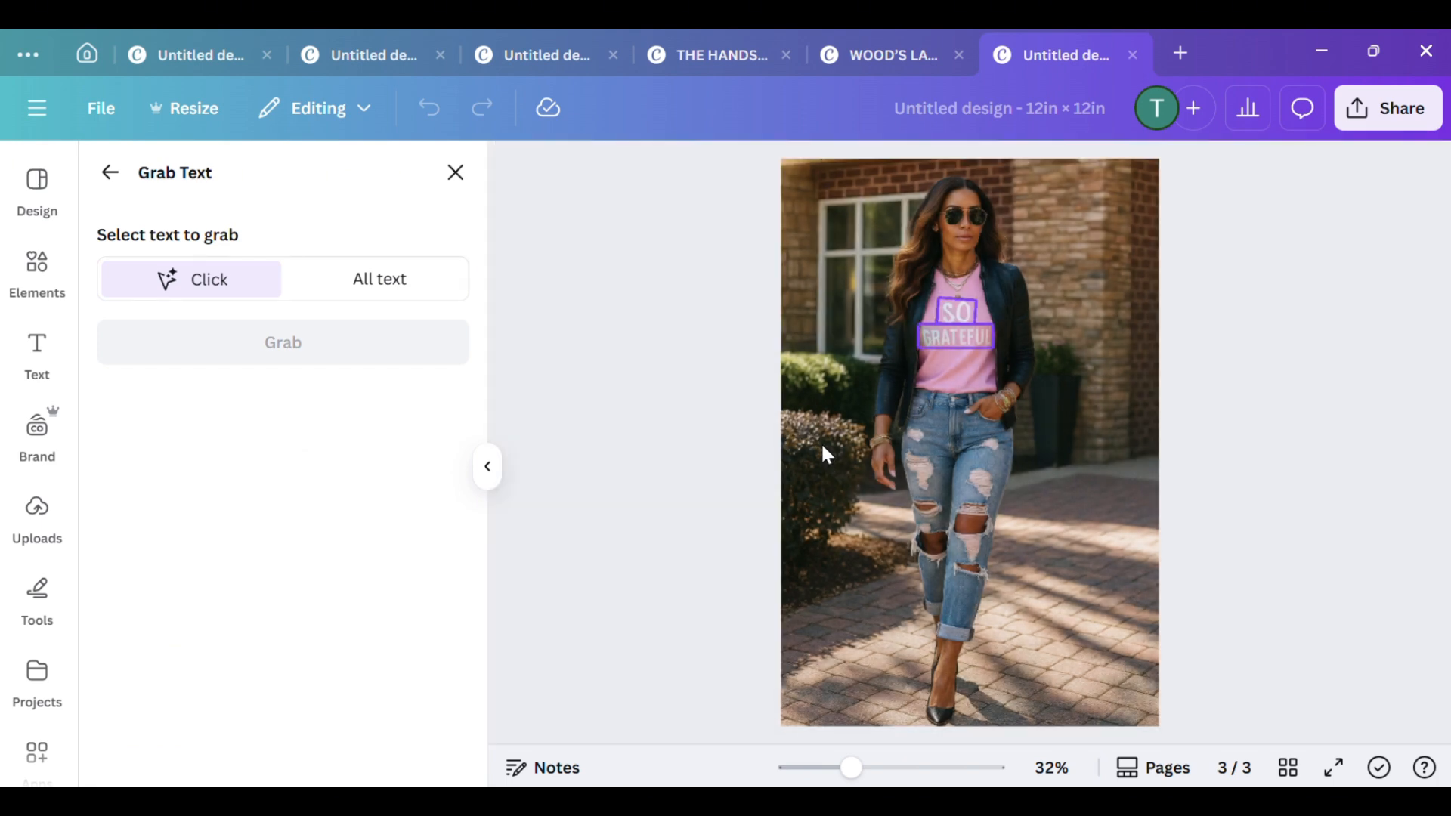
left_click(937, 341)
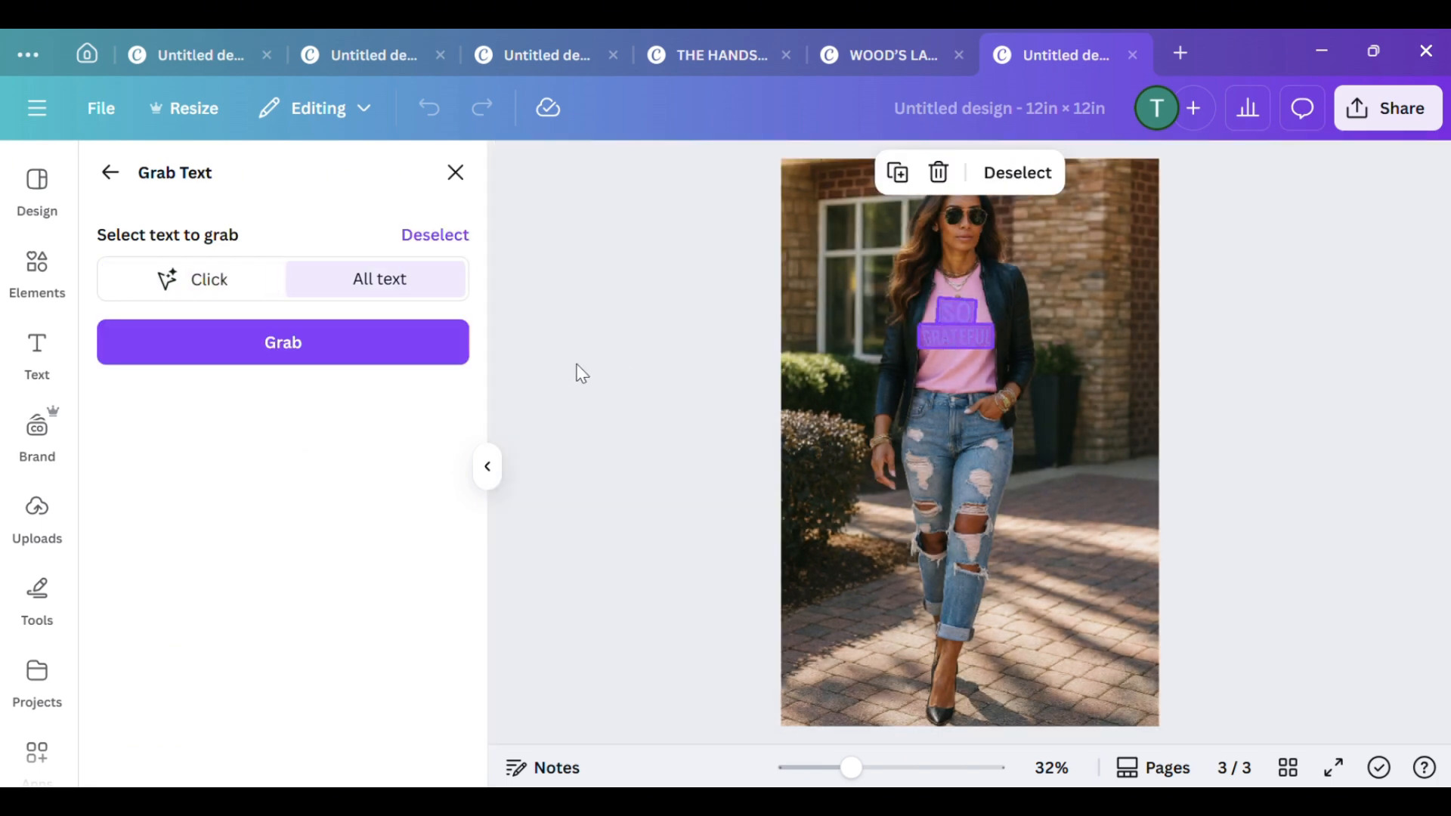
left_click(346, 359)
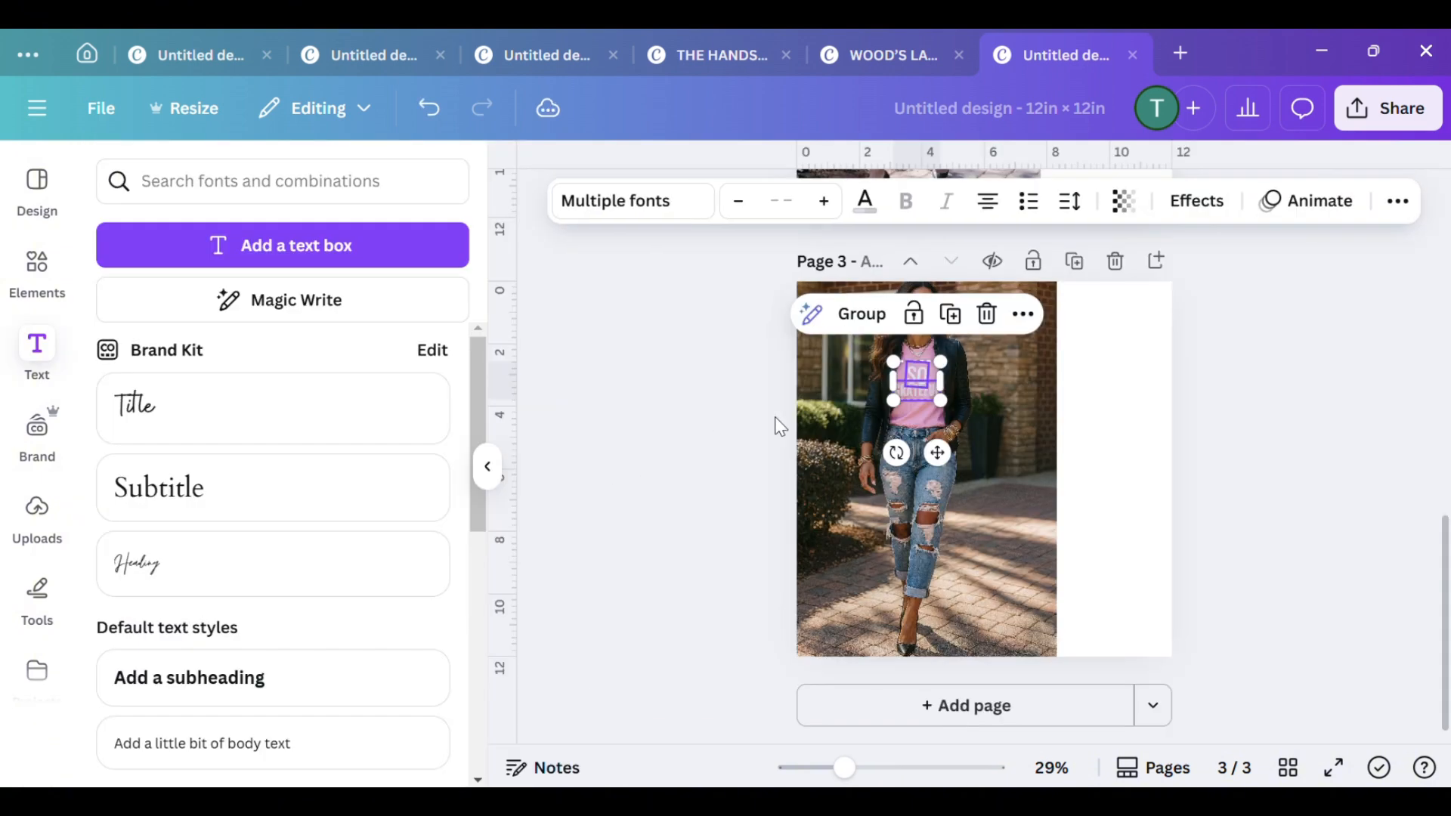
Delete the extracted "GRATEFUL" and "SO" text elements from the pink T-shirt on page 3
left_click(1087, 488)
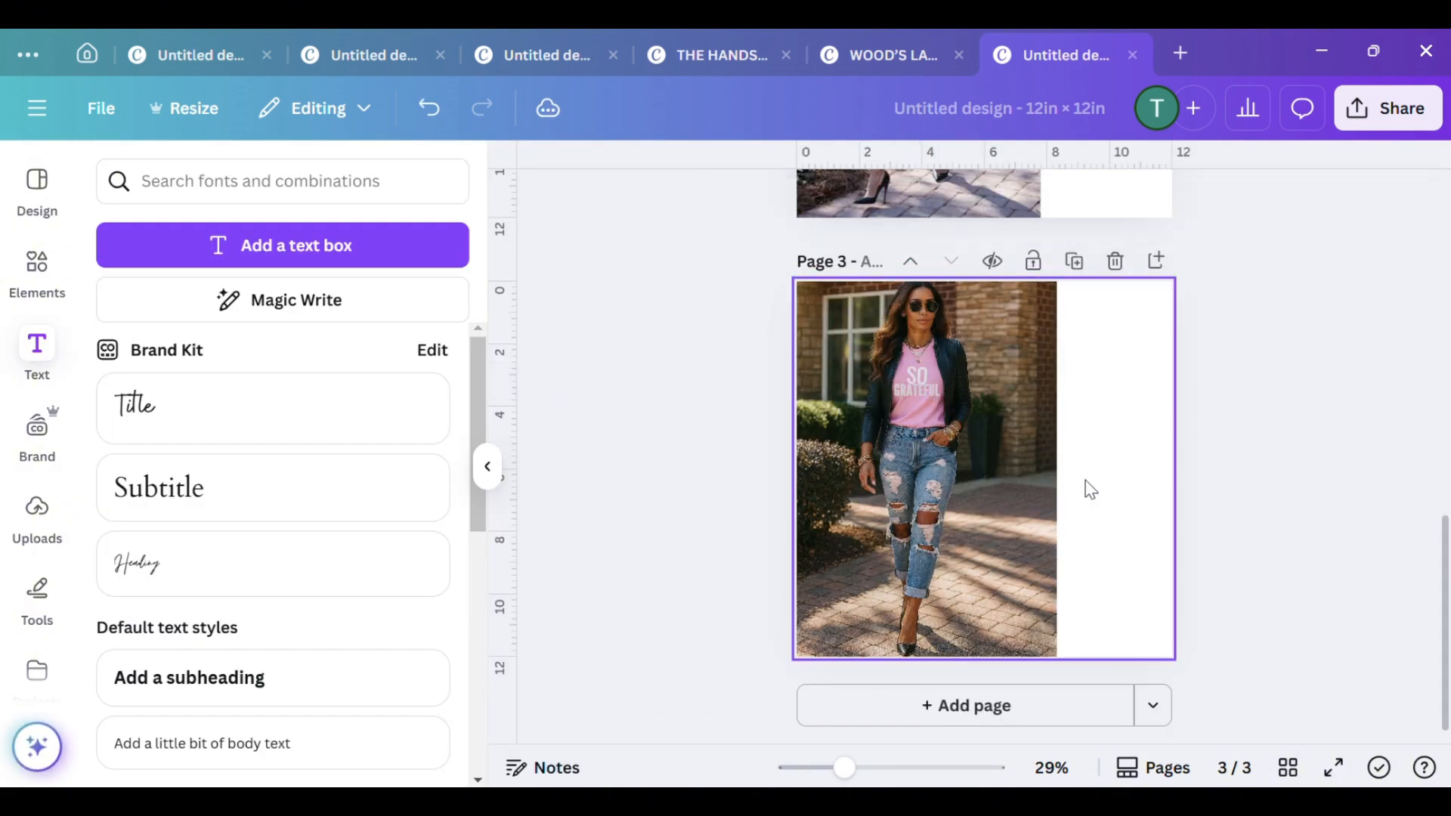
left_click(914, 388)
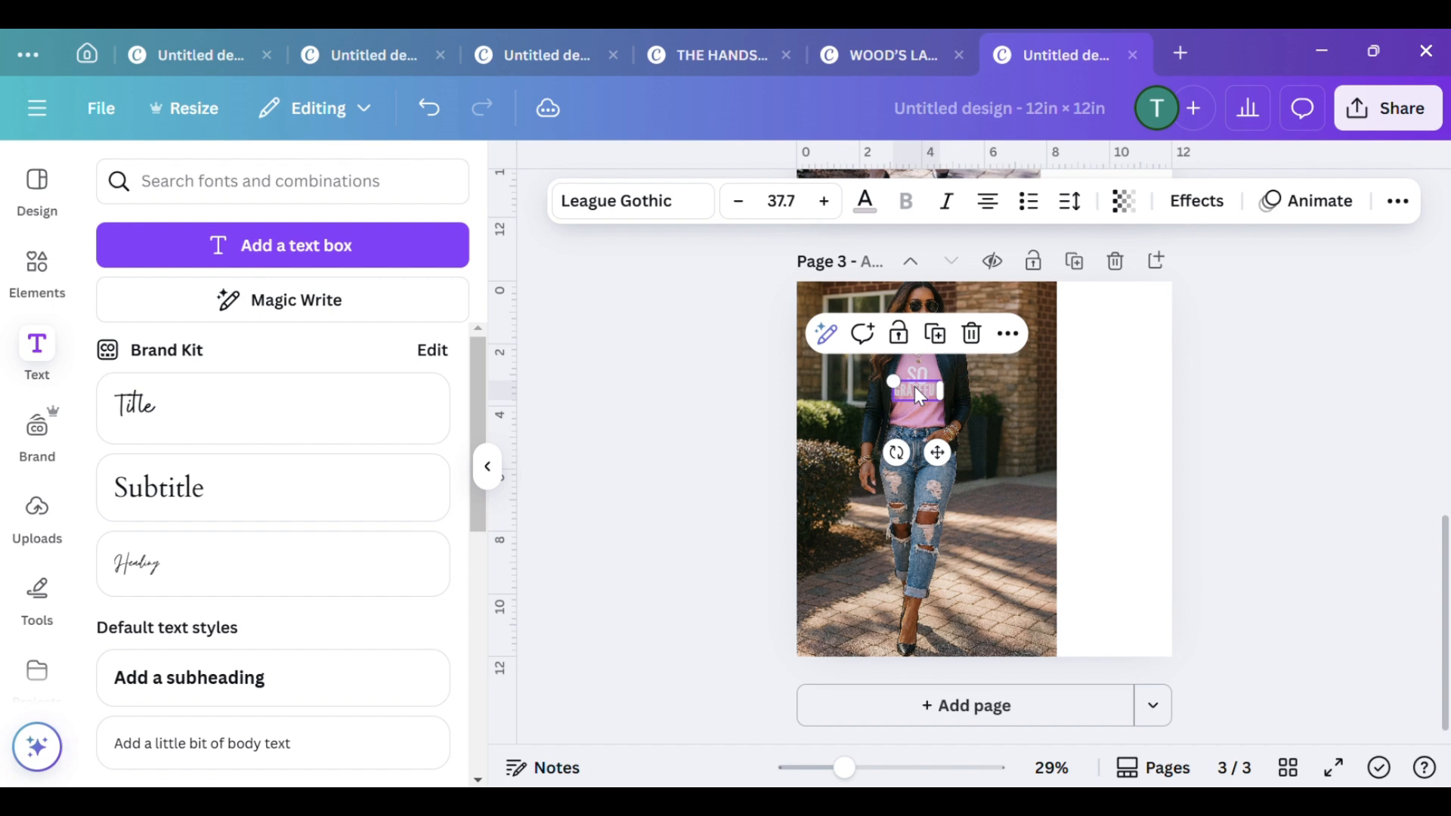
left_click(972, 333)
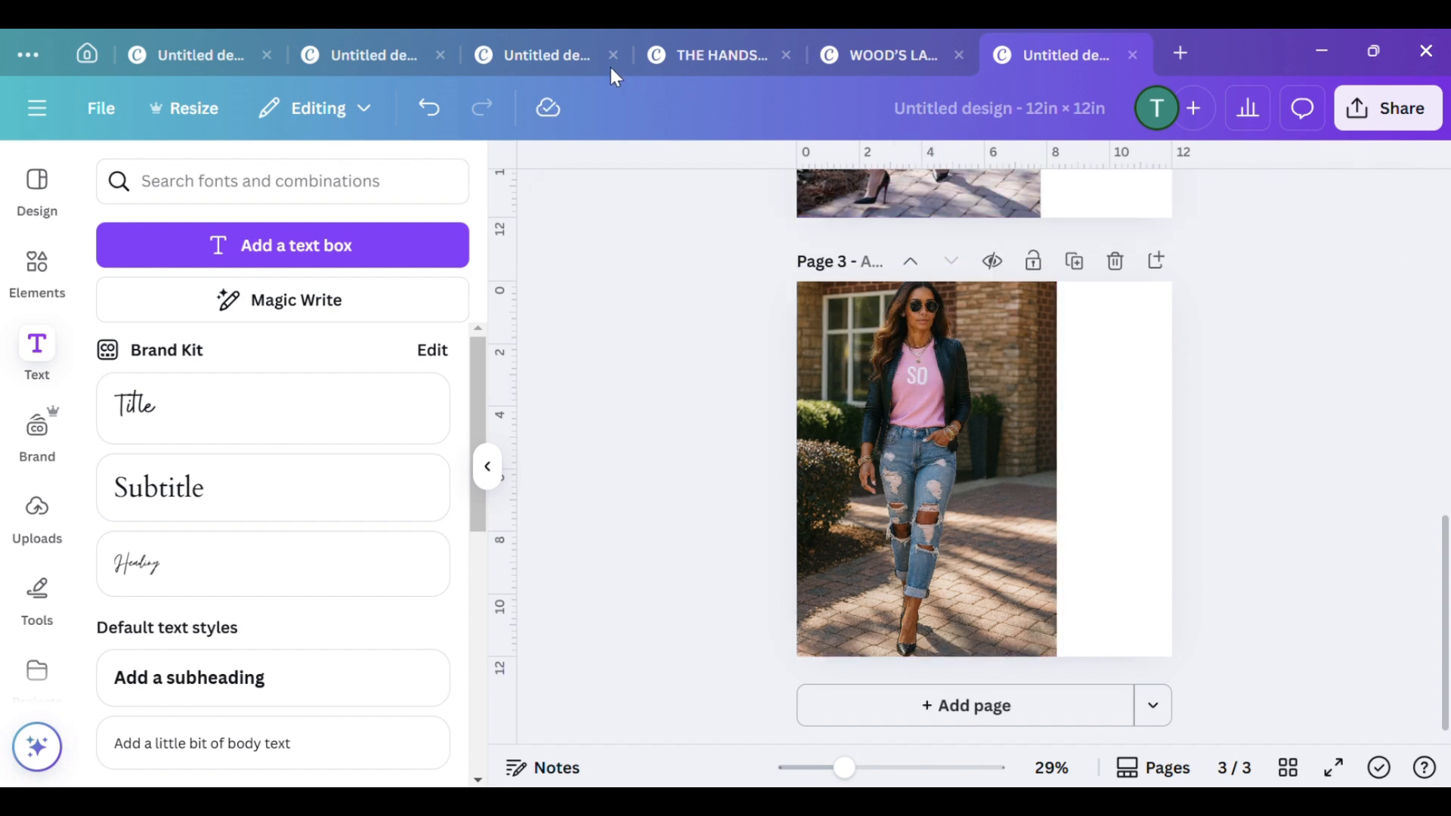
left_click(922, 369)
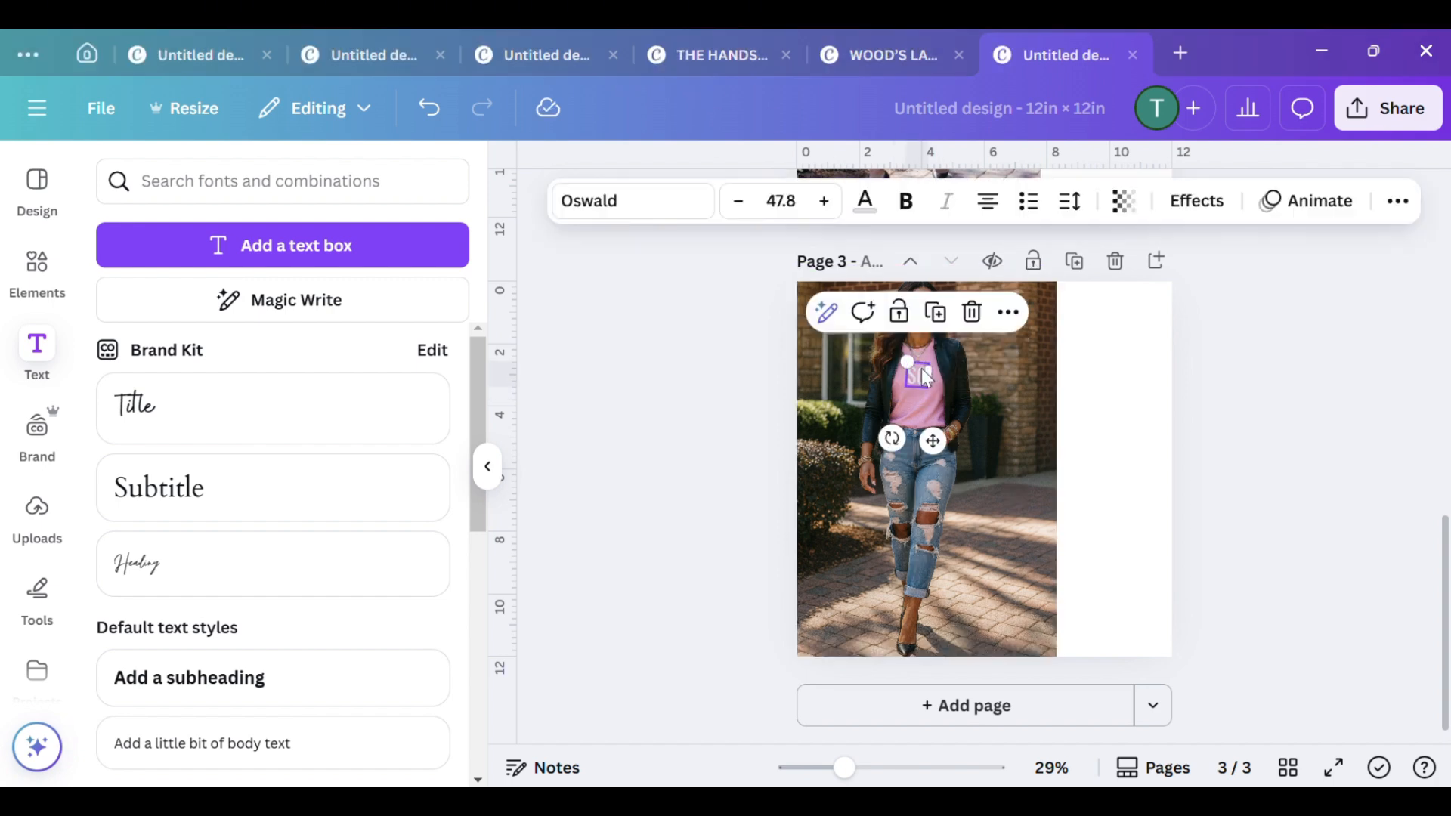
left_click(974, 313)
scroll(1058, 544, "up", 3)
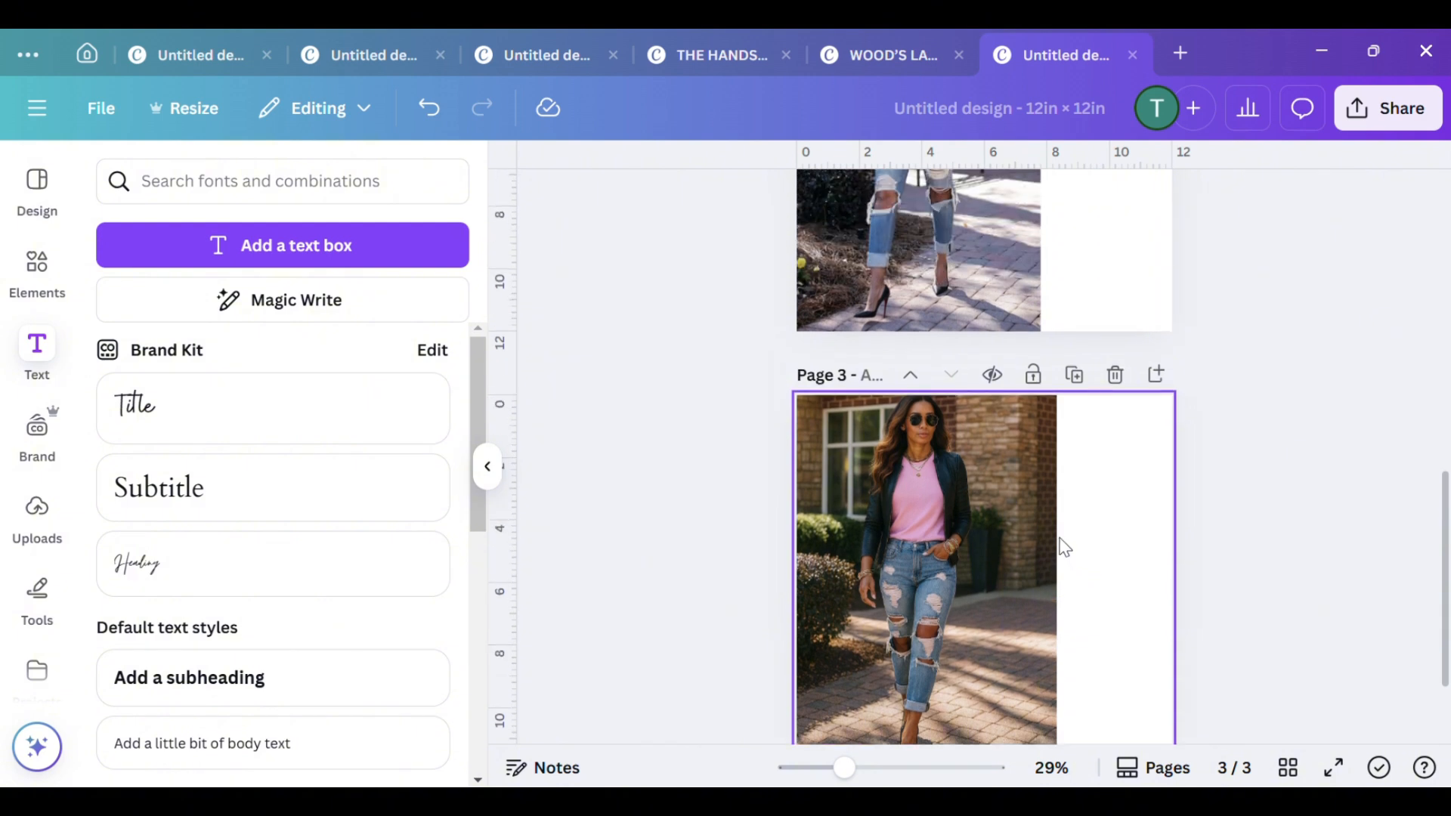
scroll(1065, 542, "up", 2)
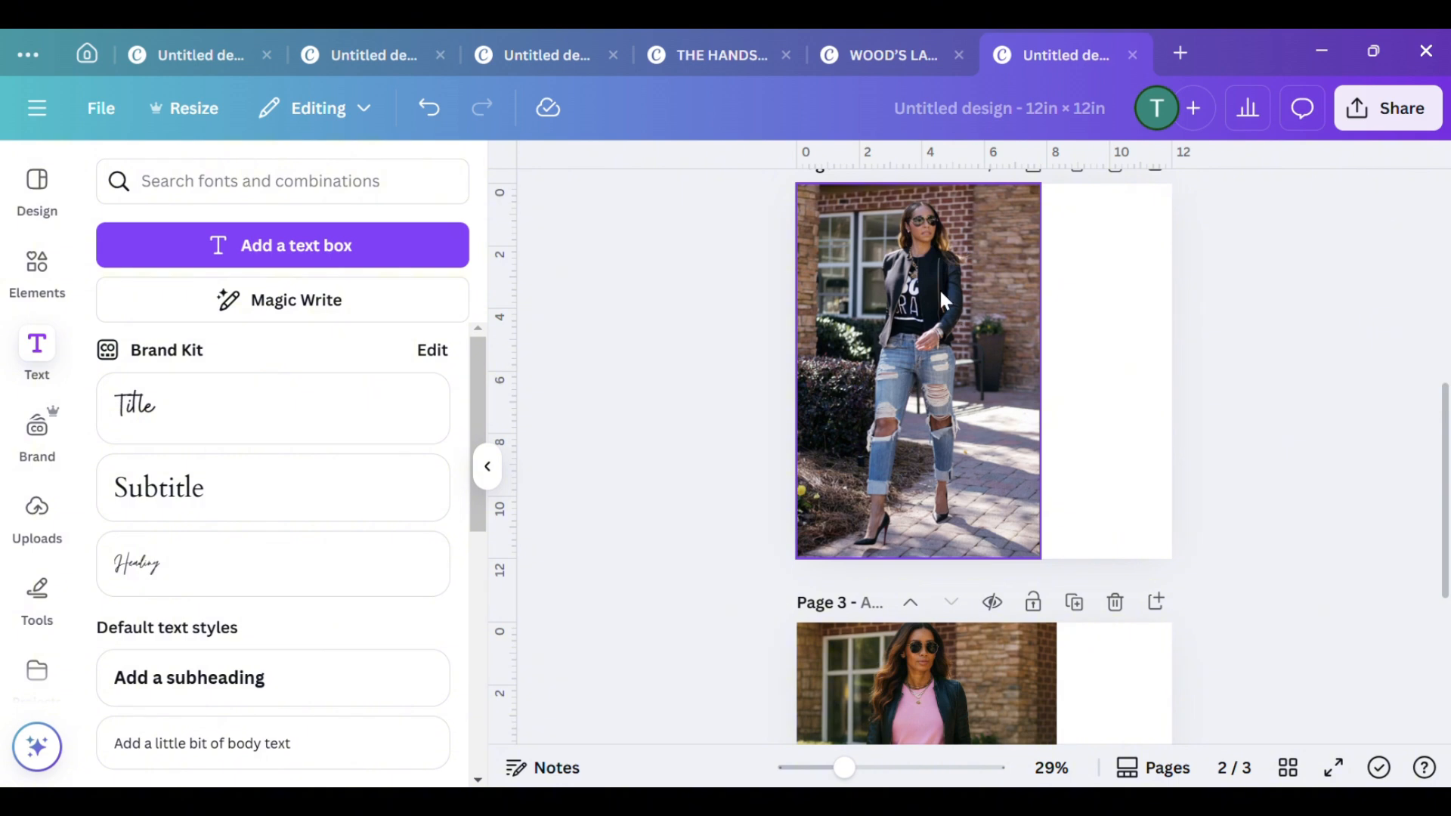
Copy the "You Are Beautiful Strong Worthy Loved" graphic from page 1 and paste it onto page 3
scroll(951, 450, "down", 5)
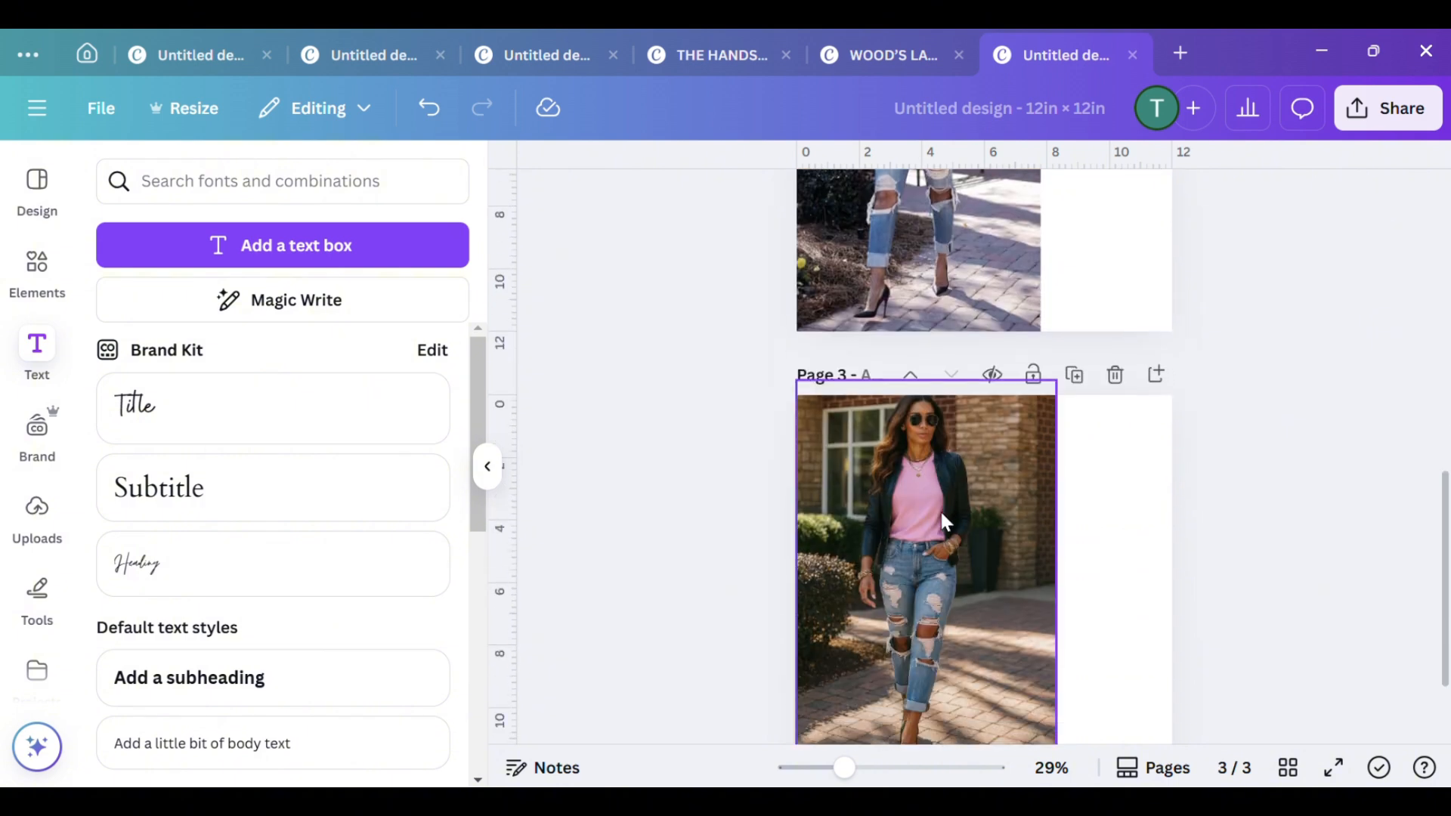
scroll(950, 565, "up", 5)
scroll(939, 520, "up", 5)
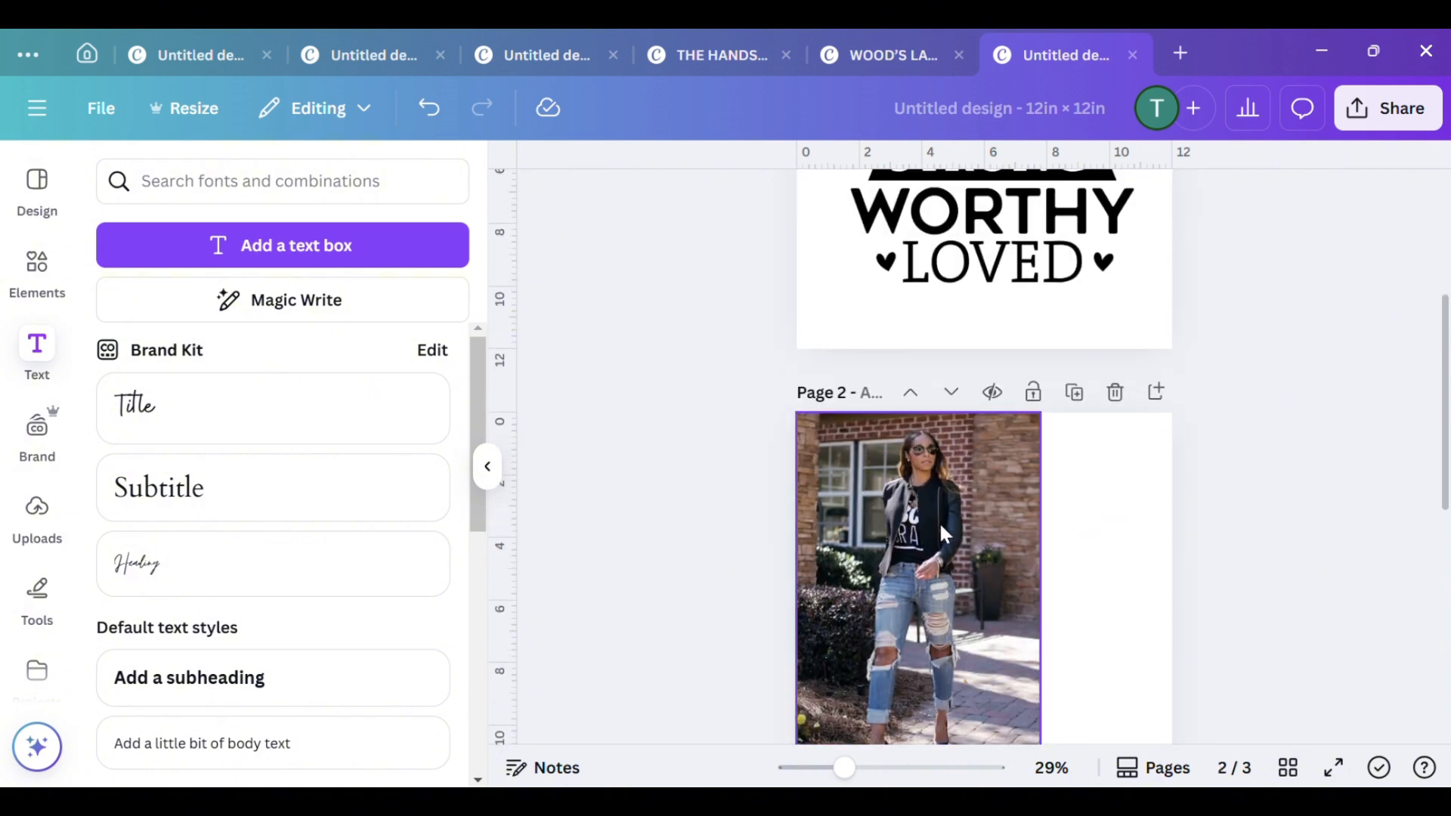
left_click(992, 370)
right_click(992, 370)
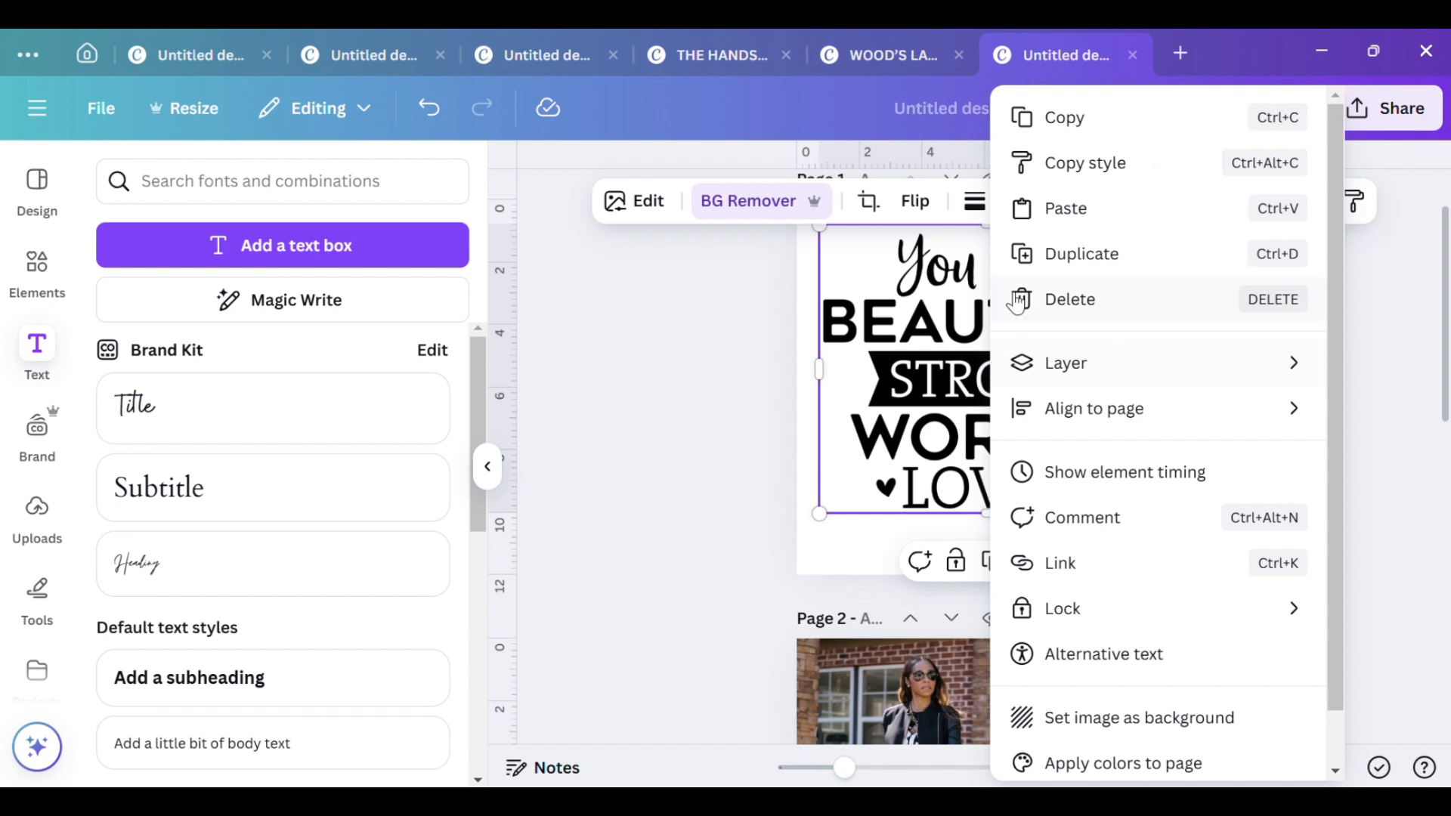
left_click(1066, 119)
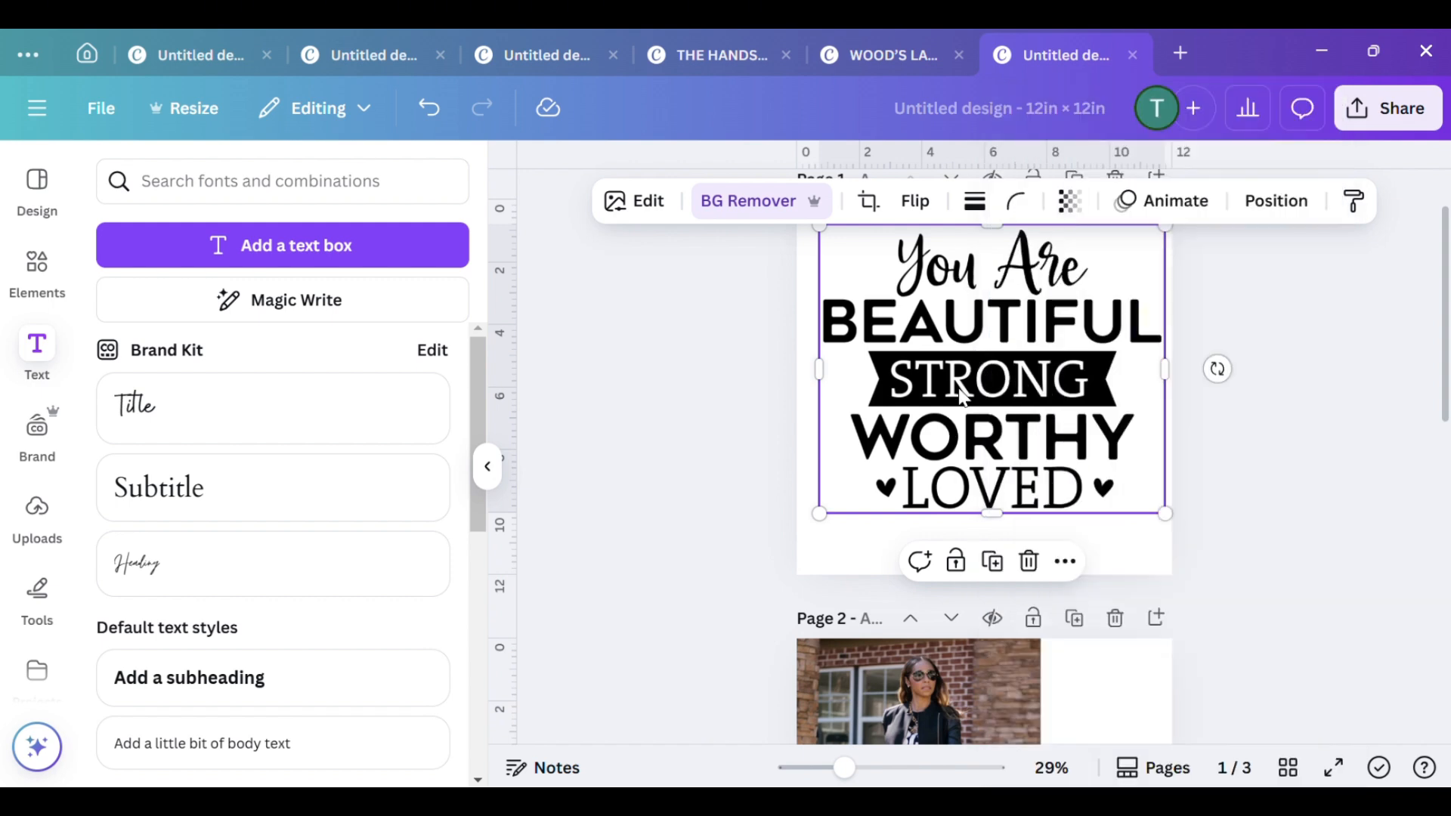
scroll(962, 394, "down", 8)
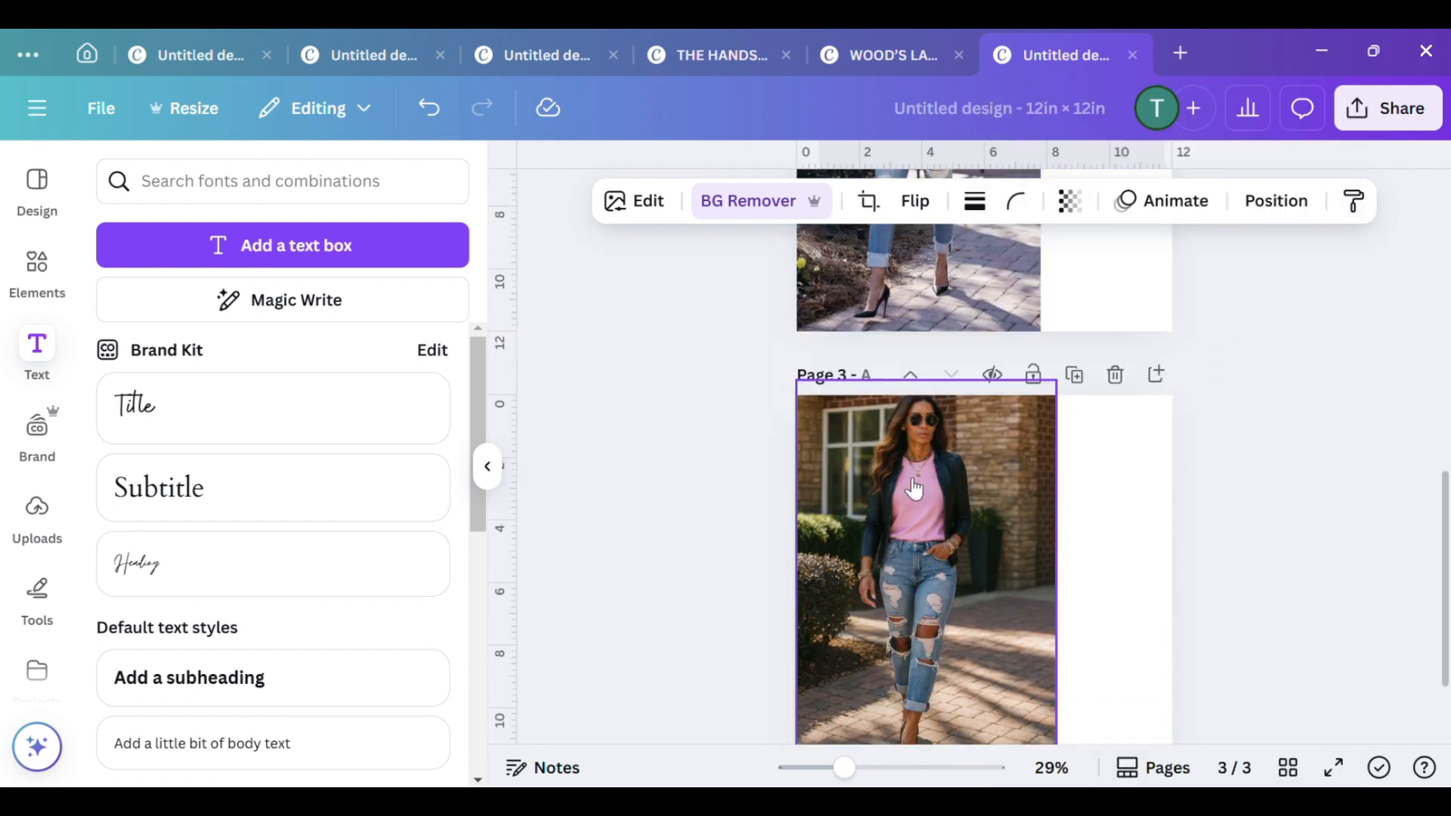
right_click(914, 489)
left_click(1007, 215)
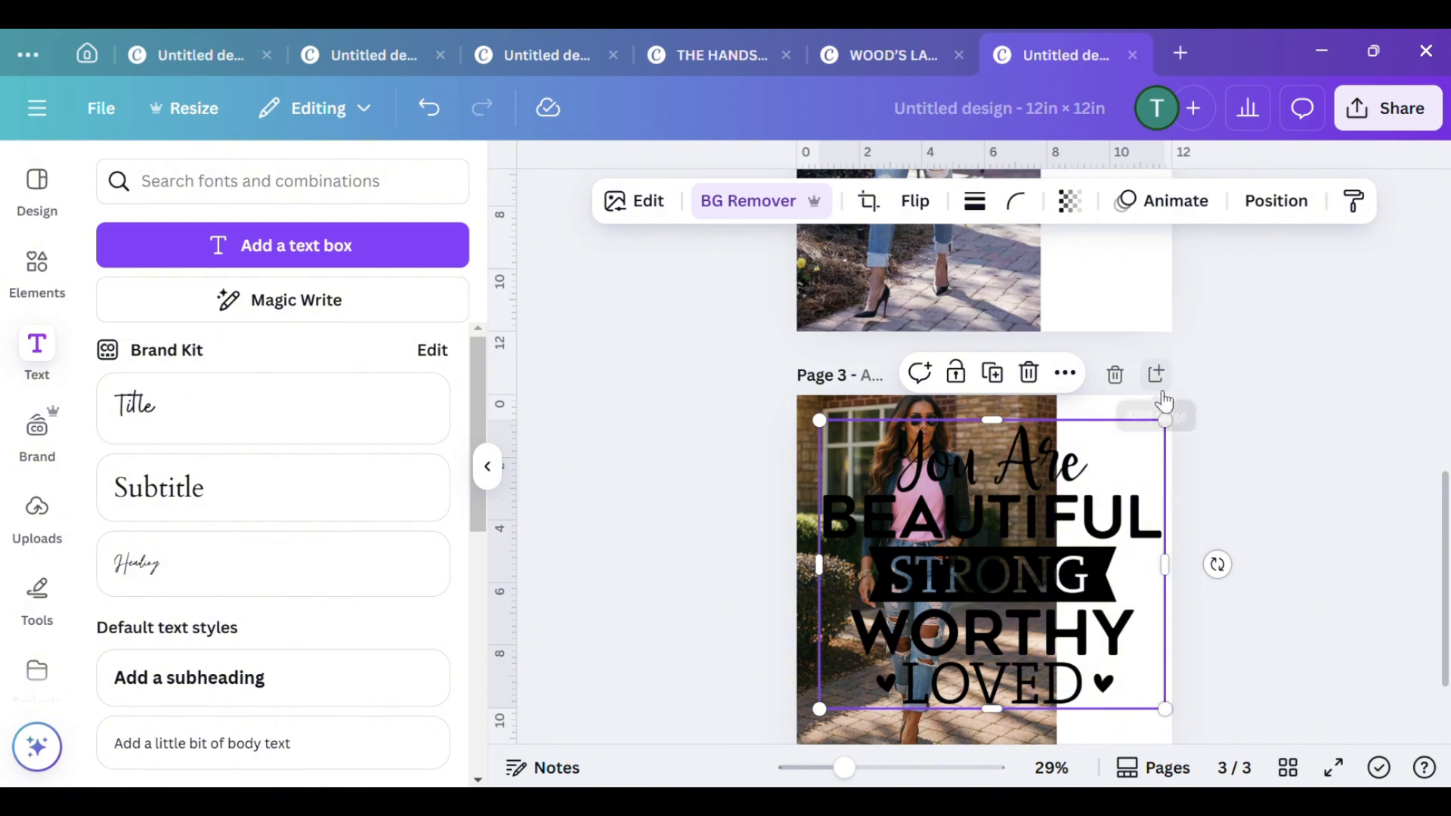
Shrink the pasted quote graphic to about 1.4 in wide and center it on the chest of the pink T-shirt
left_click_drag(1165, 420, 874, 653)
left_click_drag(854, 702, 921, 509)
left_click_drag(858, 771, 904, 770)
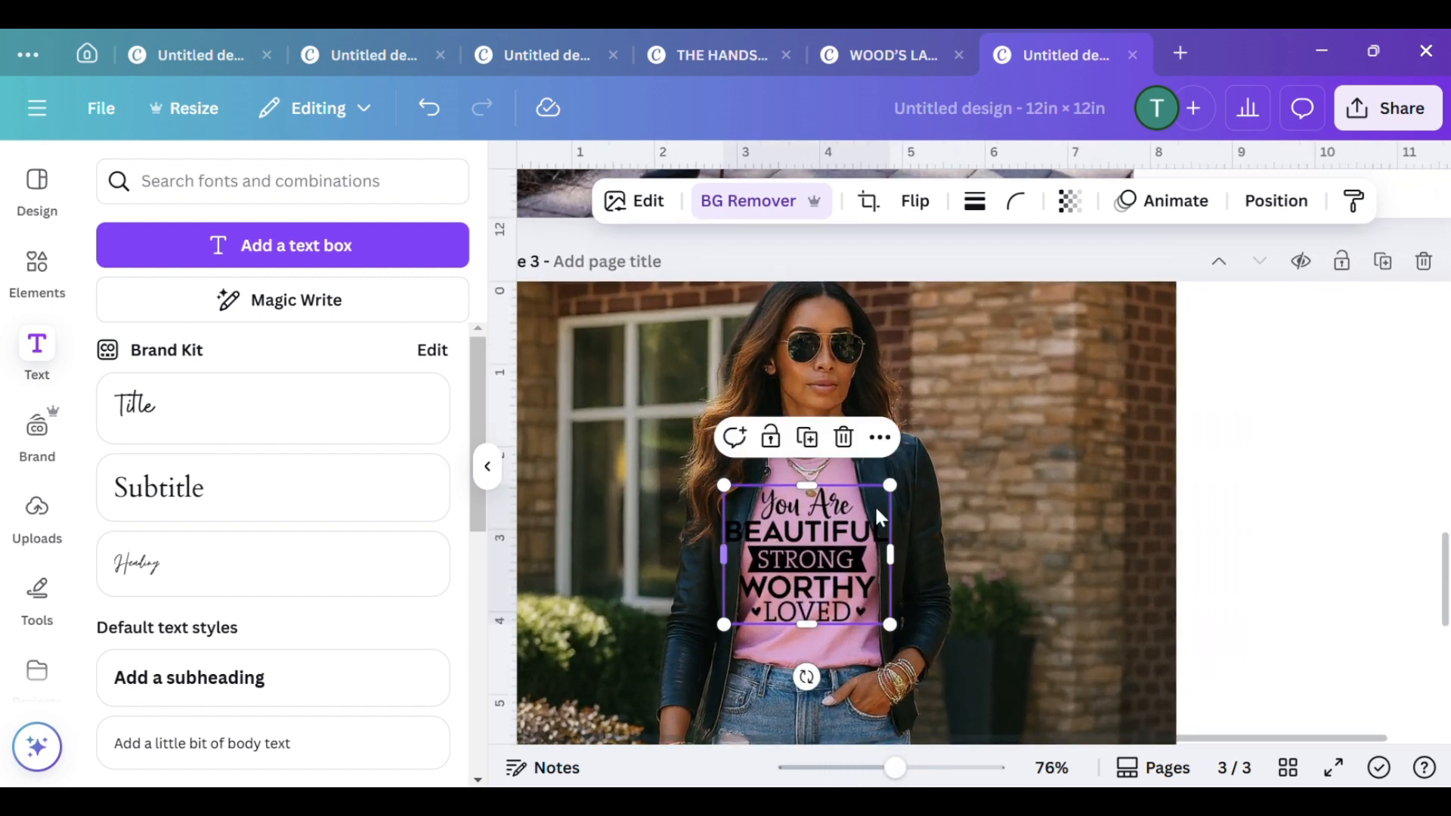
left_click_drag(890, 485, 862, 501)
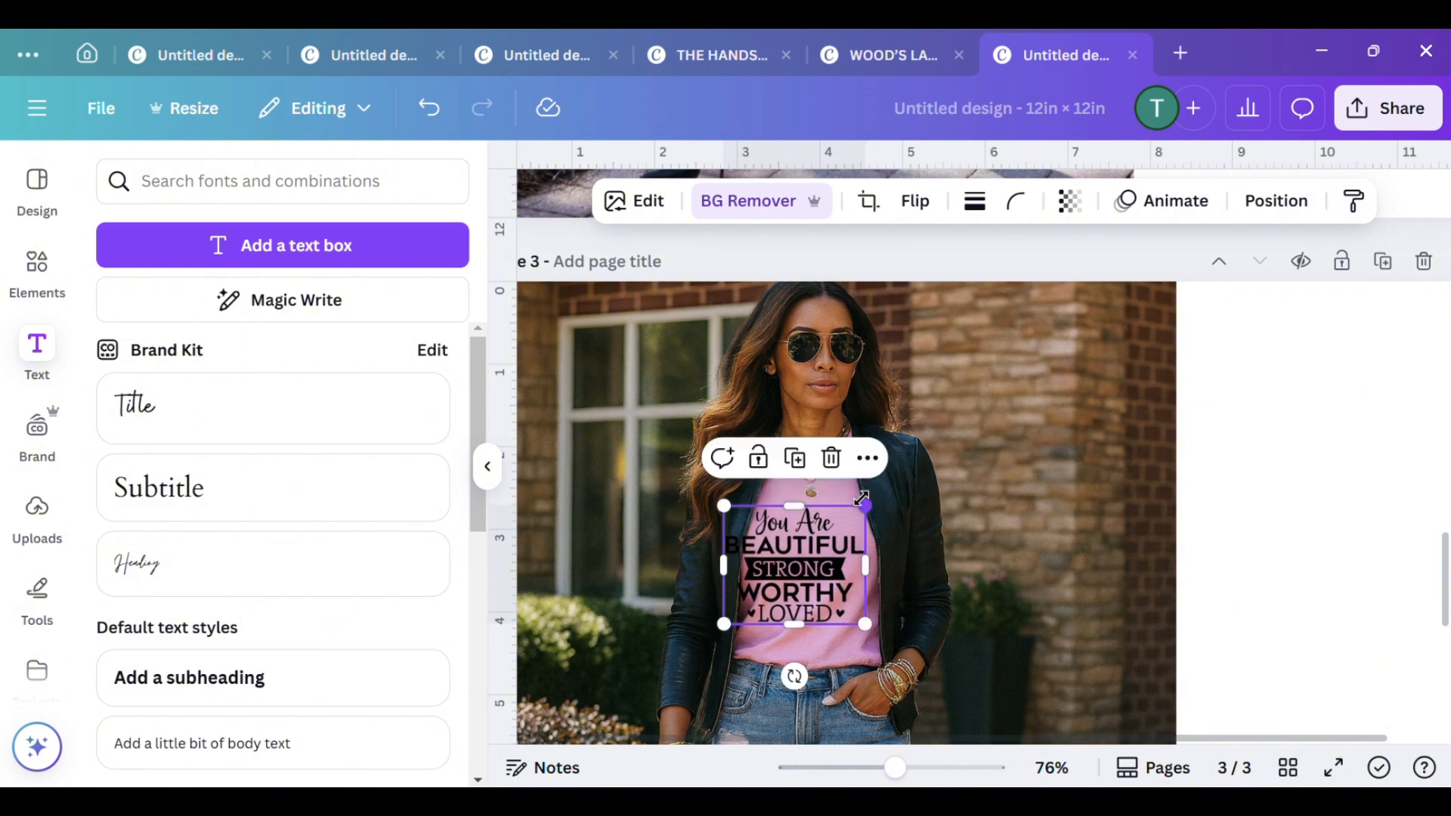
left_click_drag(781, 580, 796, 566)
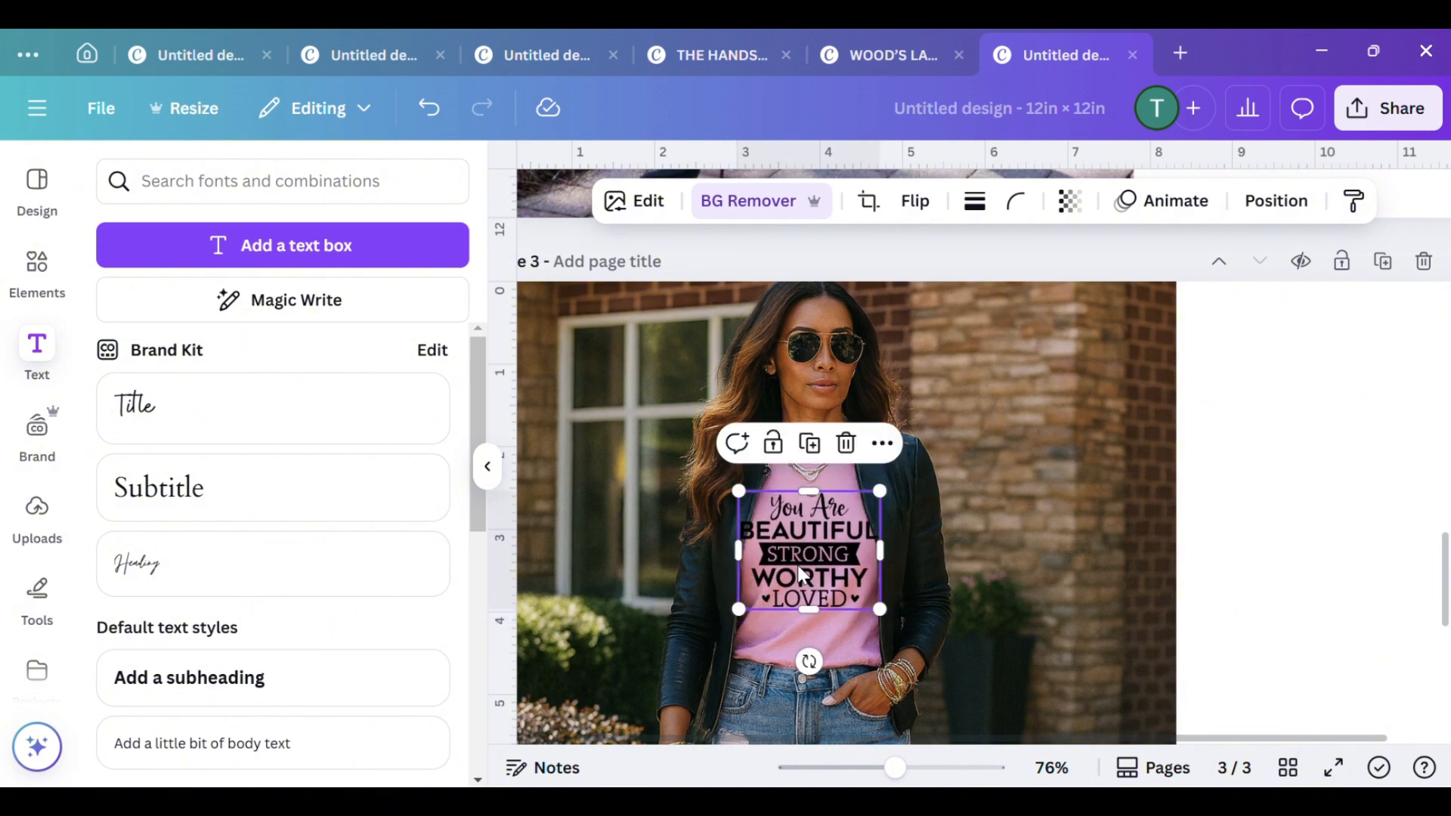
left_click_drag(880, 608, 824, 563)
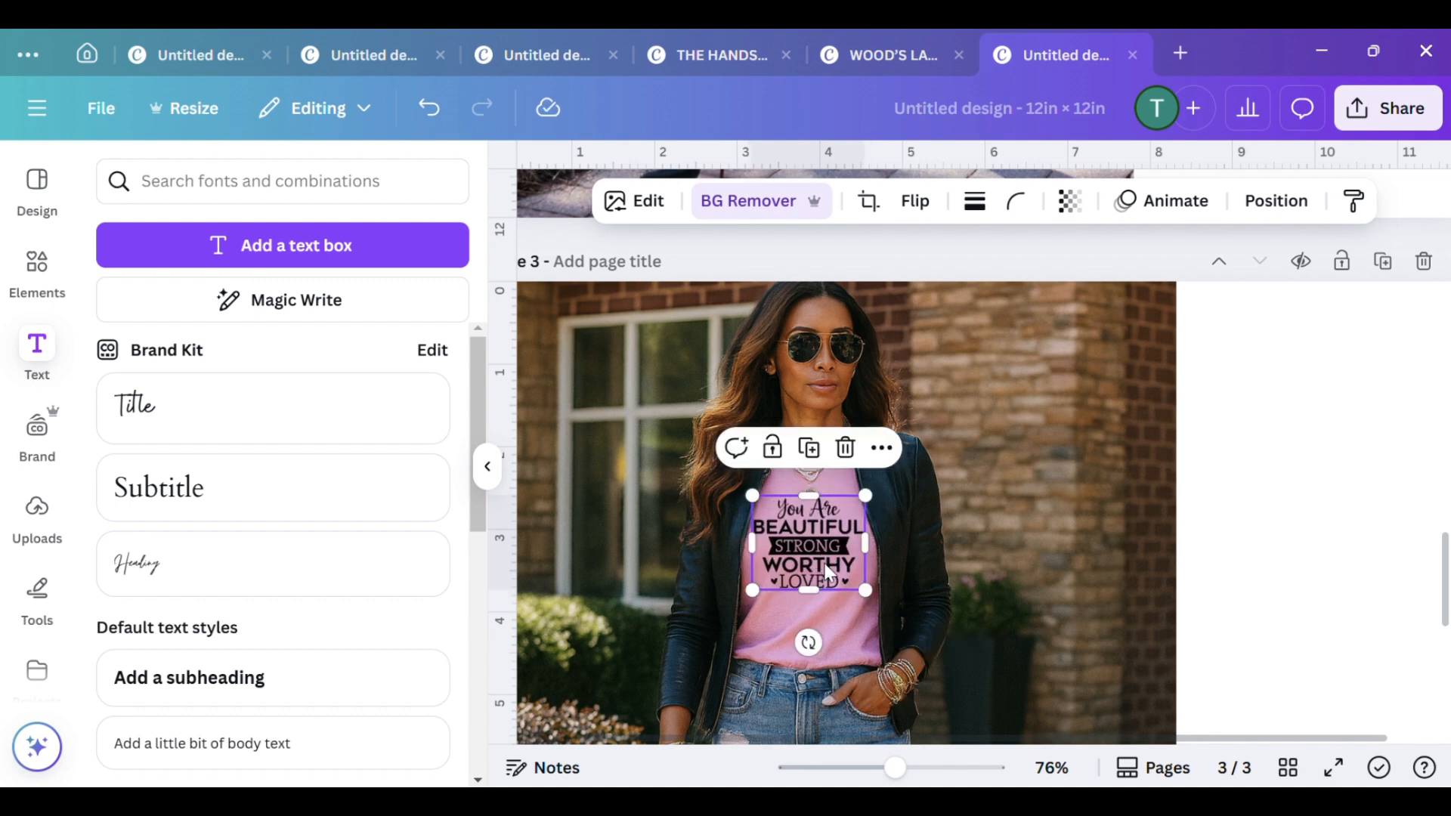
left_click(1337, 492)
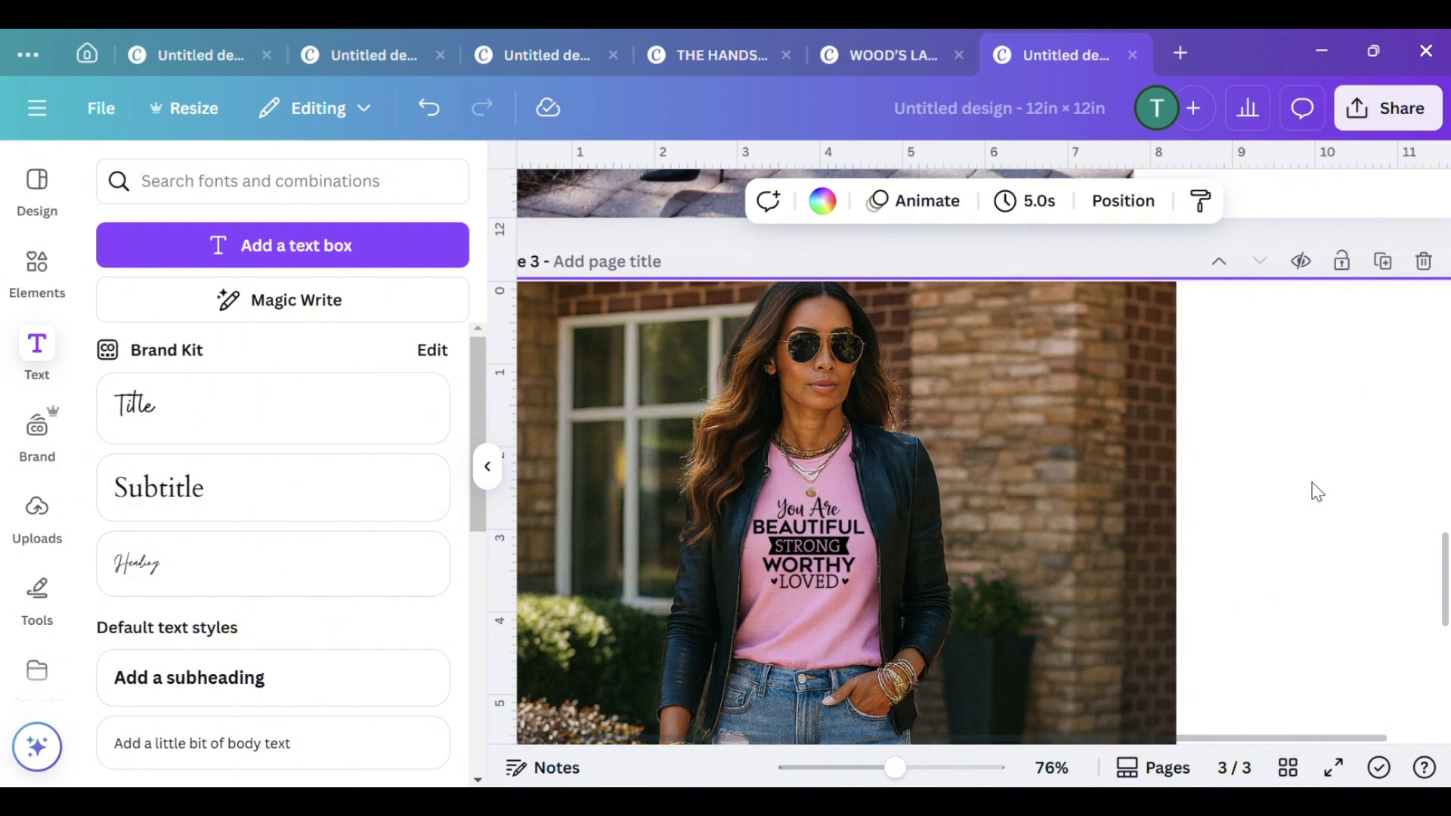
Examine the page 3 mockup from head to shoes, checking how the quote graphic sits on the T-shirt
scroll(1318, 492, "down", 1)
scroll(1316, 466, "up", 1)
scroll(1270, 404, "down", 3)
scroll(1270, 404, "up", 5)
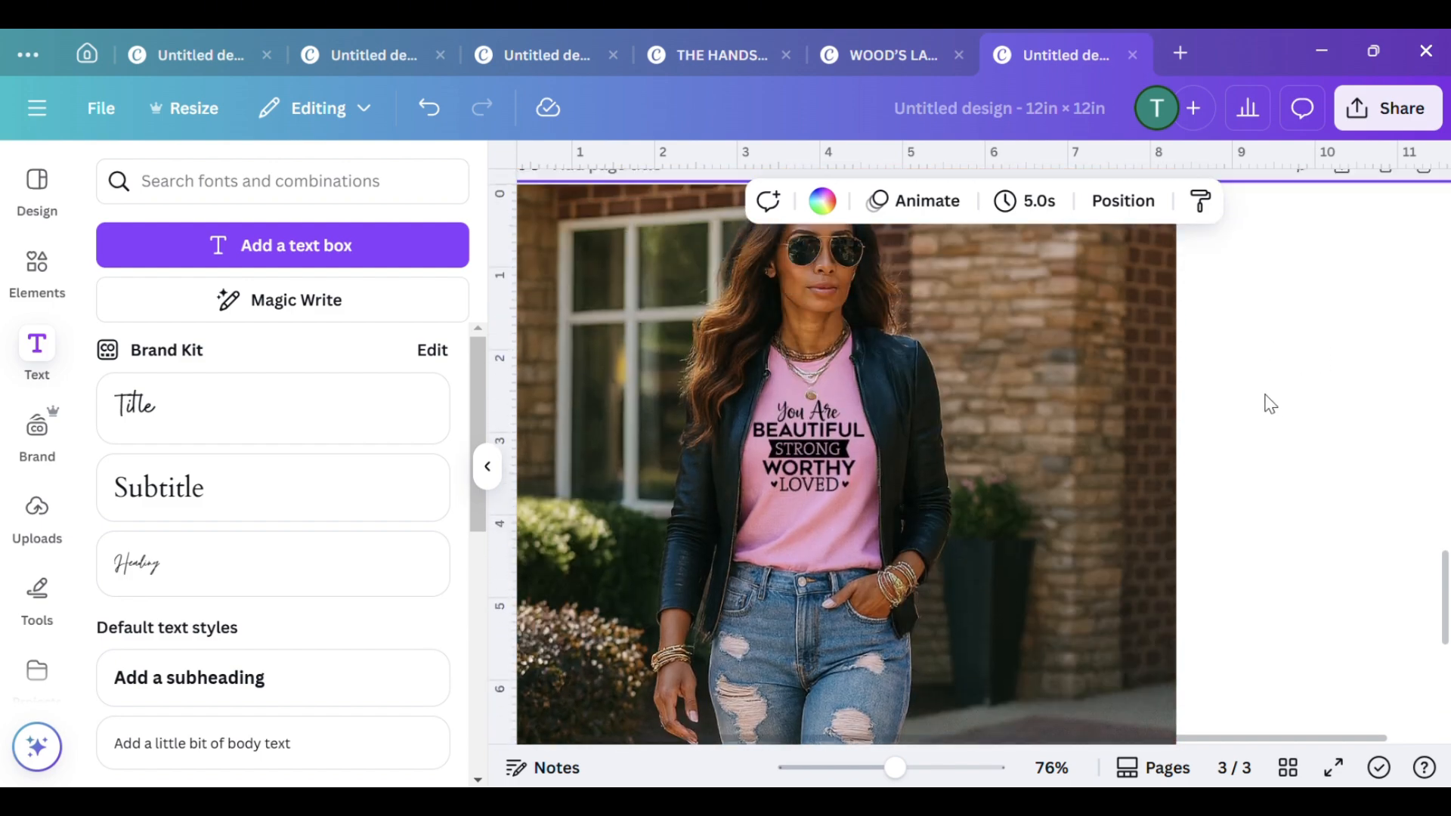
scroll(1270, 405, "down", 2)
scroll(1270, 405, "down", 2)
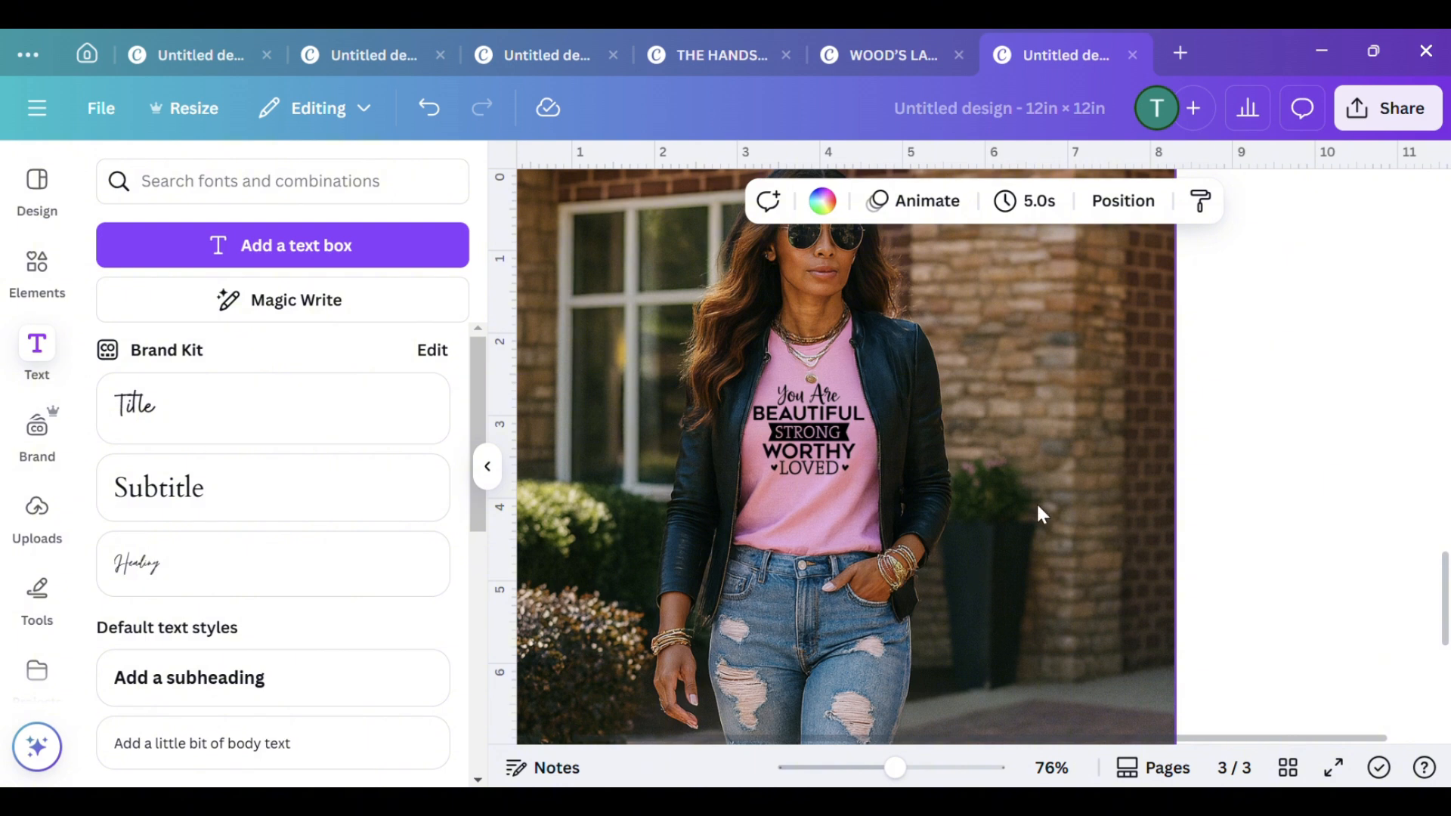
scroll(982, 474, "up", 2)
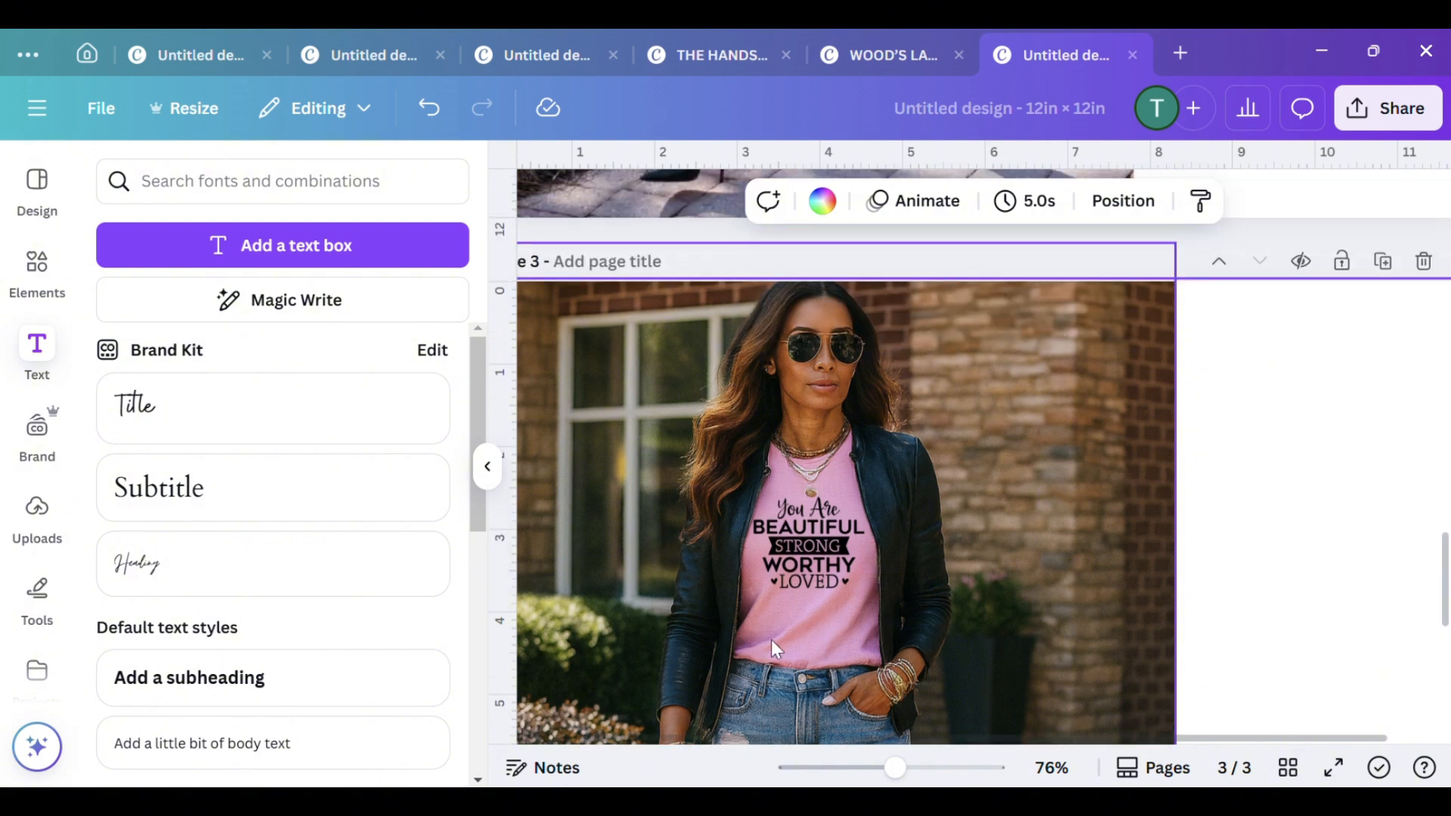
left_click(843, 556)
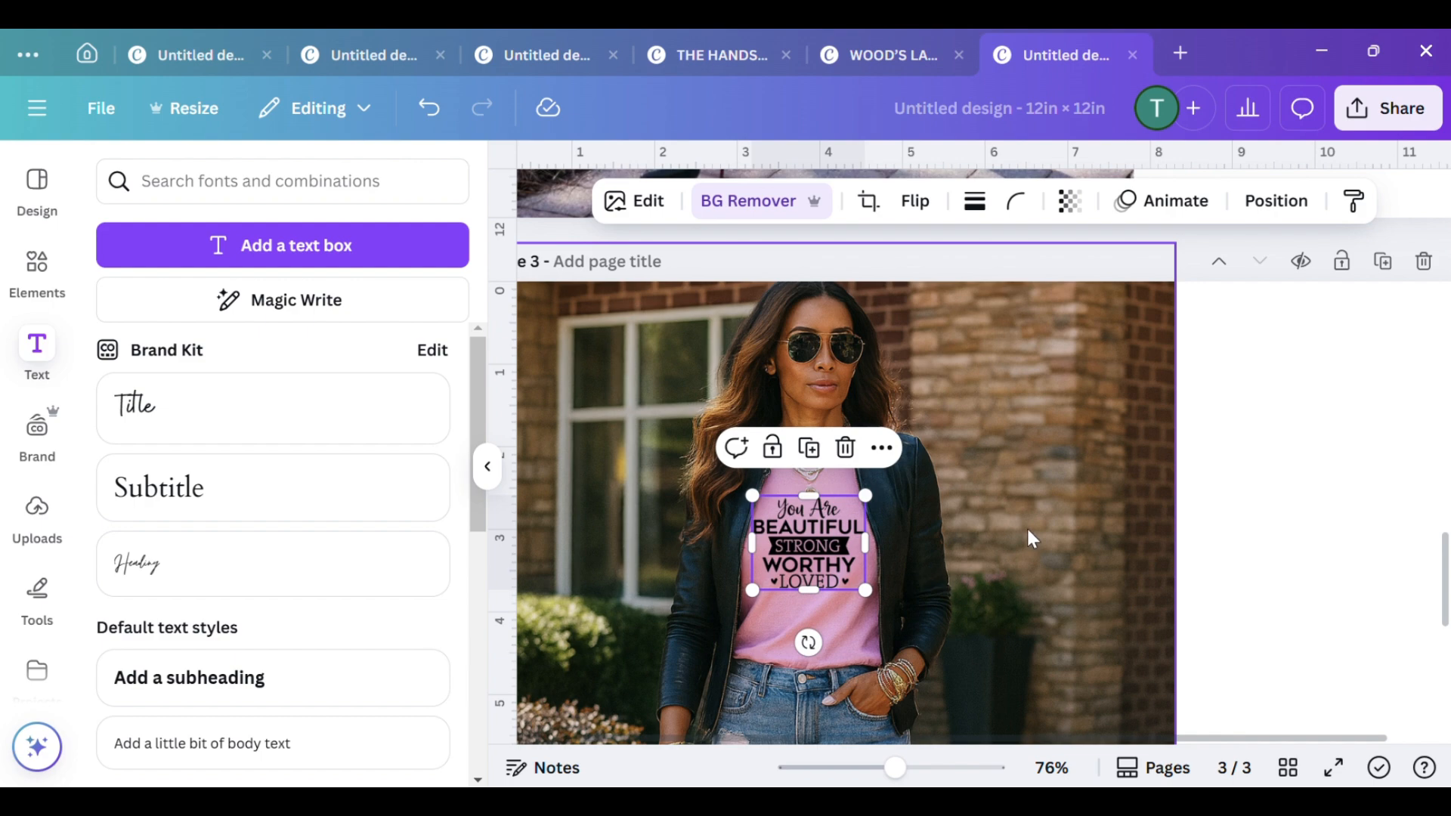
scroll(1026, 529, "down", 4)
scroll(1159, 493, "down", 5)
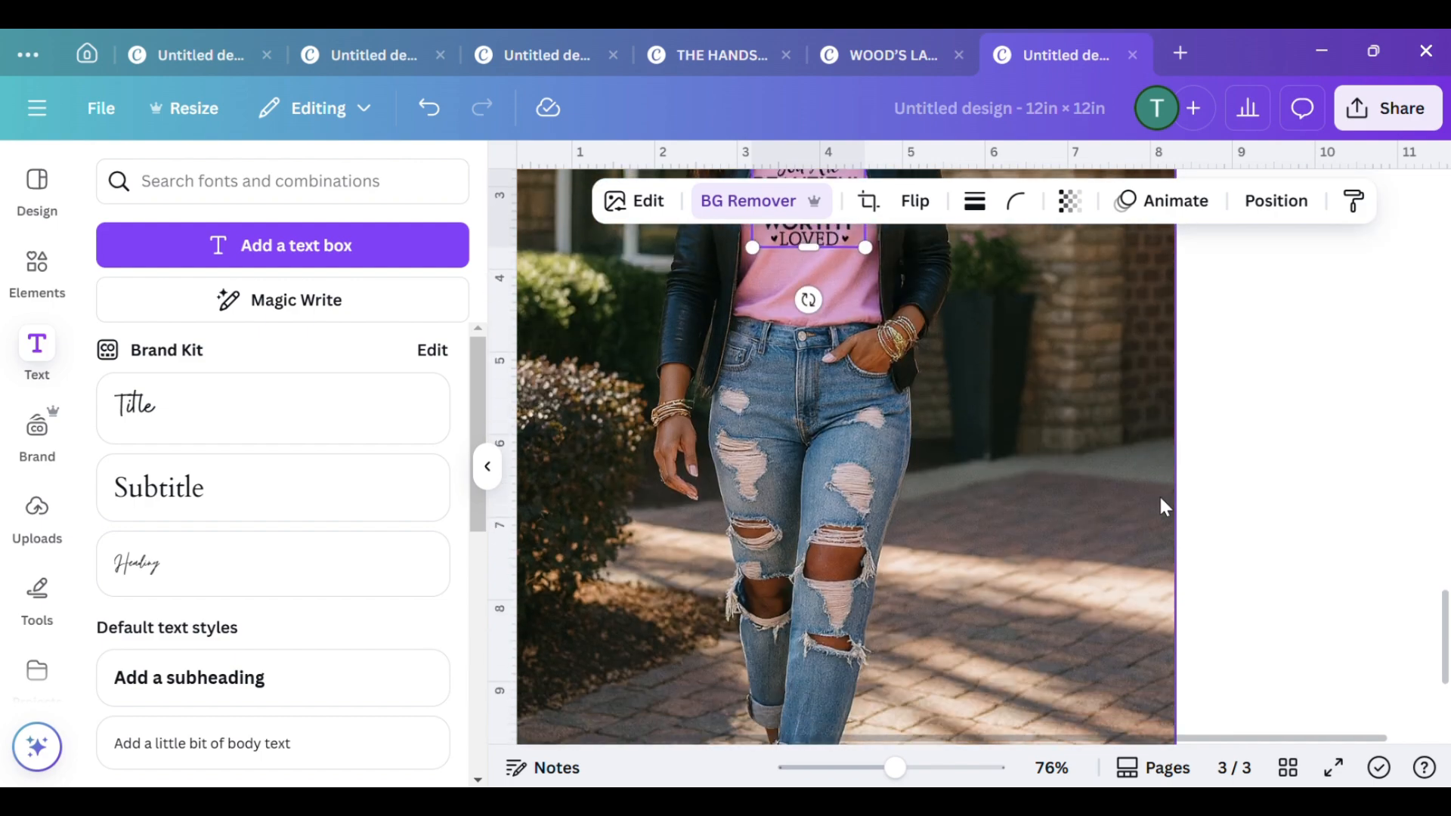
scroll(1160, 497, "up", 1)
scroll(819, 556, "up", 5)
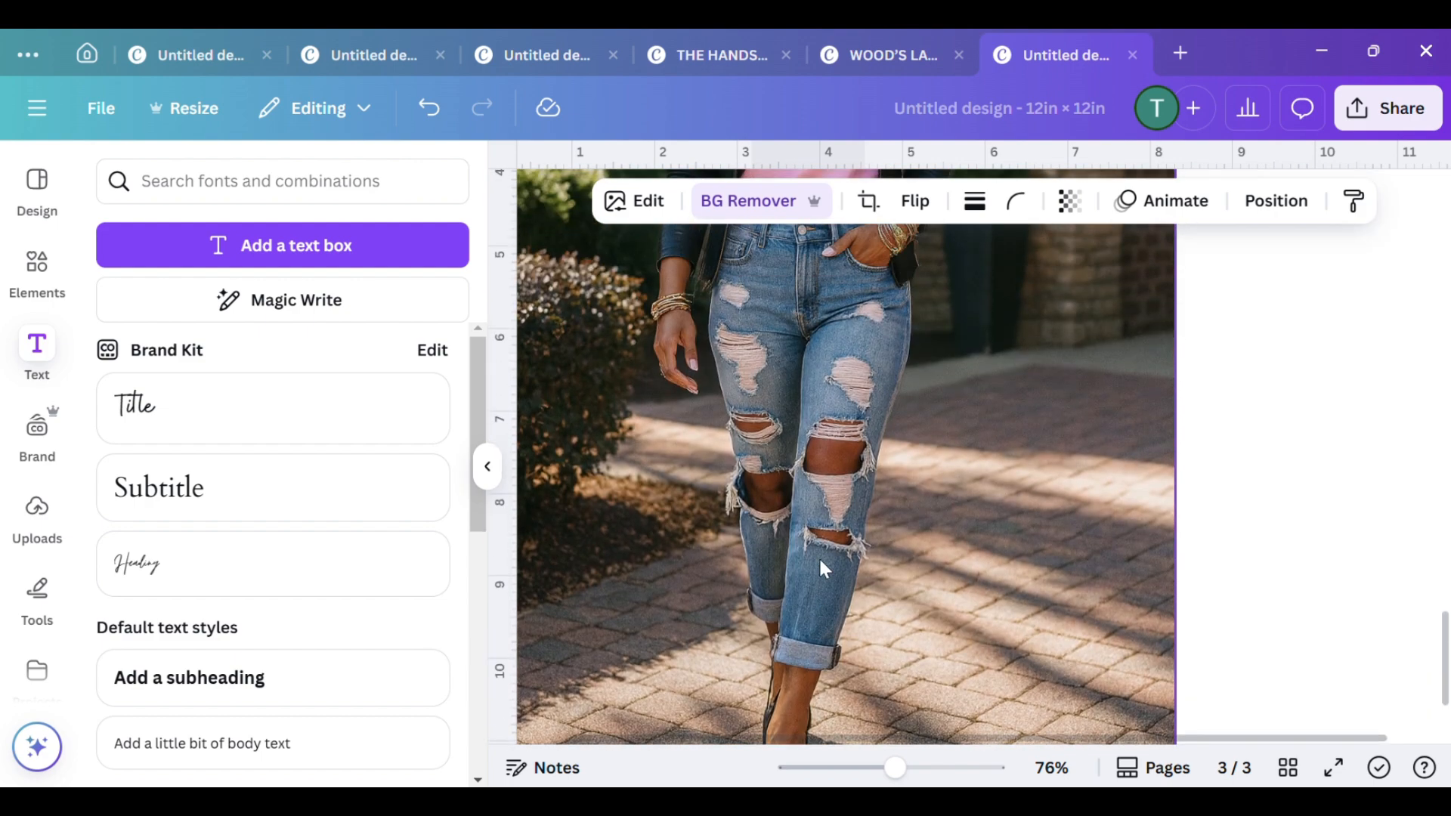
scroll(825, 546, "down", 6)
scroll(836, 492, "up", 5)
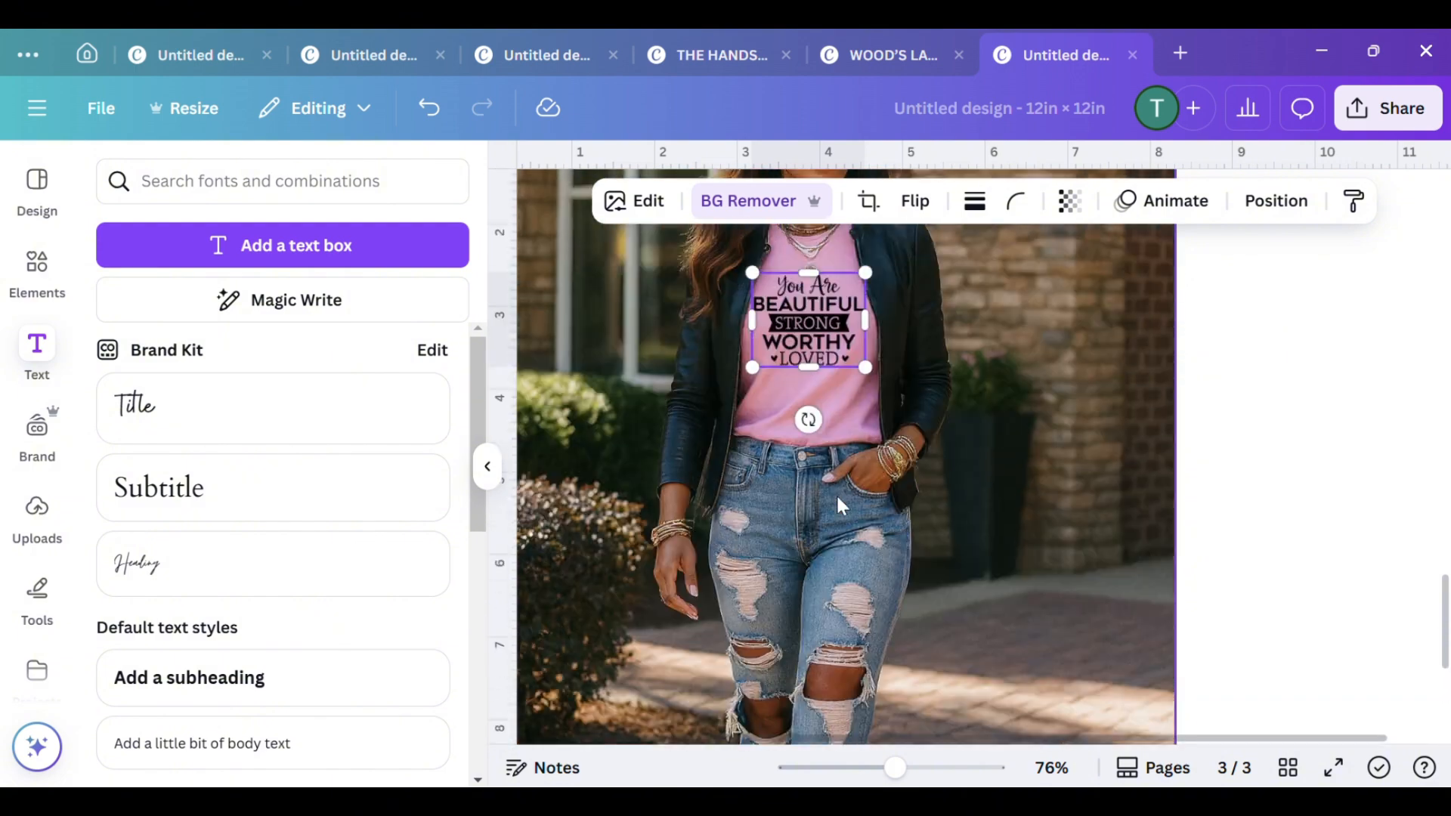
scroll(879, 647, "down", 1)
scroll(835, 608, "up", 2)
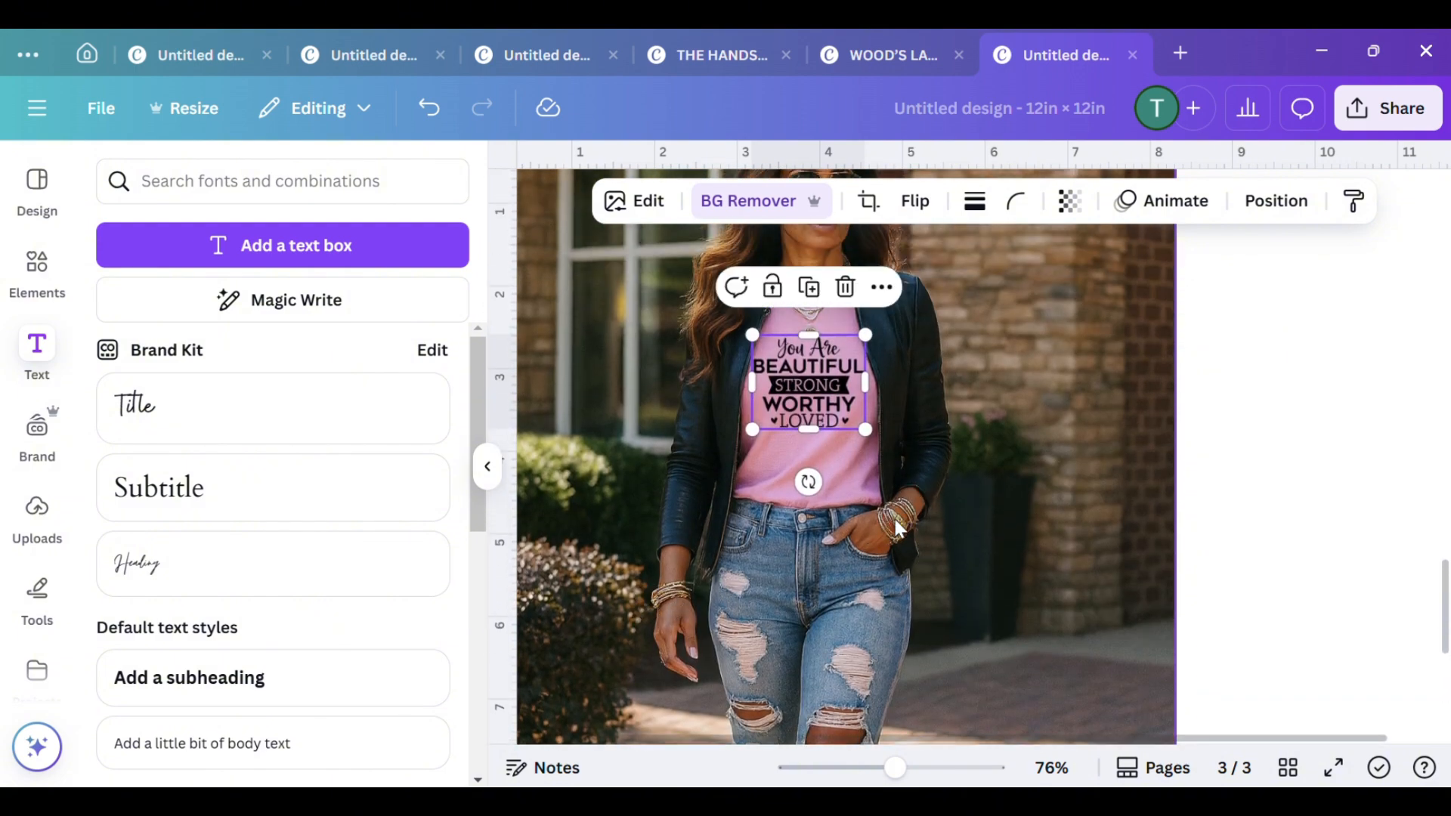
Compare the original outfit photo on page 2 with the pink T-shirt mockup on page 3
scroll(890, 529, "up", 3)
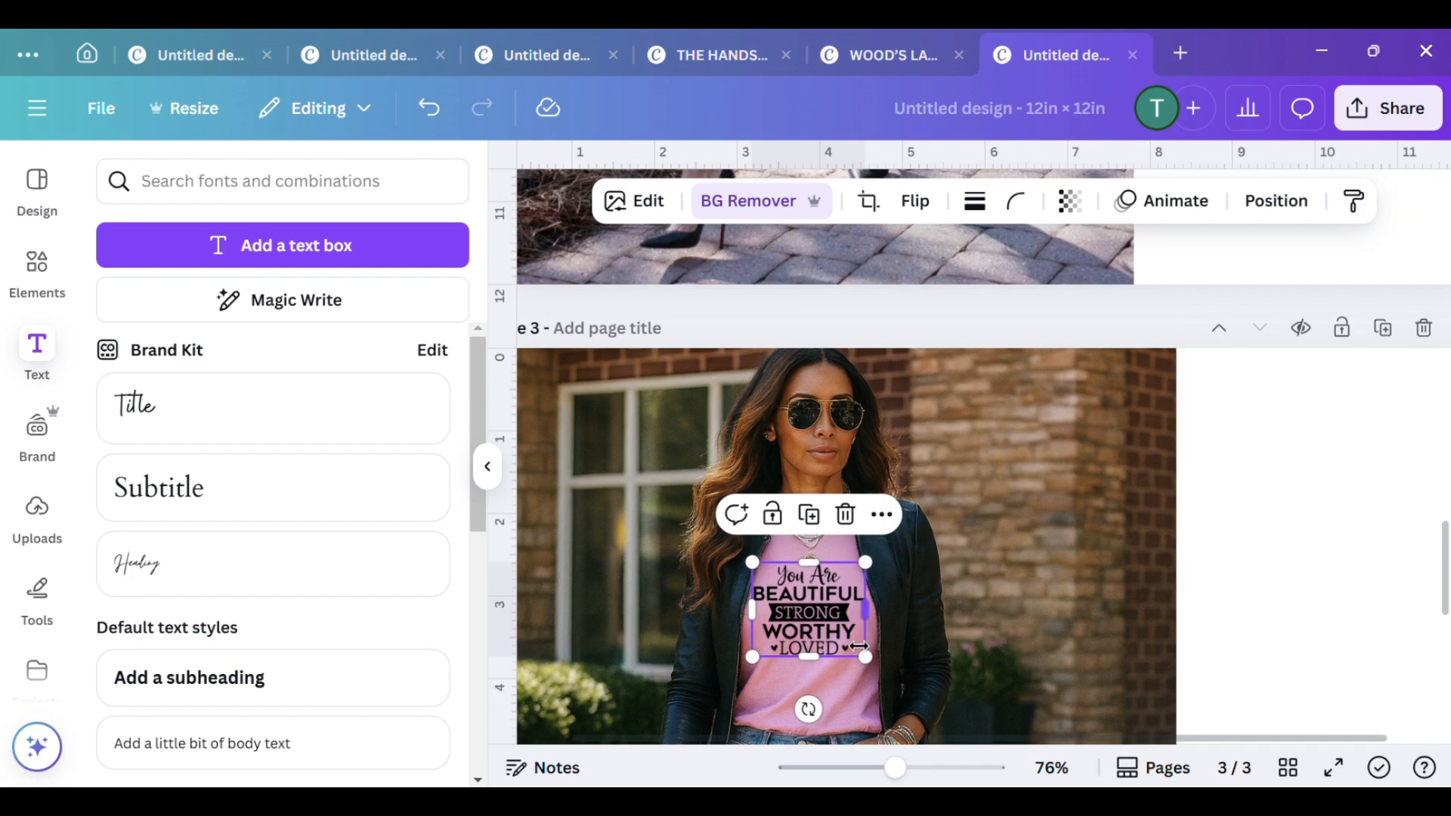
scroll(965, 496, "up", 3)
scroll(962, 492, "up", 10)
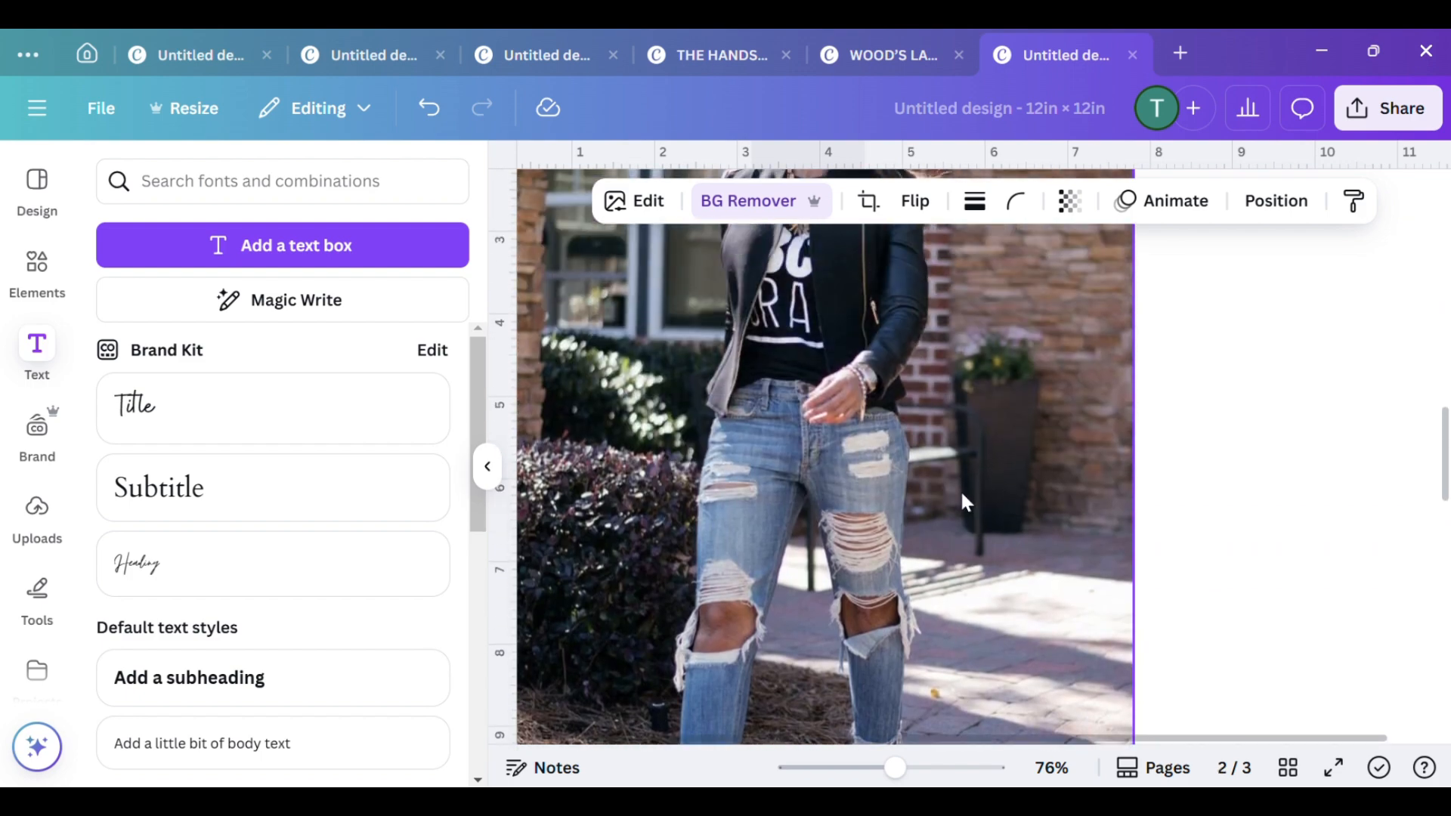
scroll(838, 551, "down", 10)
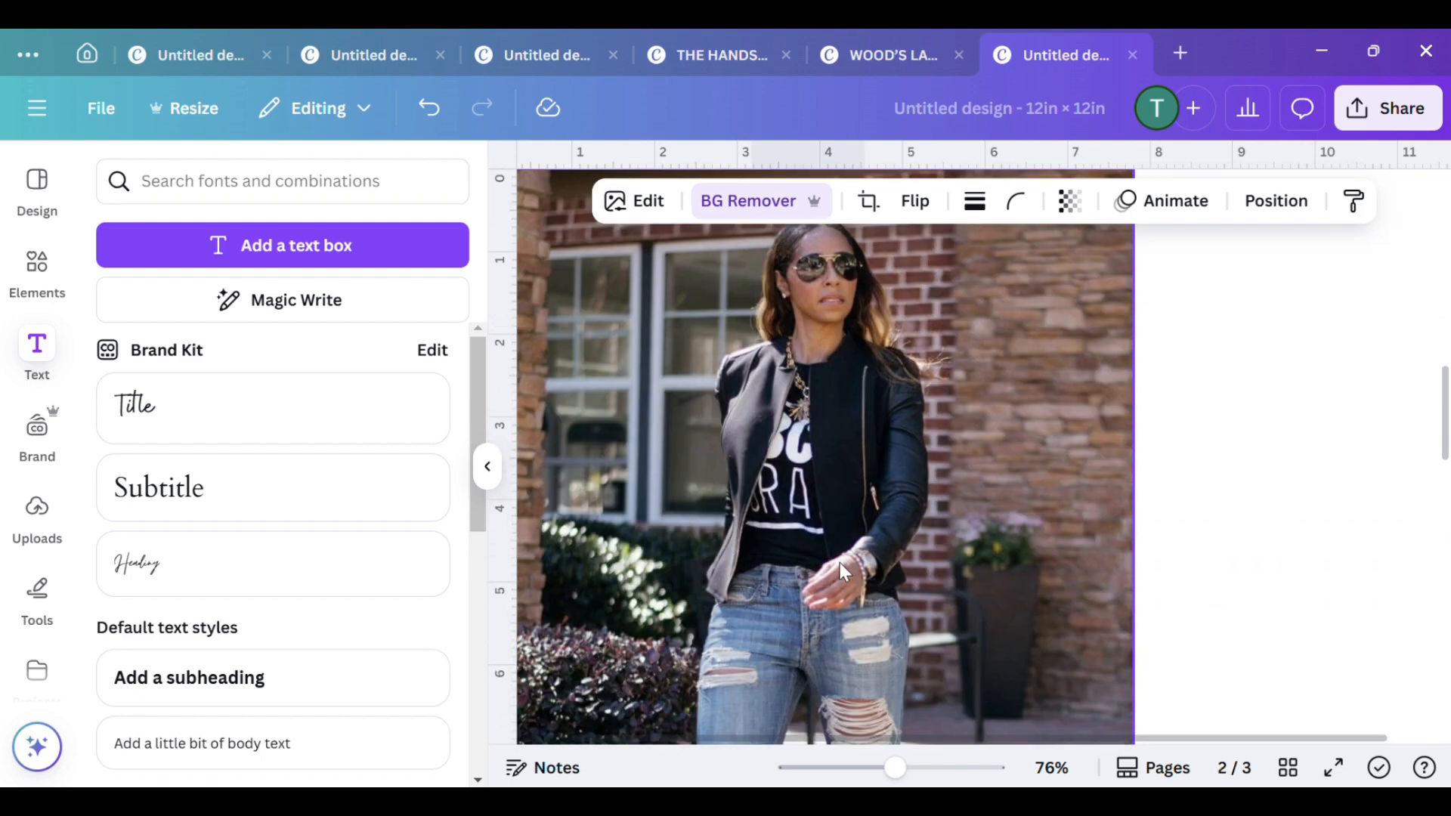
scroll(842, 567, "down", 8)
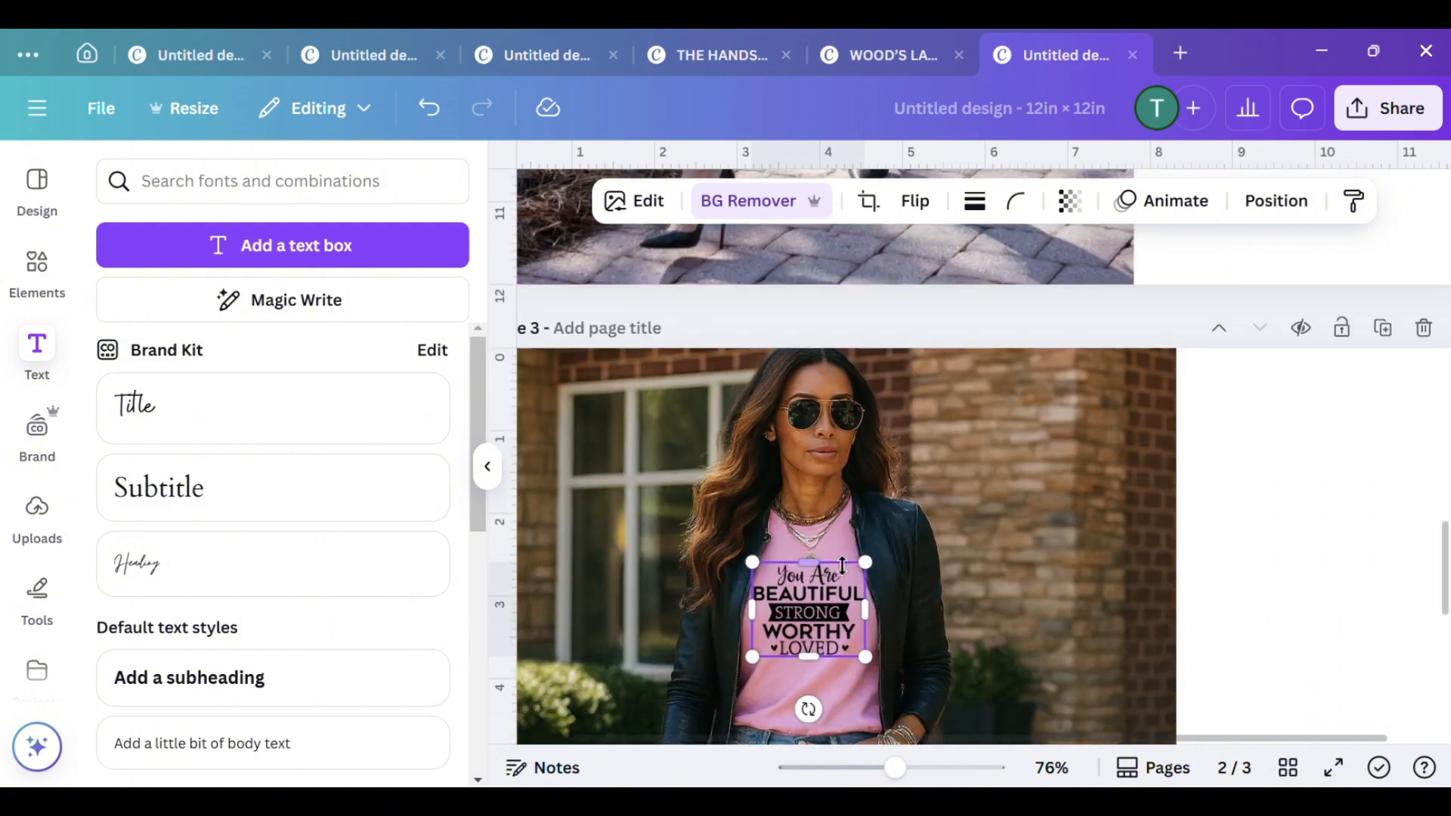
scroll(842, 566, "up", 6)
scroll(844, 570, "up", 12)
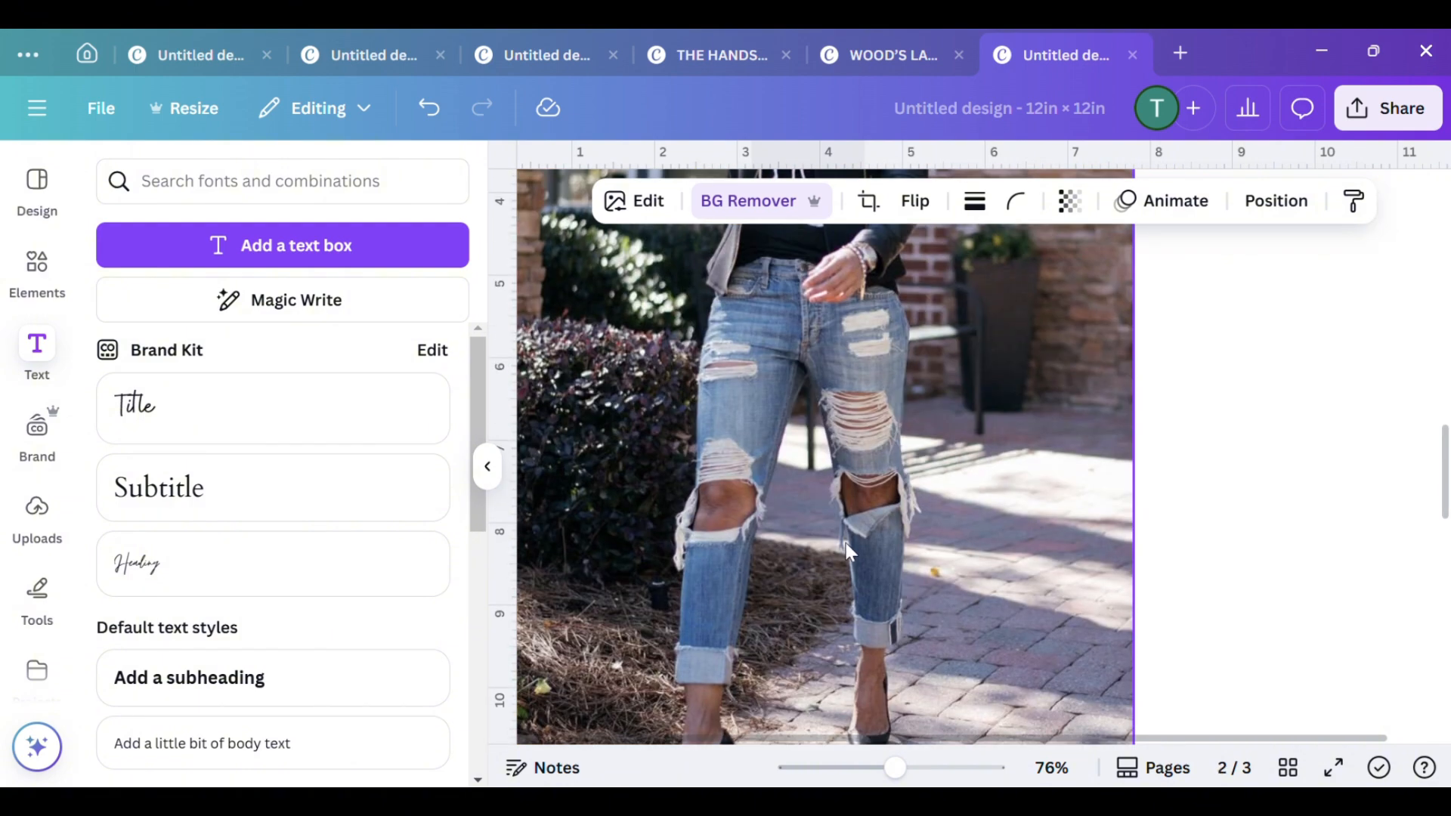
scroll(845, 538, "down", 7)
scroll(846, 541, "down", 7)
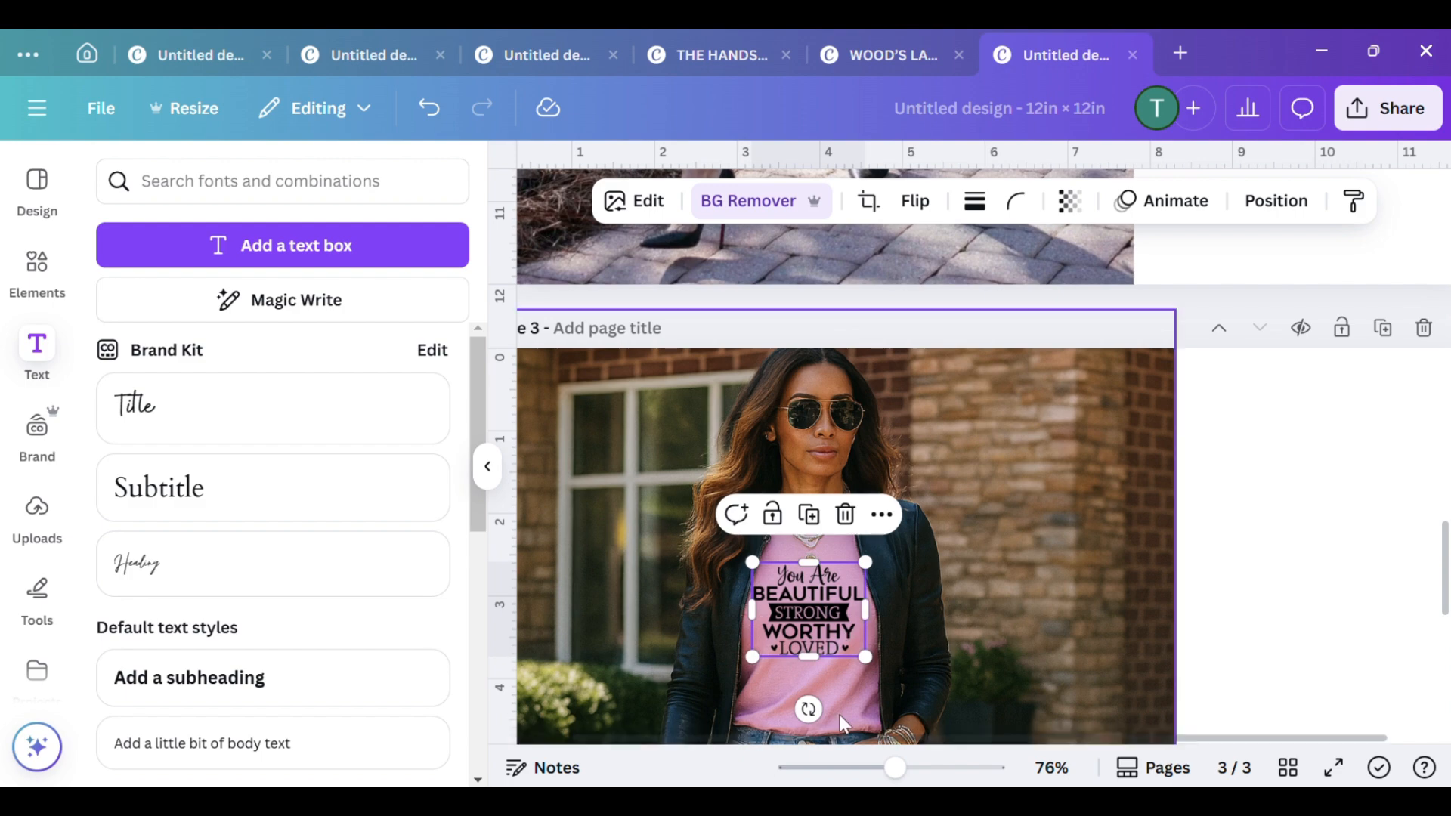
scroll(841, 701, "up", 6)
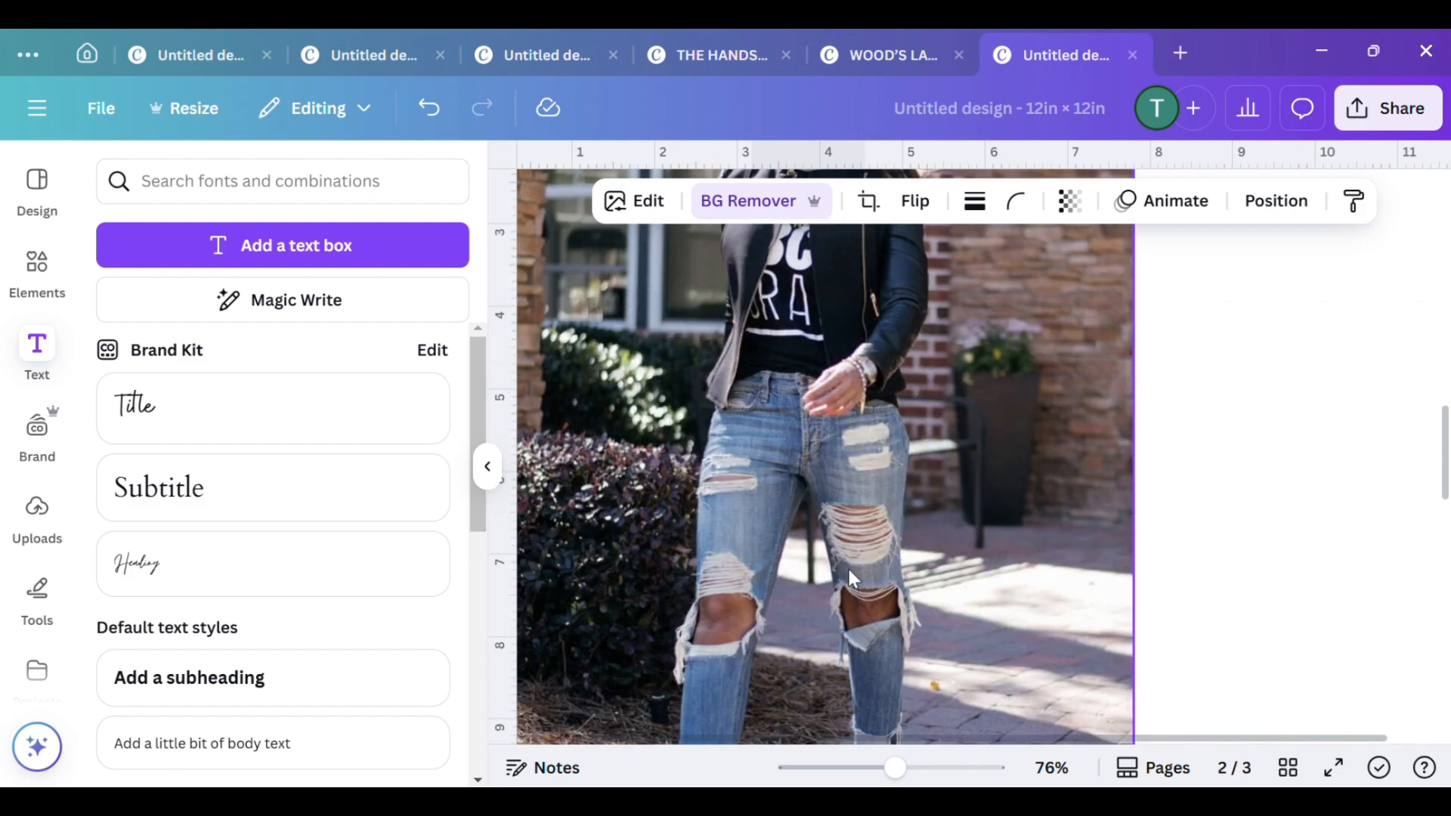
scroll(849, 569, "down", 7)
scroll(848, 556, "down", 5)
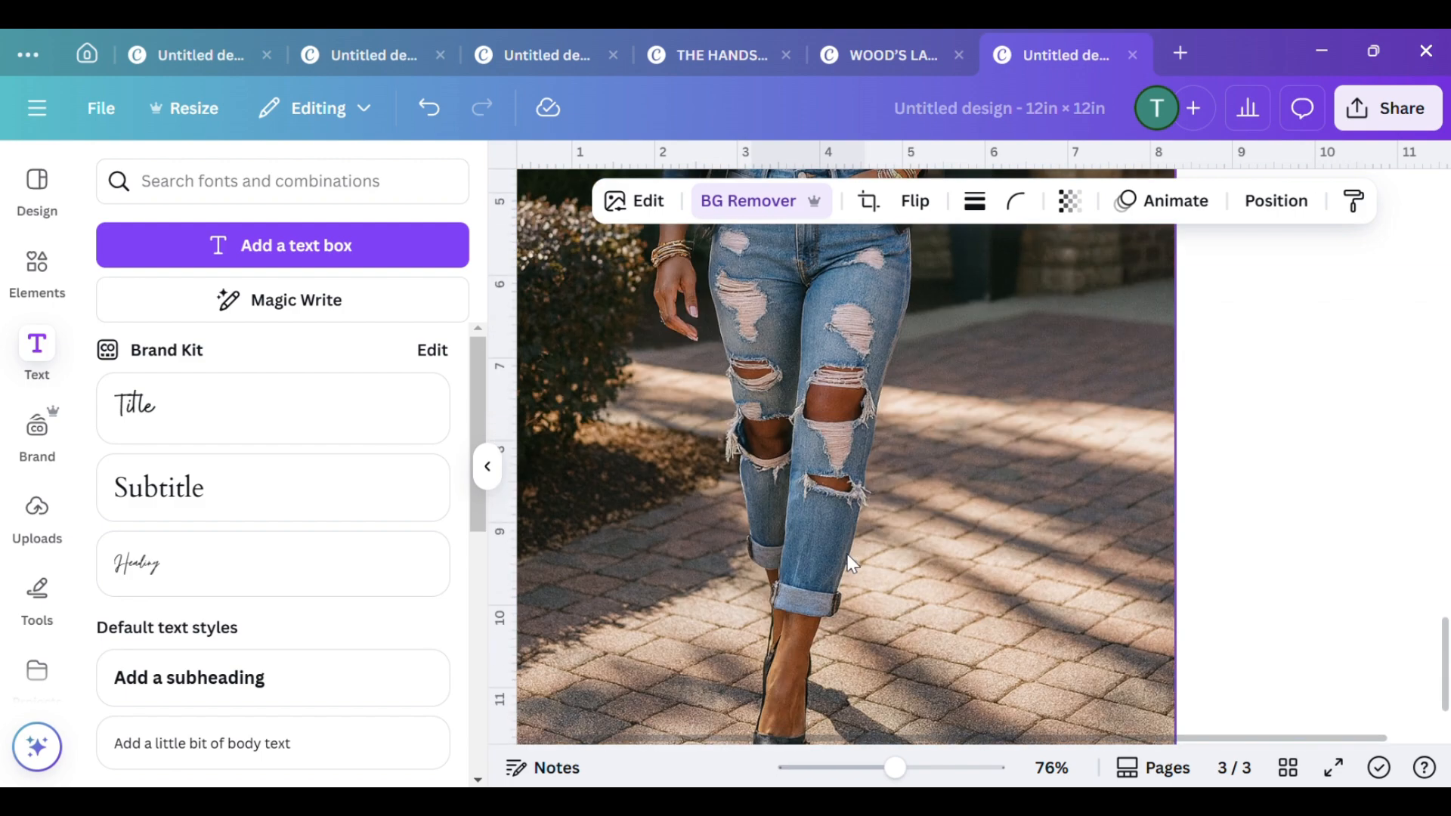
scroll(833, 598, "up", 5)
scroll(831, 593, "up", 4)
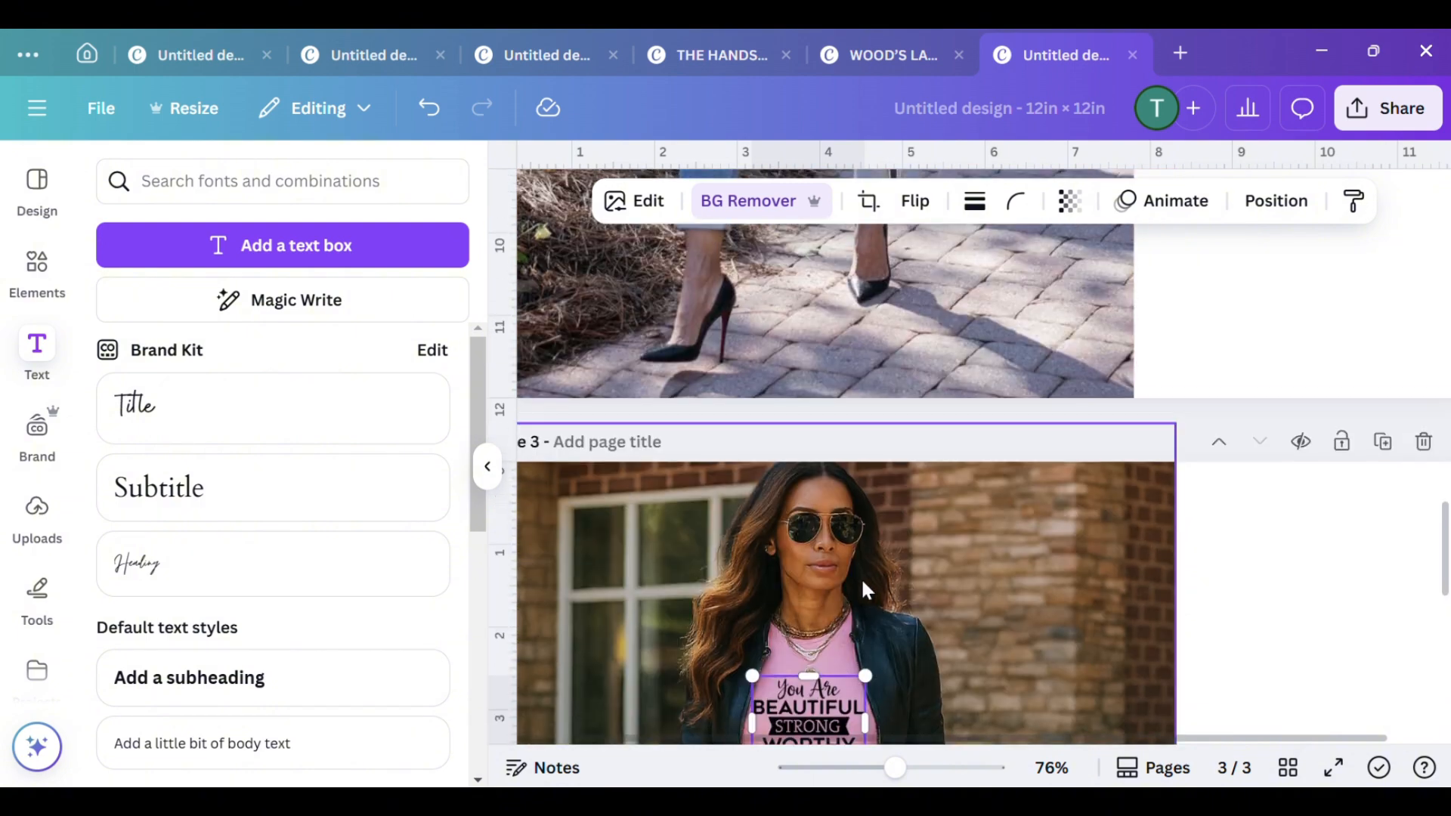
scroll(1047, 489, "up", 3)
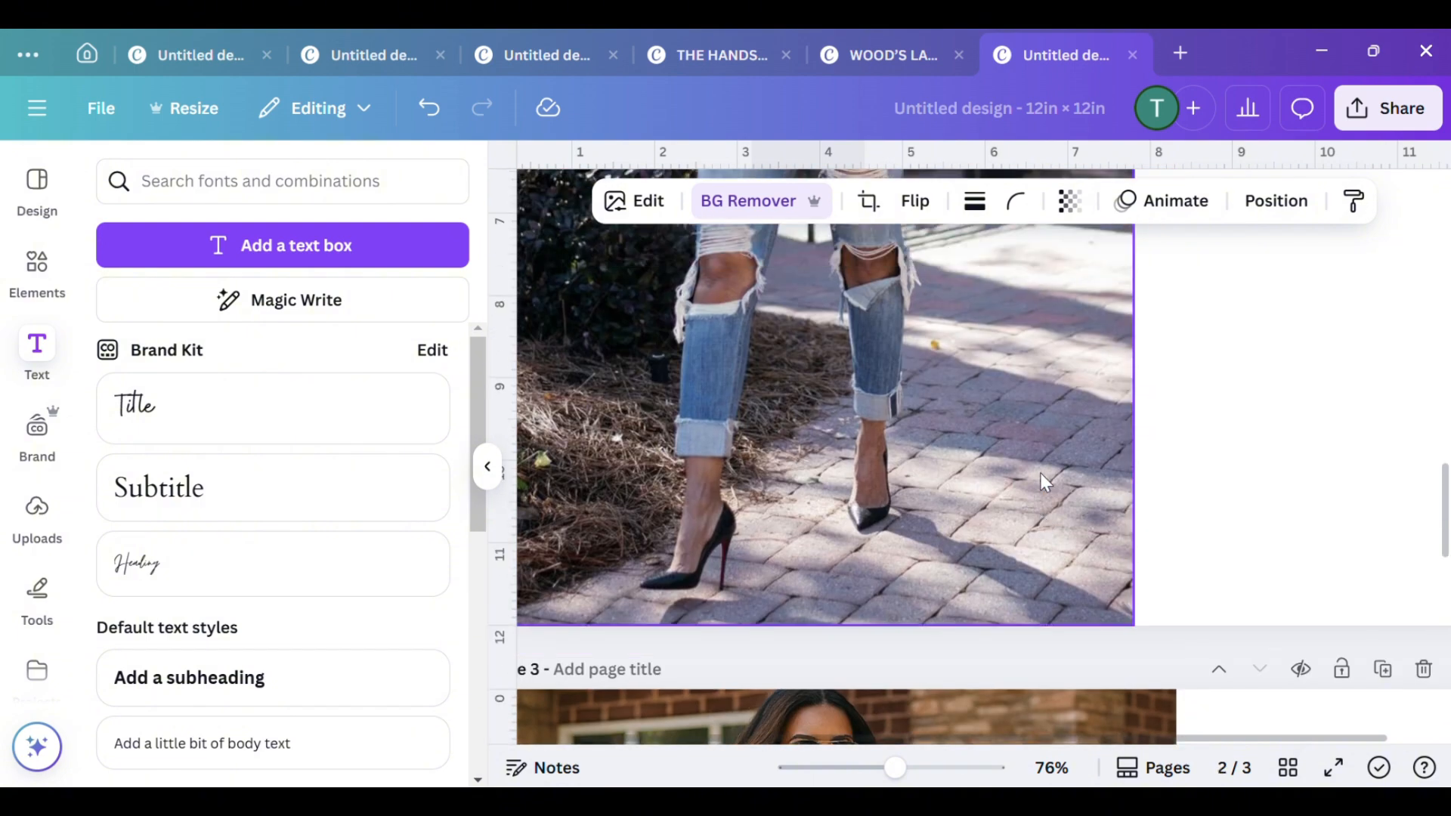
scroll(907, 512, "down", 3)
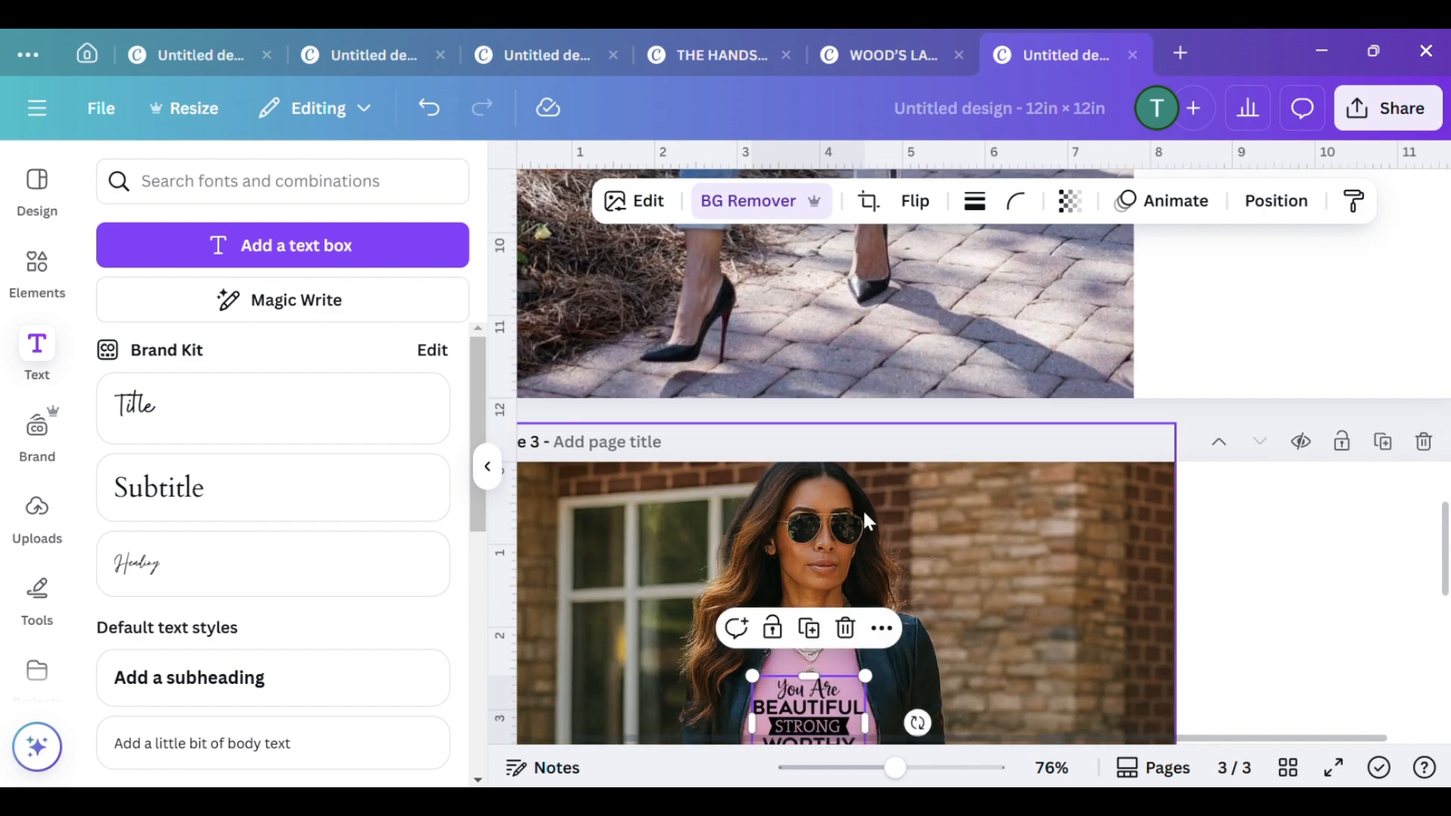
scroll(985, 543, "down", 3)
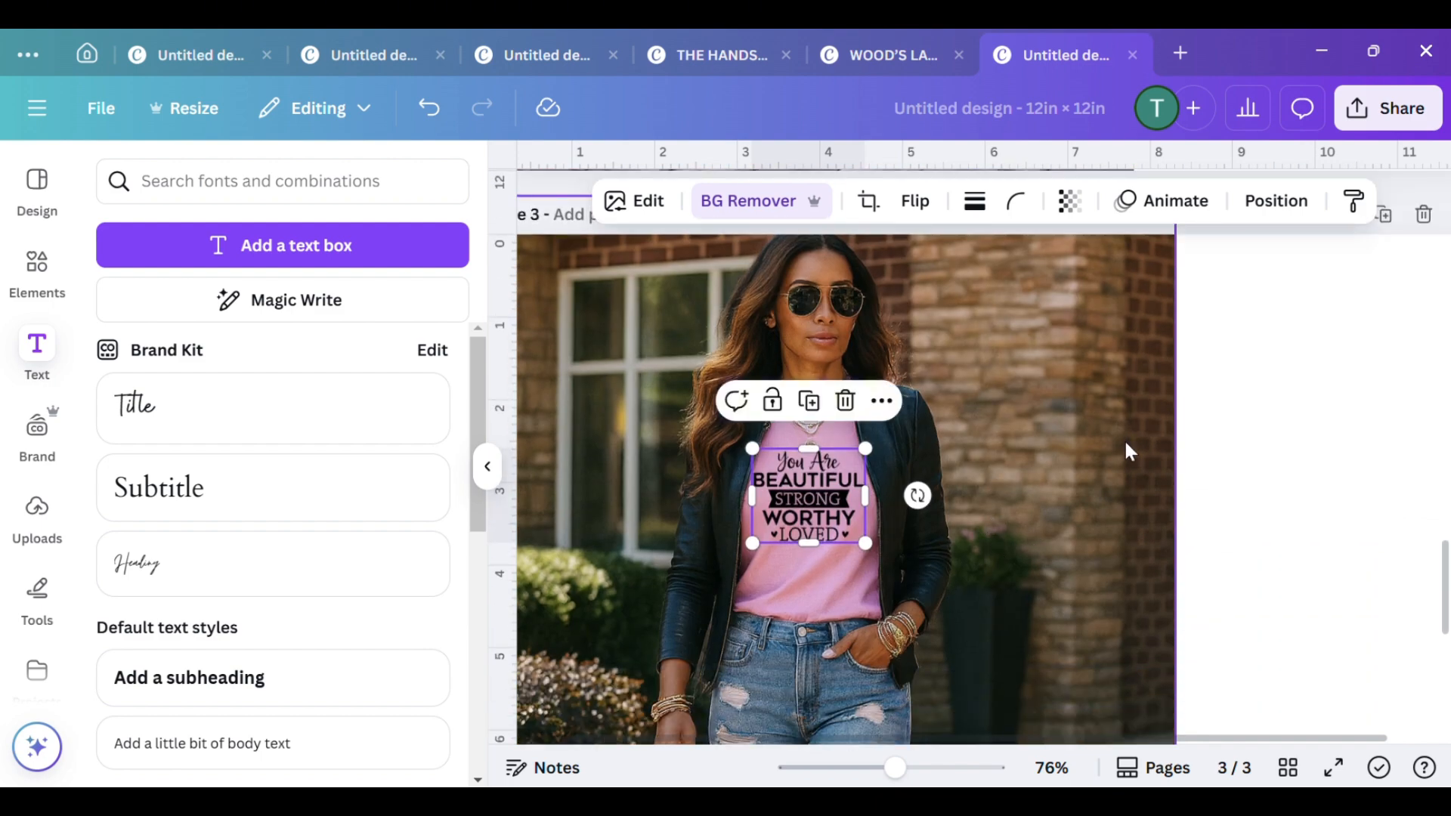
scroll(1123, 443, "down", 2)
left_click(1312, 438)
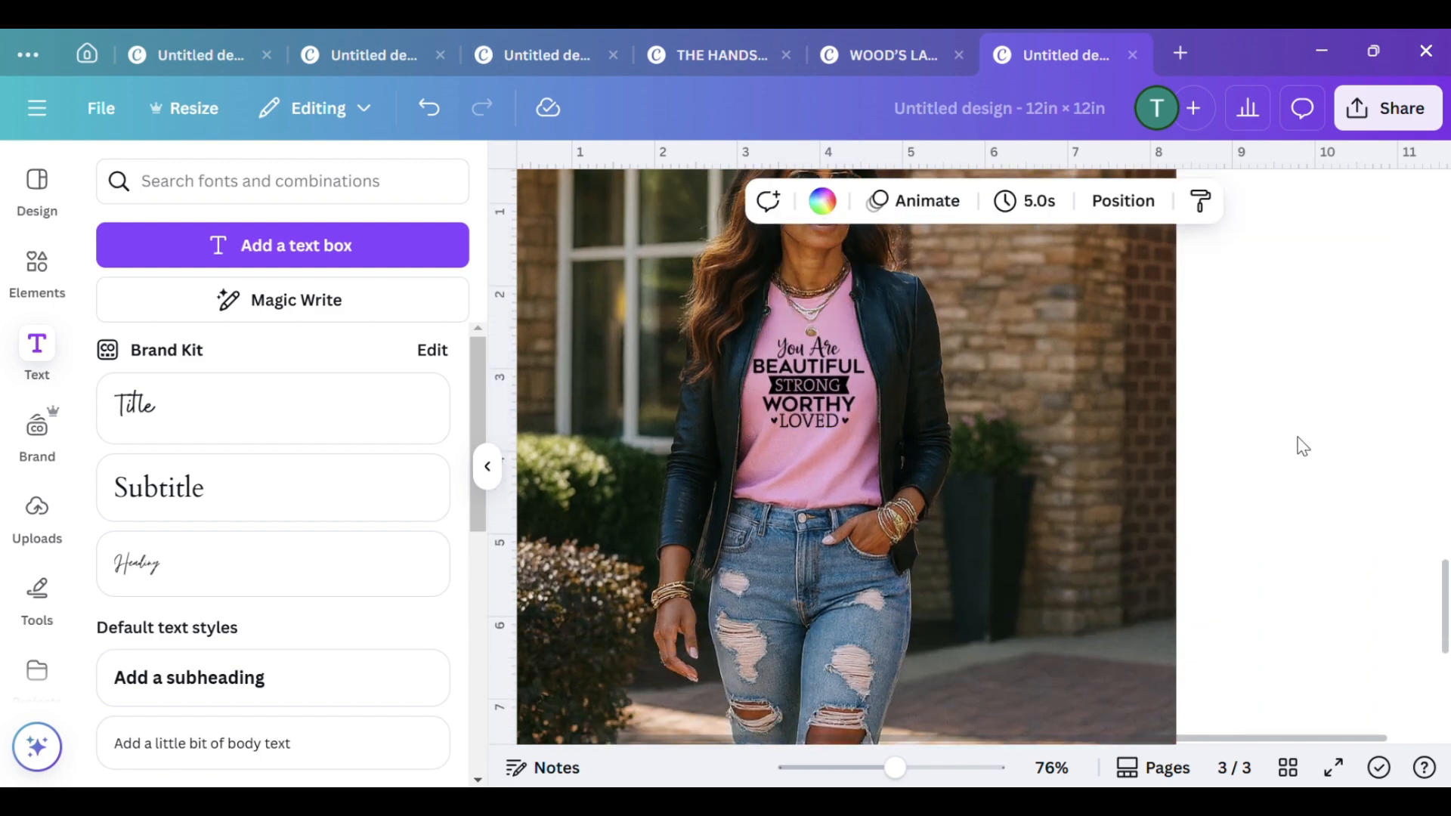
Move the quote graphic off the pink T-shirt onto the blank area beside the photo on page 3
scroll(1014, 468, "down", 4)
scroll(1014, 468, "up", 4)
left_click(795, 385)
mouse_move(797, 387)
left_mouse_down()
mouse_move(1346, 350)
mouse_move(1066, 424)
mouse_move(783, 406)
mouse_move(794, 375)
left_mouse_up()
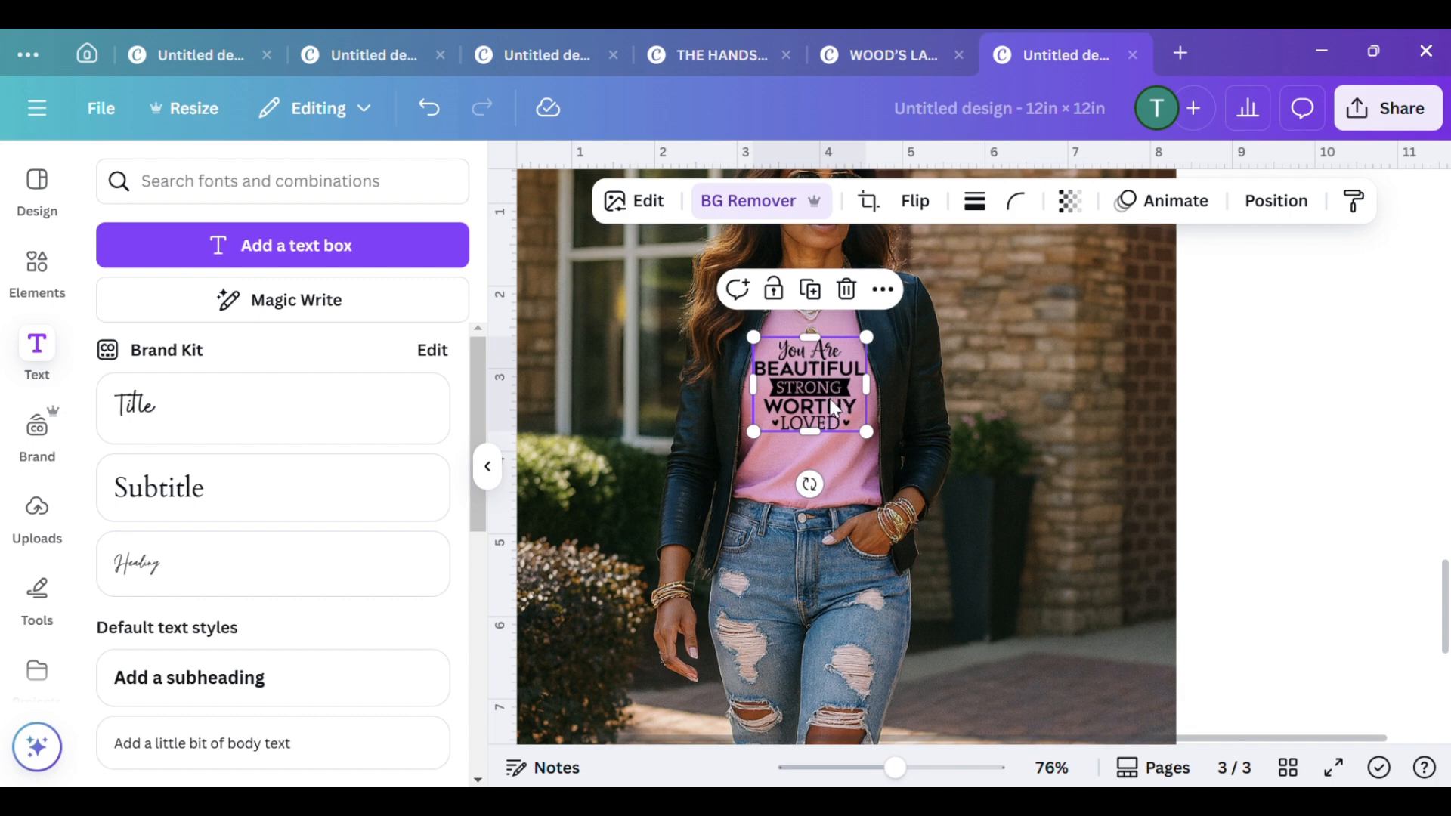
left_click_drag(806, 369, 1351, 386)
scroll(751, 512, "down", 5)
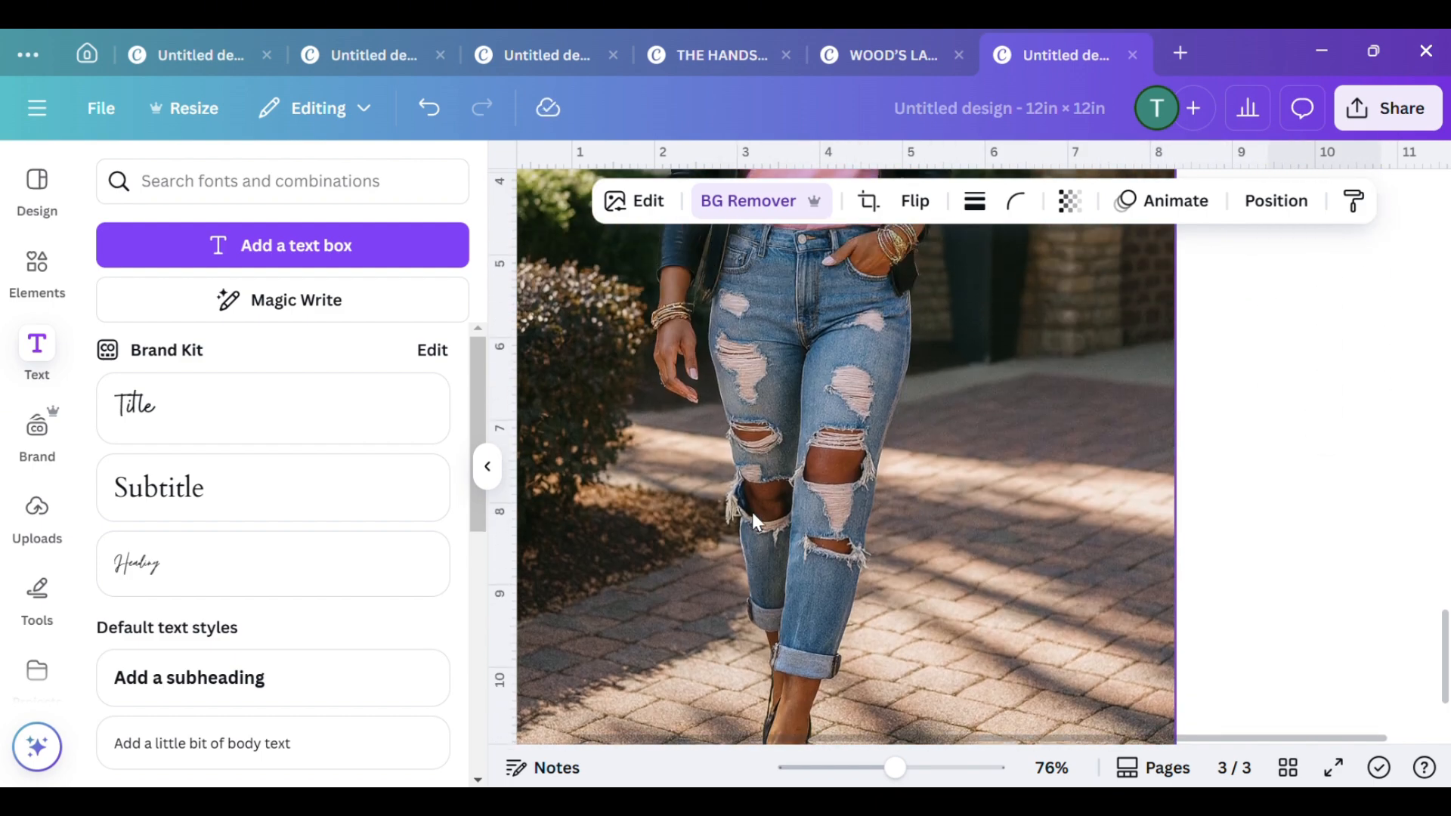
Scale down the page 3 photo from its top-right corner so its top edge meets the page's top edge
scroll(751, 512, "up", 8)
scroll(755, 497, "down", 2)
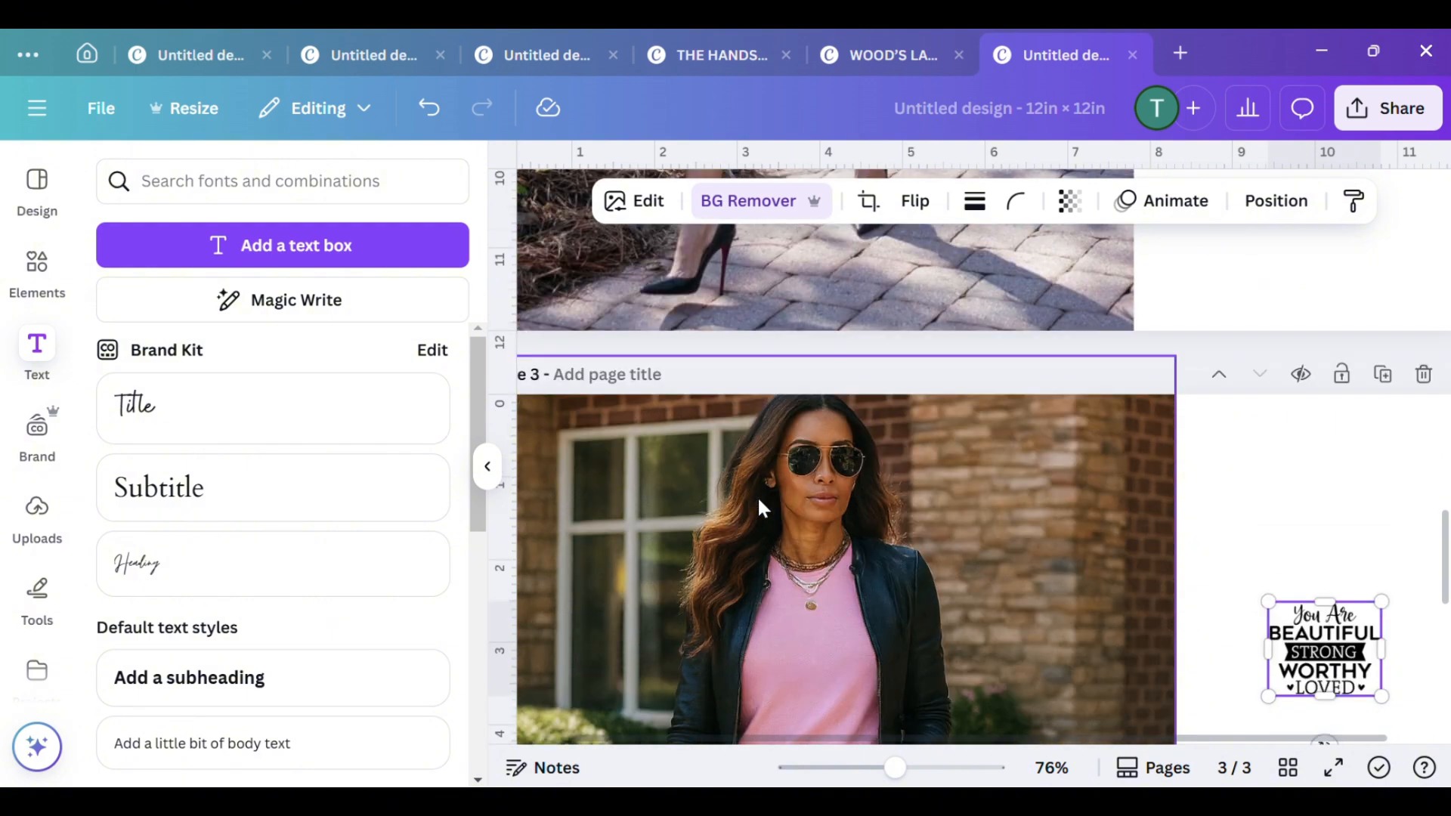
left_click(1145, 400)
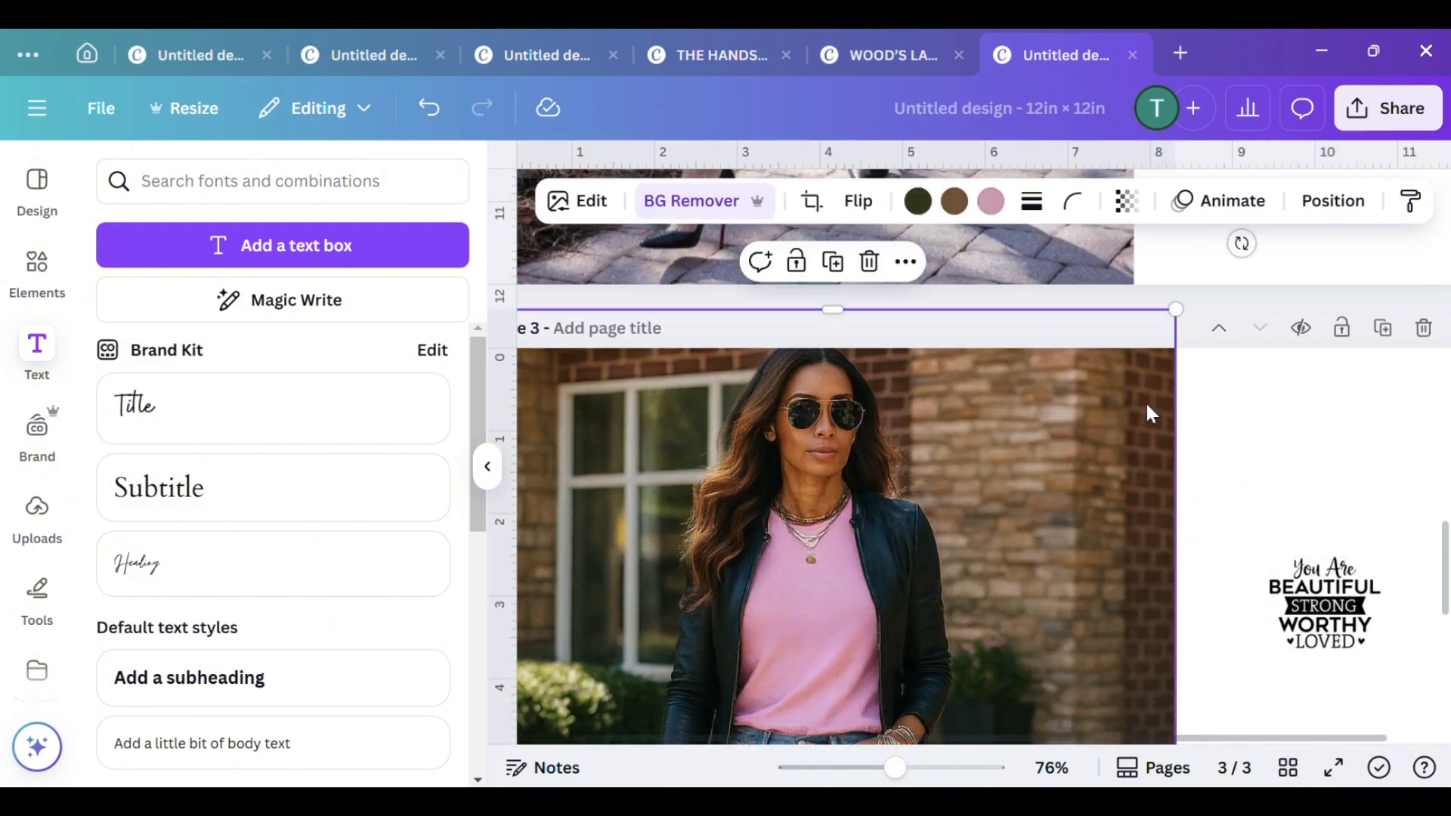
left_click_drag(1176, 325, 1156, 357)
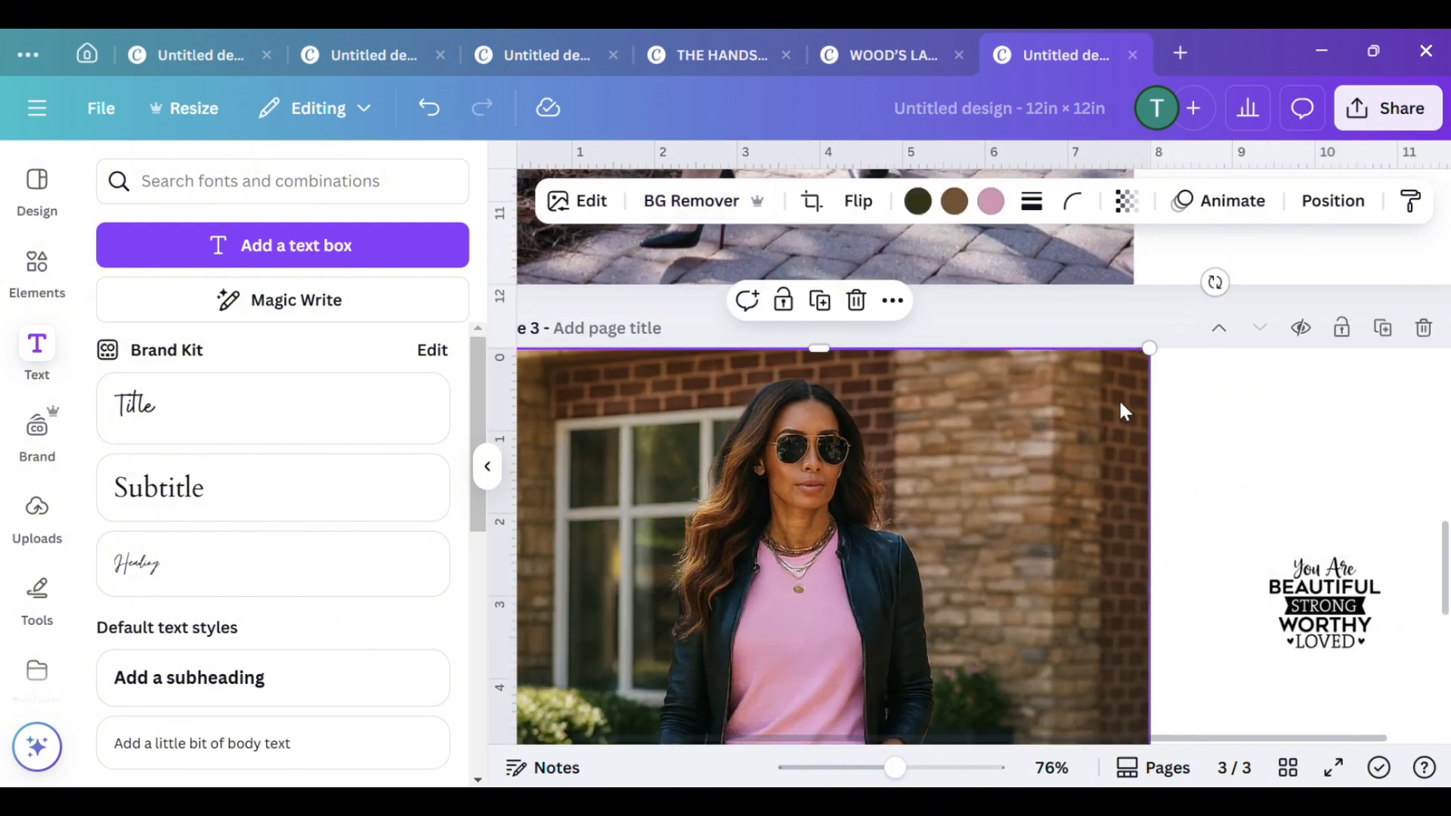
scroll(1119, 398, "down", 5)
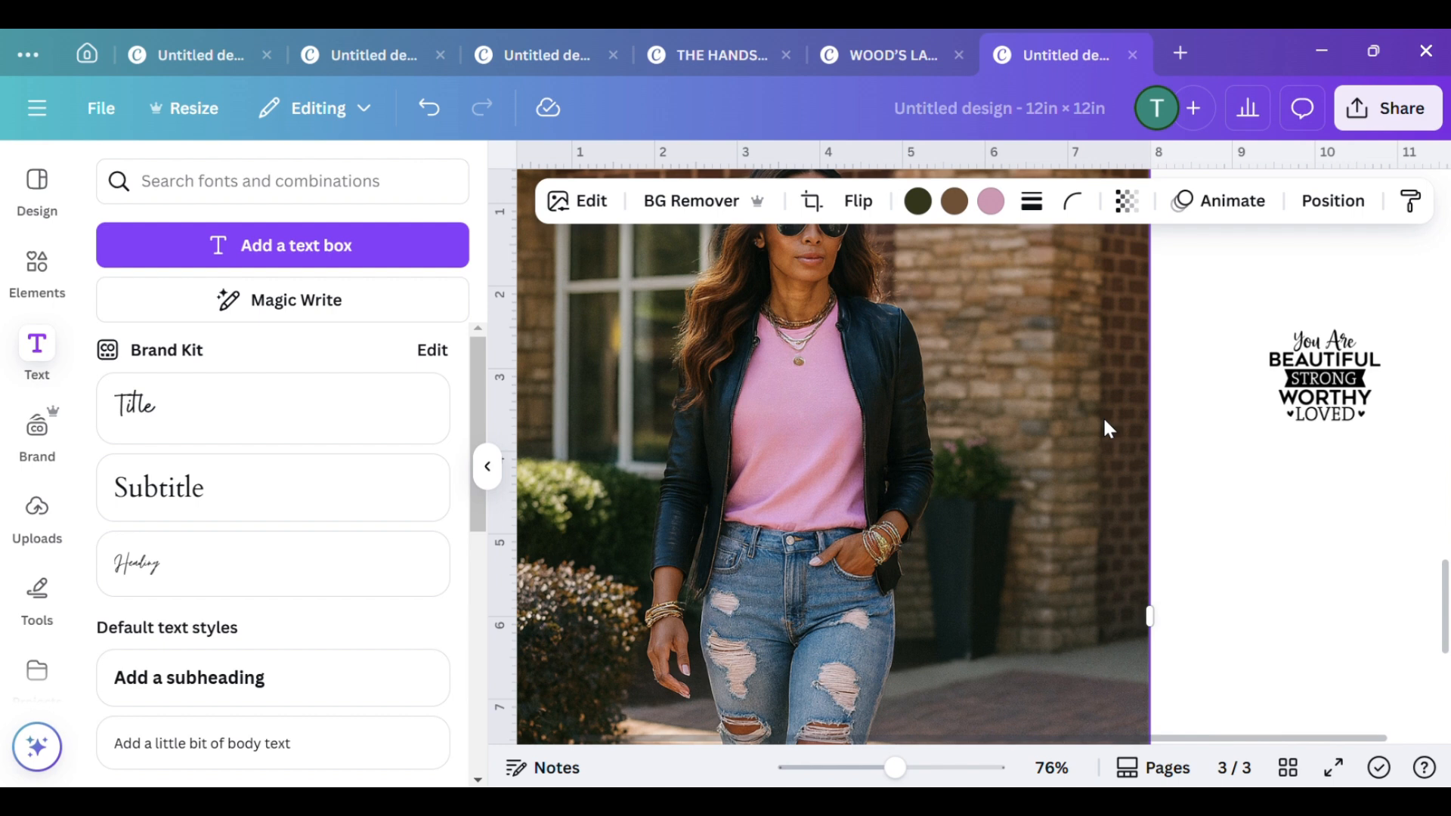
scroll(962, 453, "up", 3)
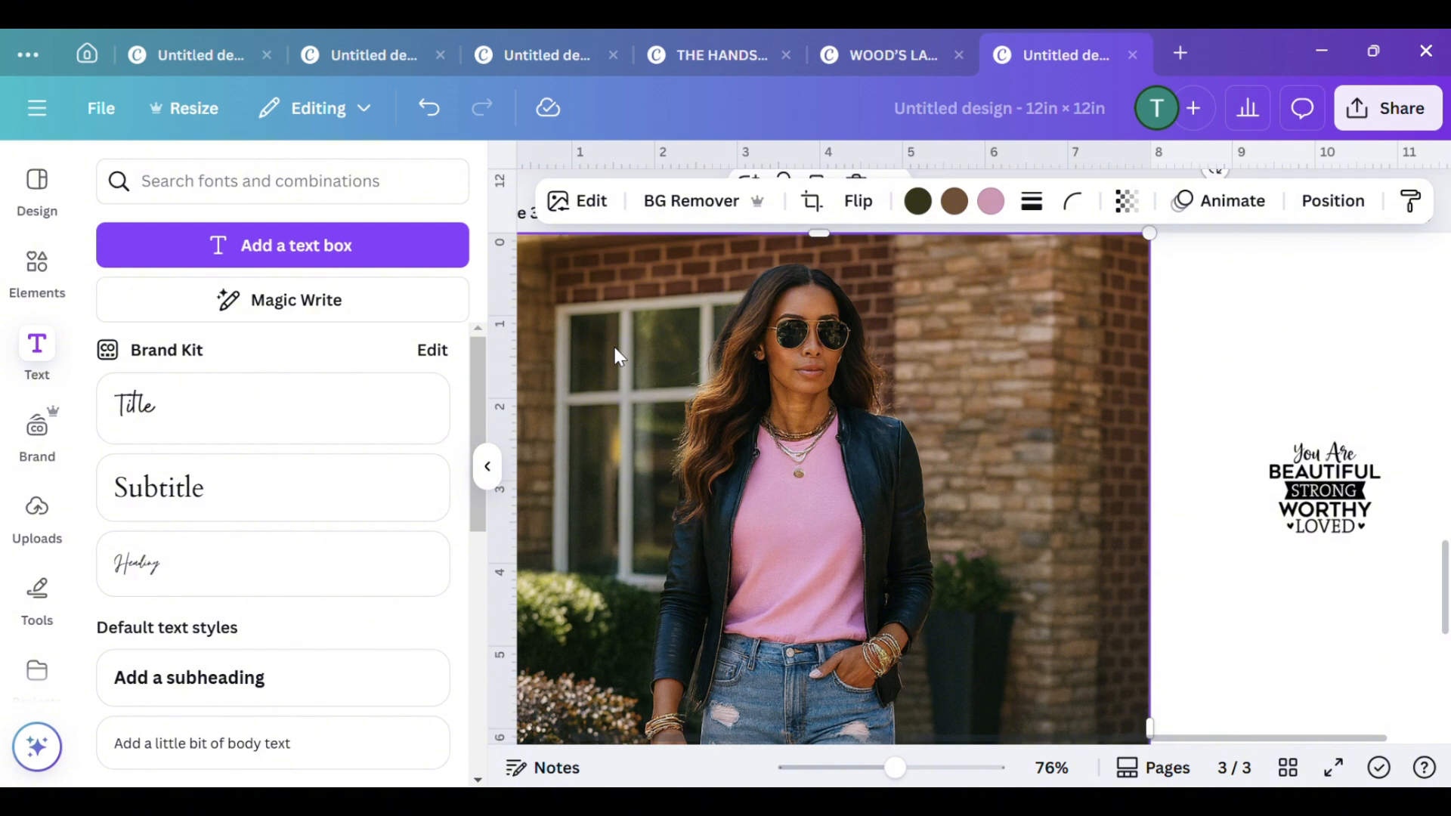
scroll(614, 347, "down", 2)
scroll(615, 347, "up", 3)
scroll(938, 429, "down", 2)
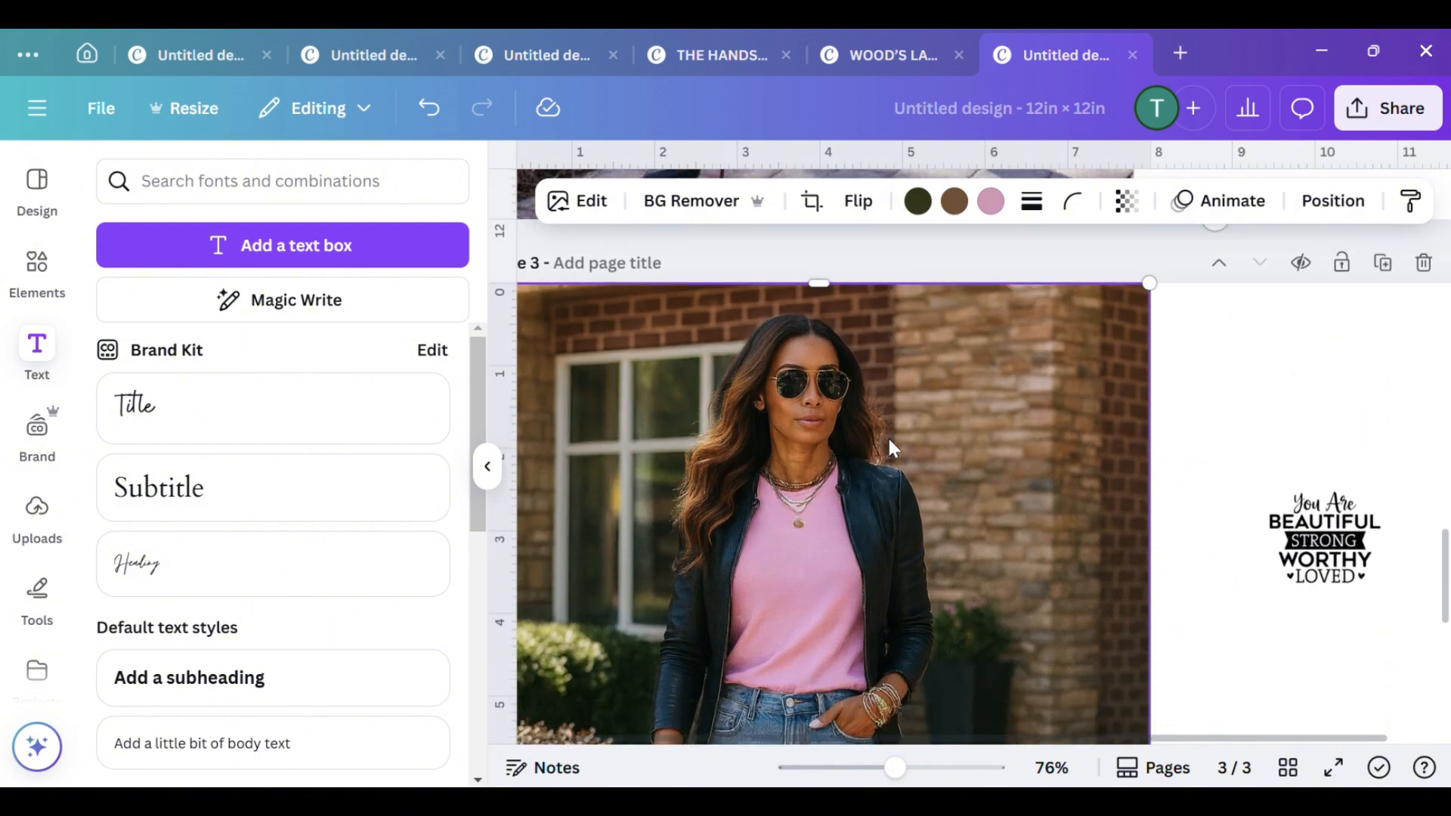